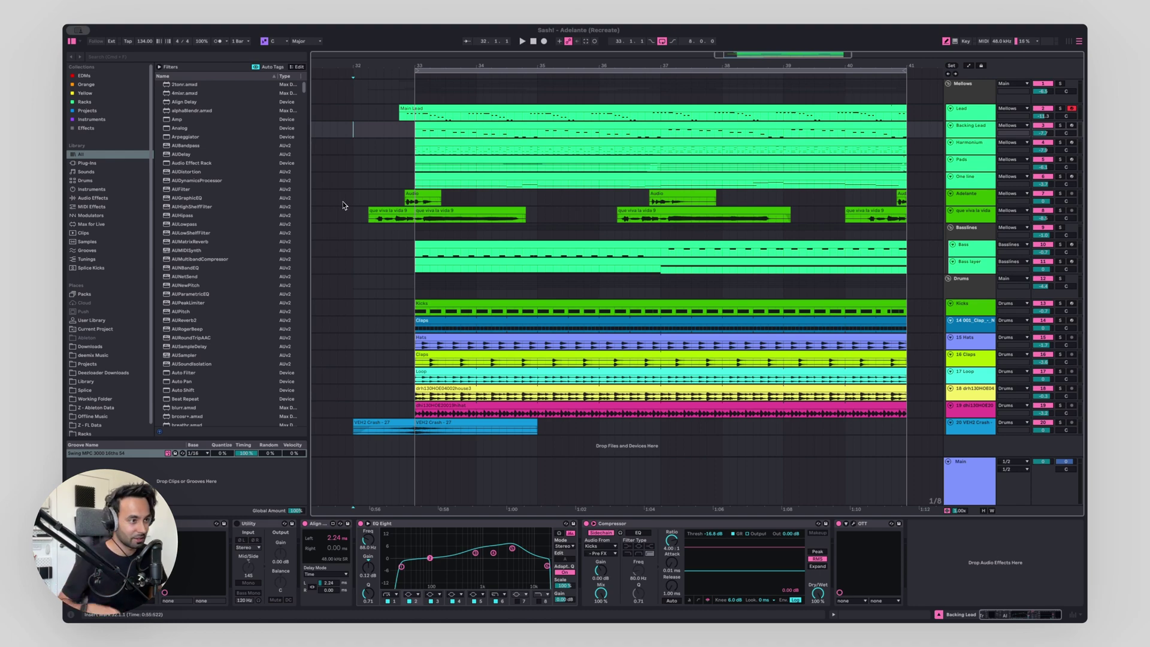
- Play the arrangement, placing the playback start at bar 33 on the Drums group
key(space)
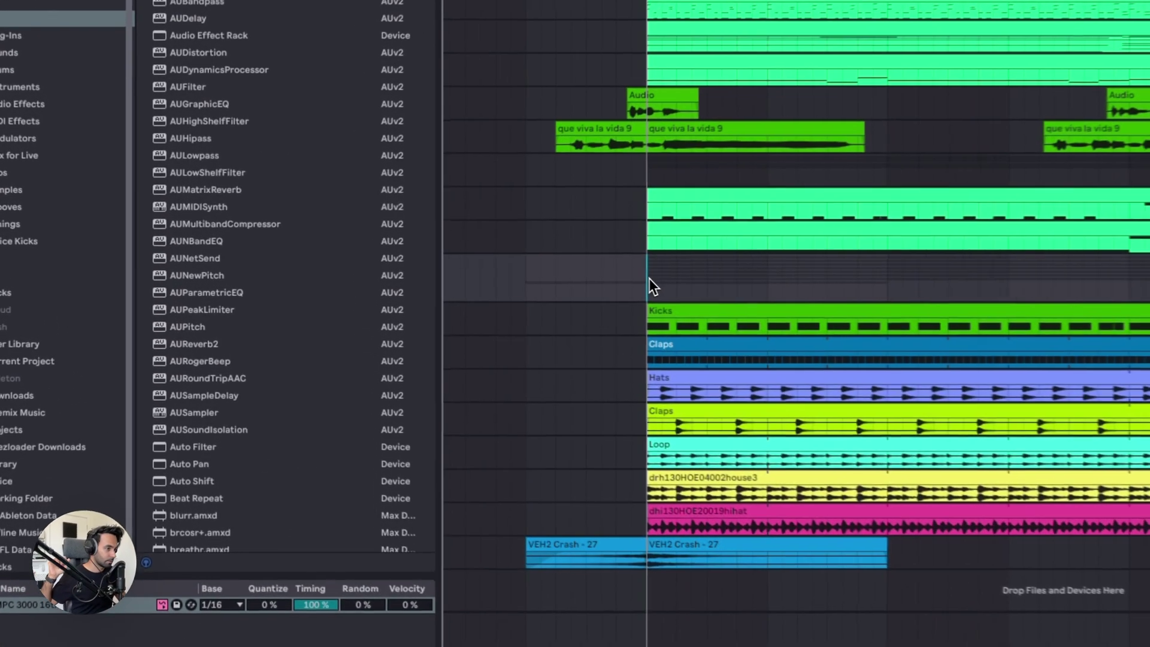
click(408, 310)
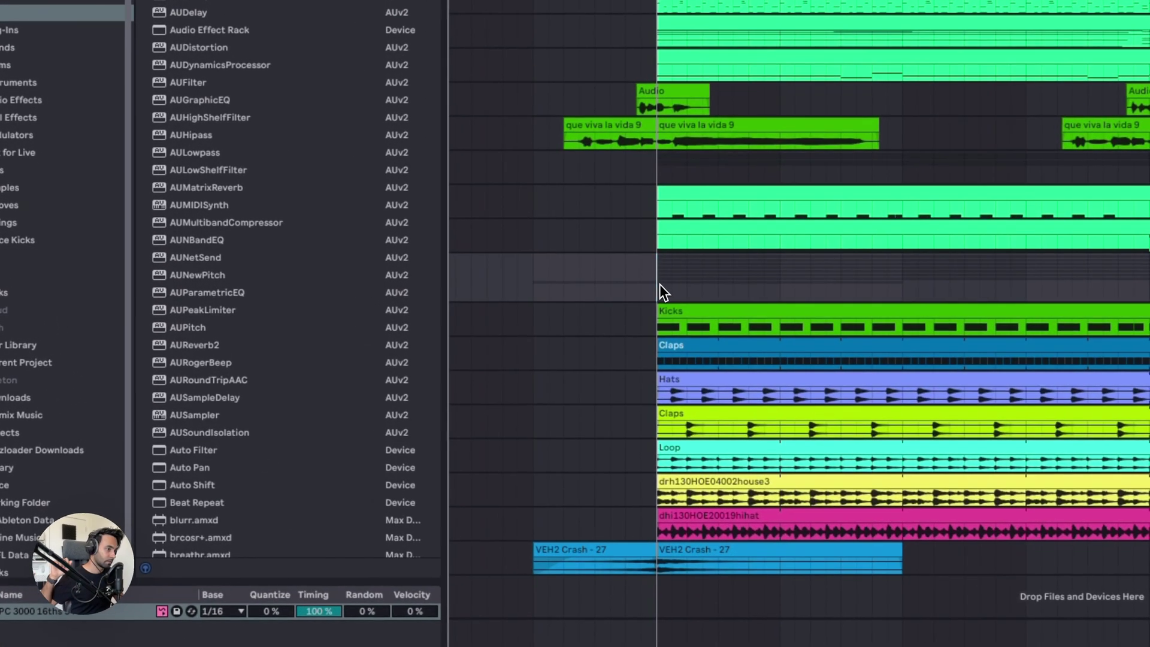
click(638, 326)
key(space)
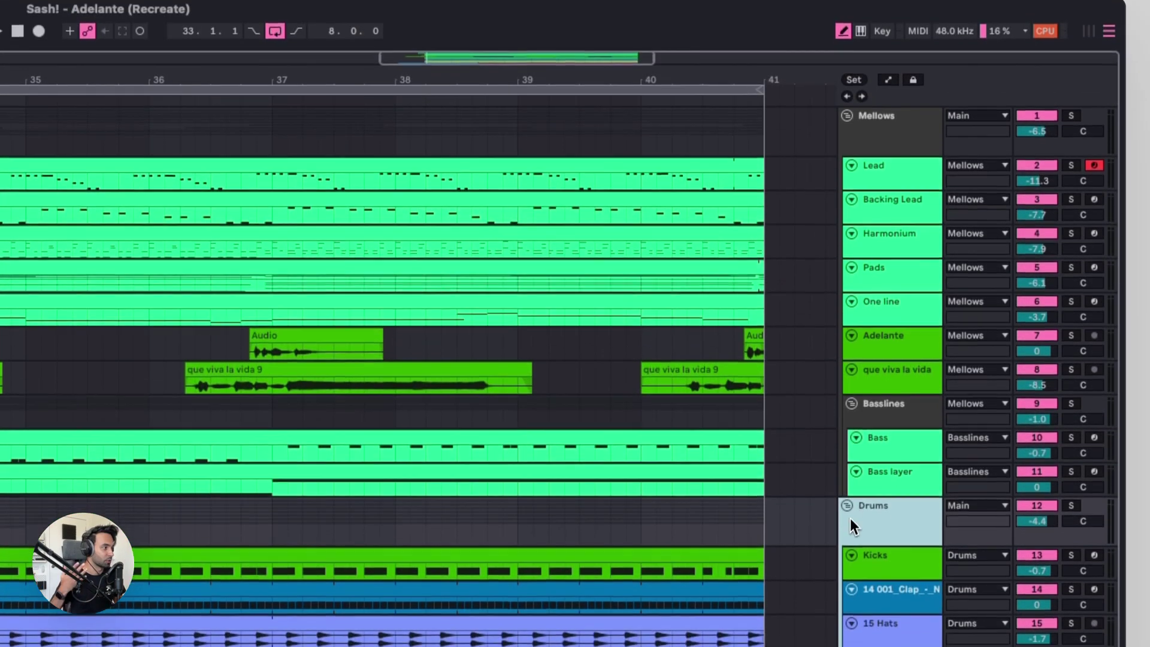
- Fold the Drums group, keep the Mellows group unfolded and audition the soloed Lead track
click(848, 360)
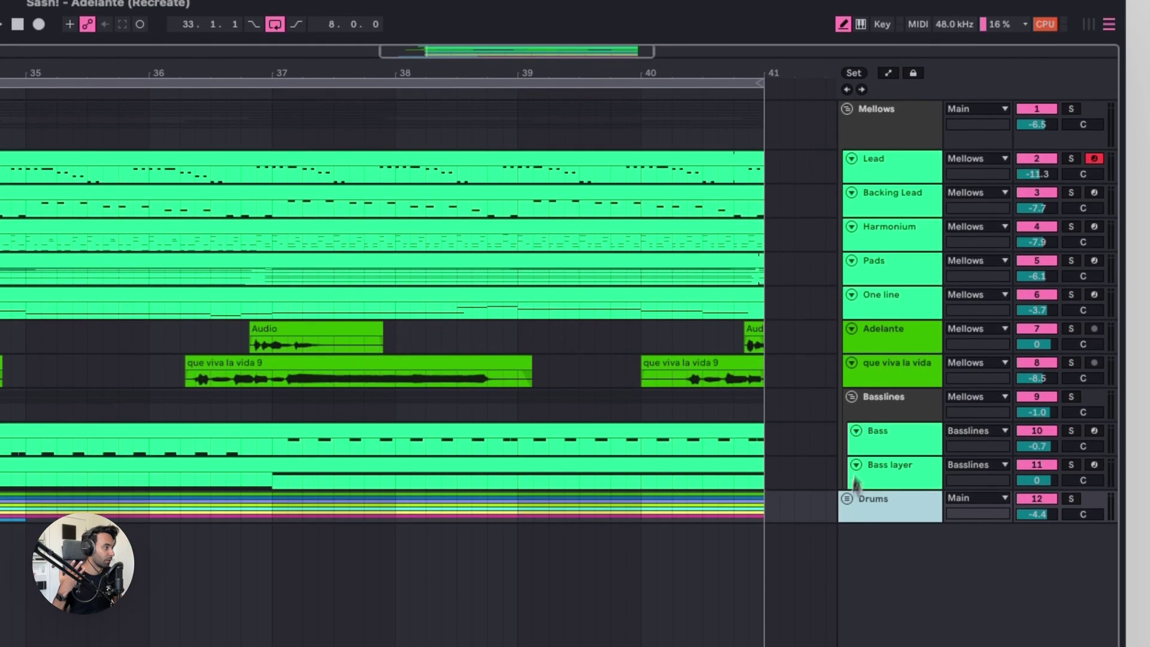
click(847, 109)
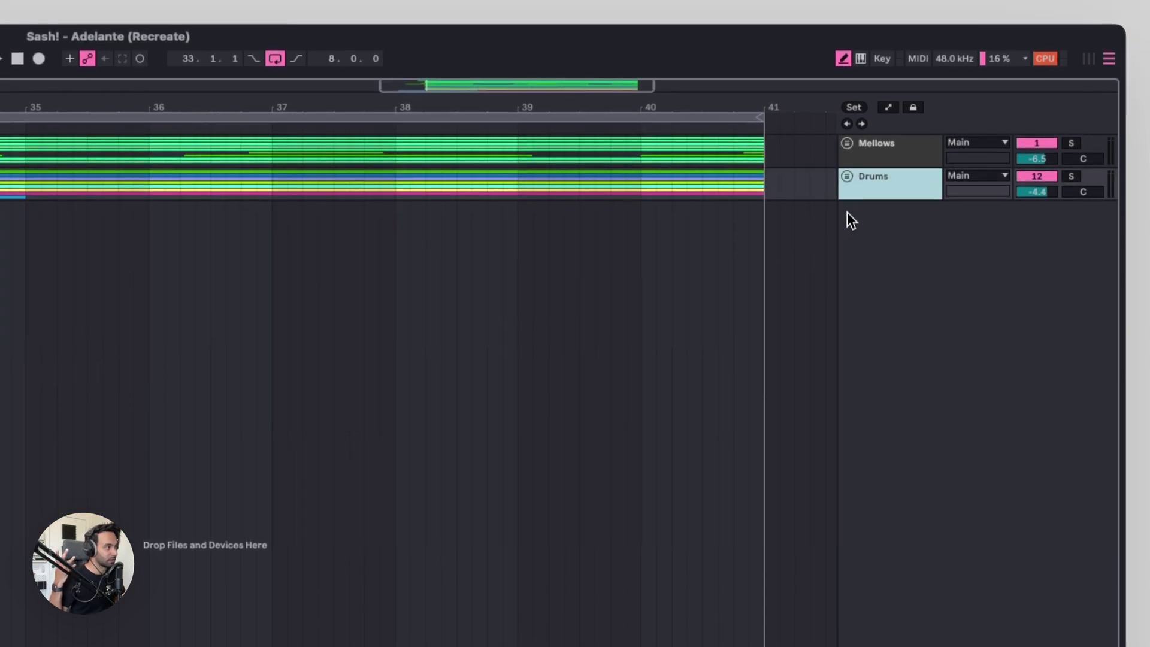
click(847, 143)
click(890, 168)
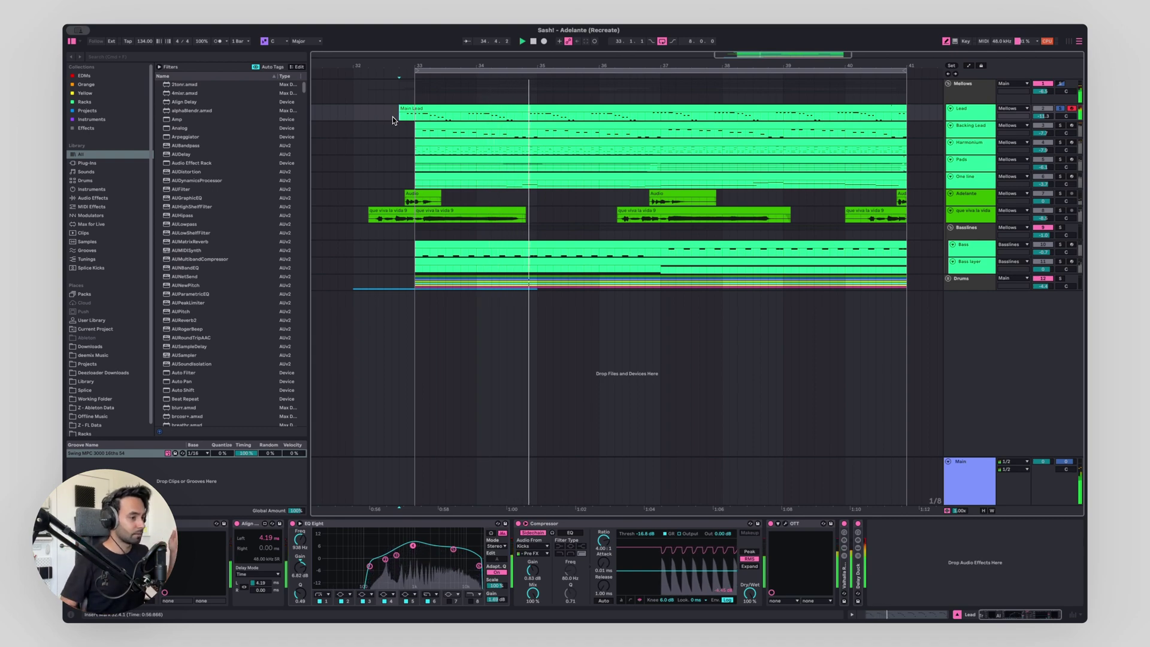
key(space)
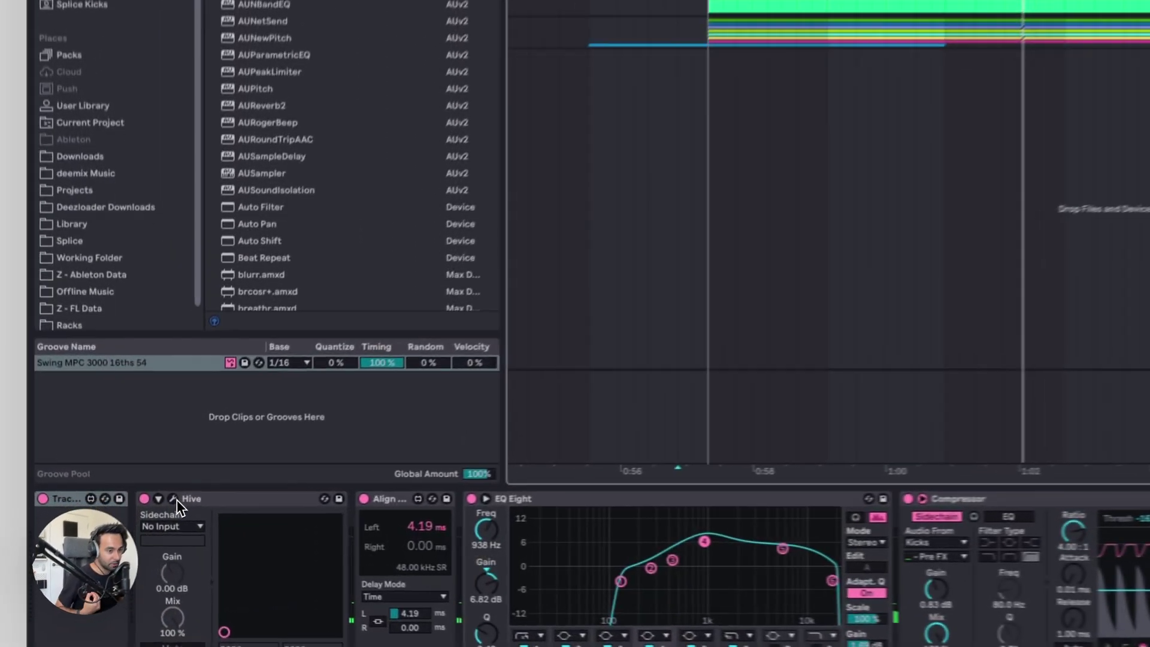
- Open the Lead track's Hive synth, view its synth panel and preset browser, and hide the plugin window
click(173, 499)
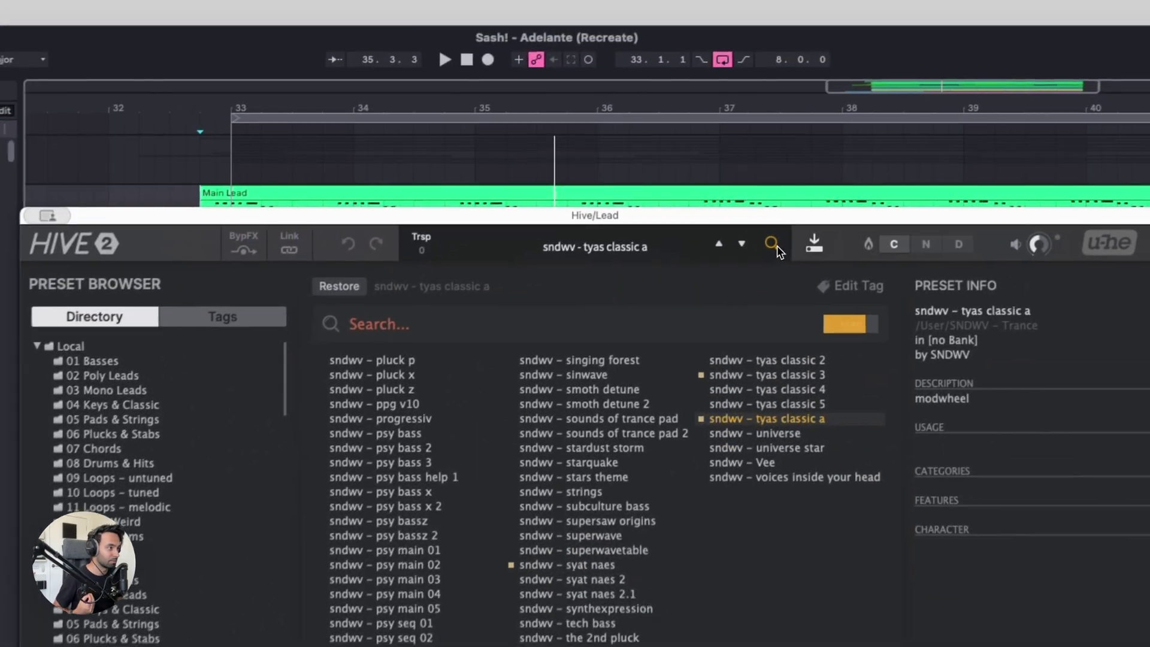
click(776, 246)
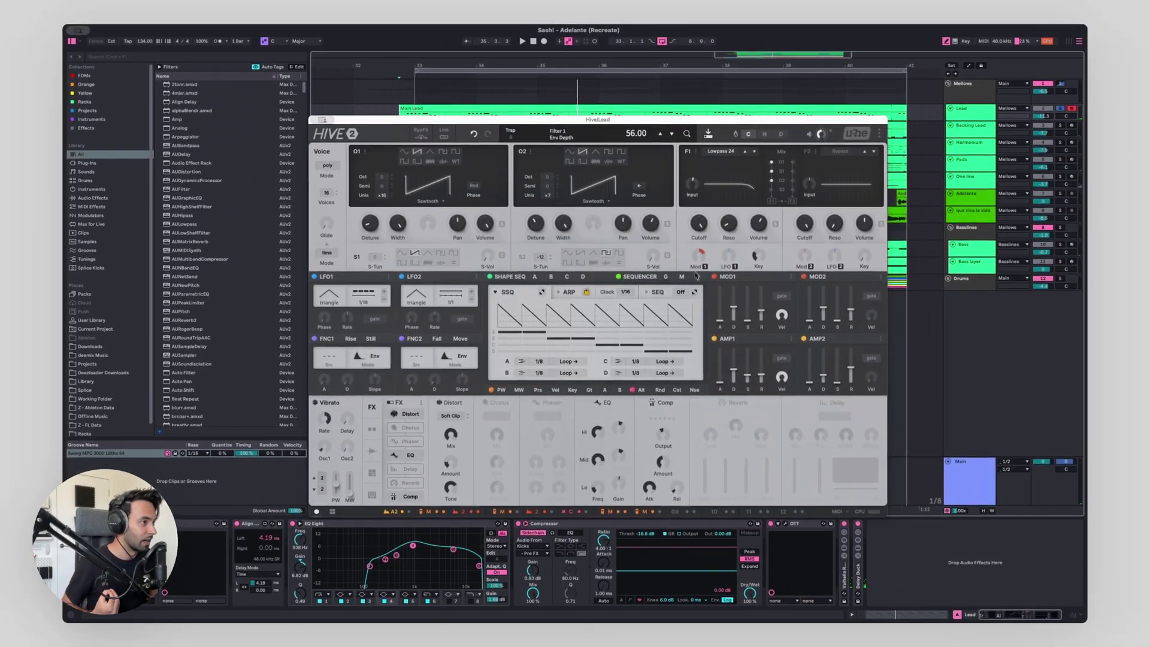
click(687, 133)
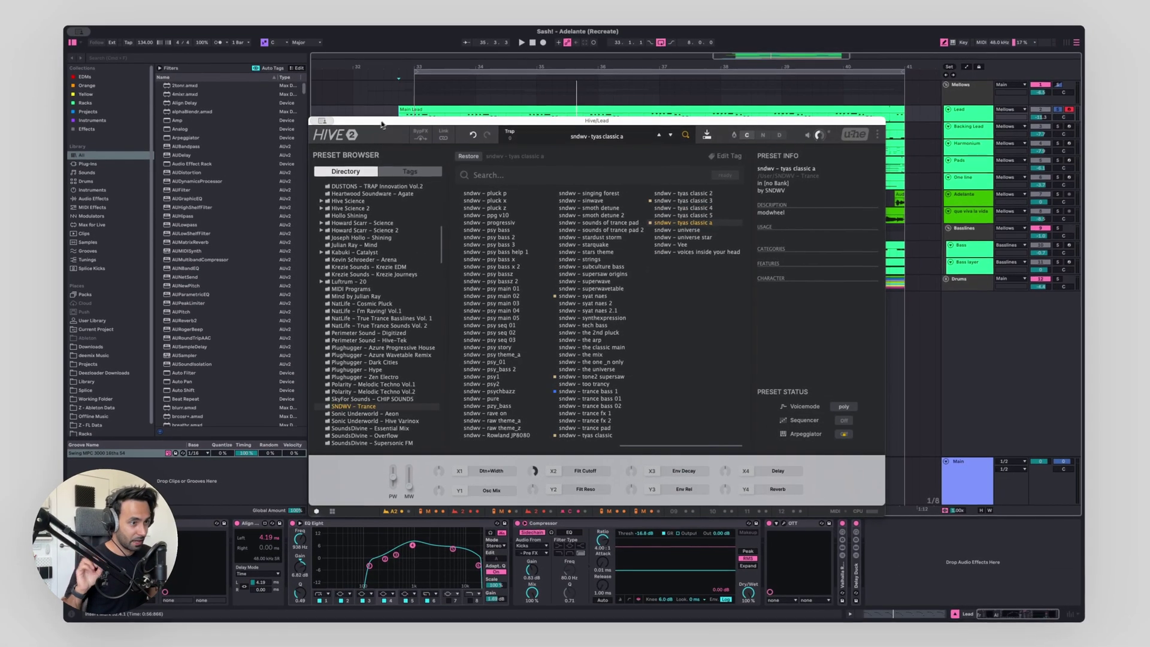
key(super+alt+p)
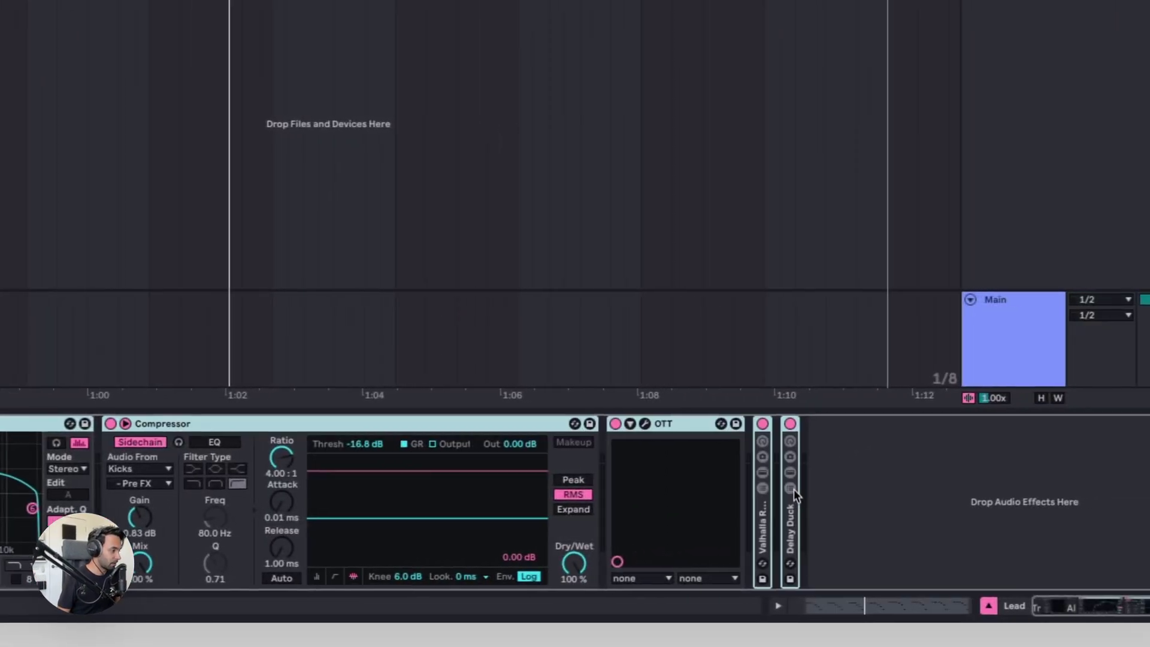
- Deactivate the Lead track's effects from EQ Eight through Delay Duck, select Align Delay and play the track
key(0)
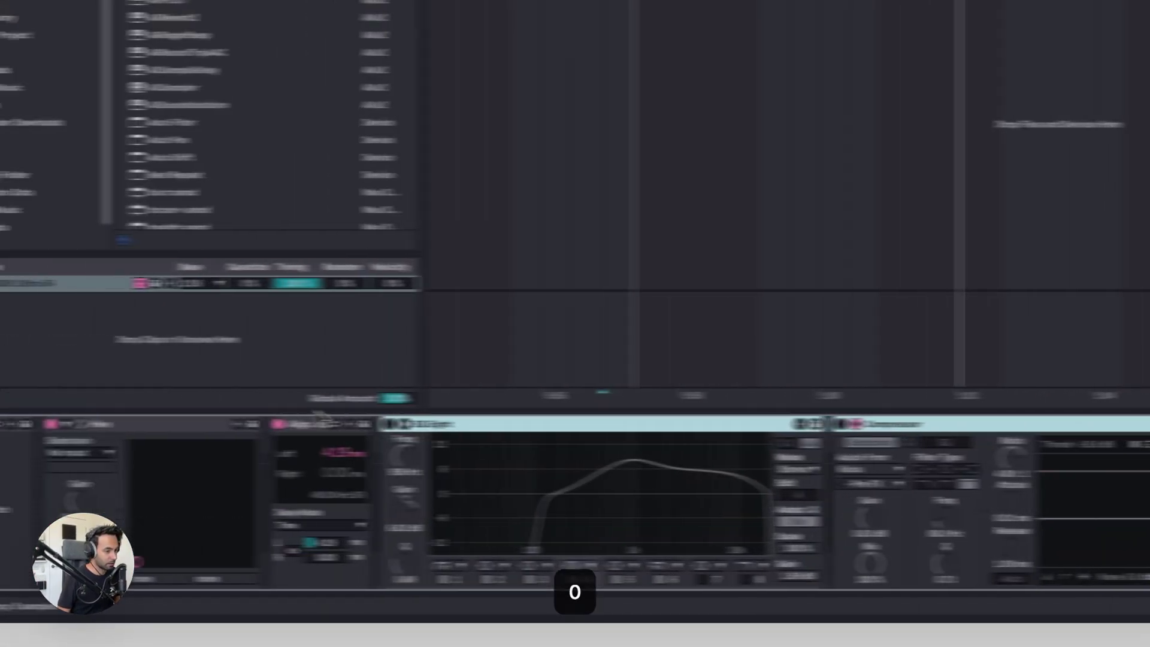
click(305, 424)
key(space)
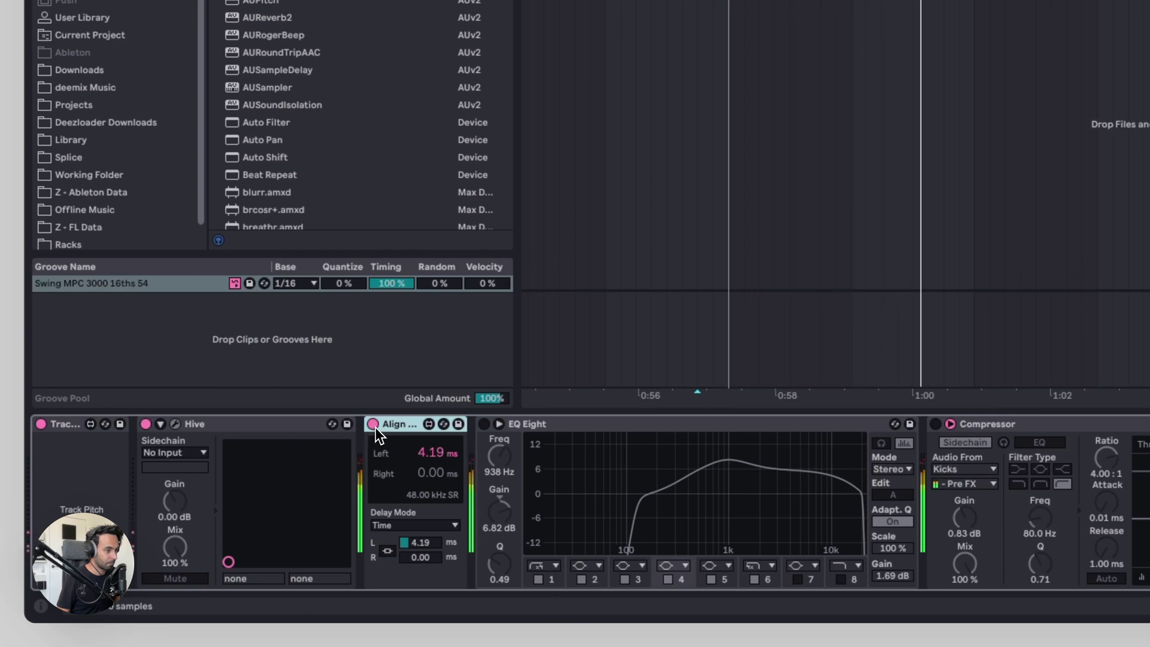
- Compare the Lead's sound with Align Delay switched off and back on during playback
click(372, 424)
key(space)
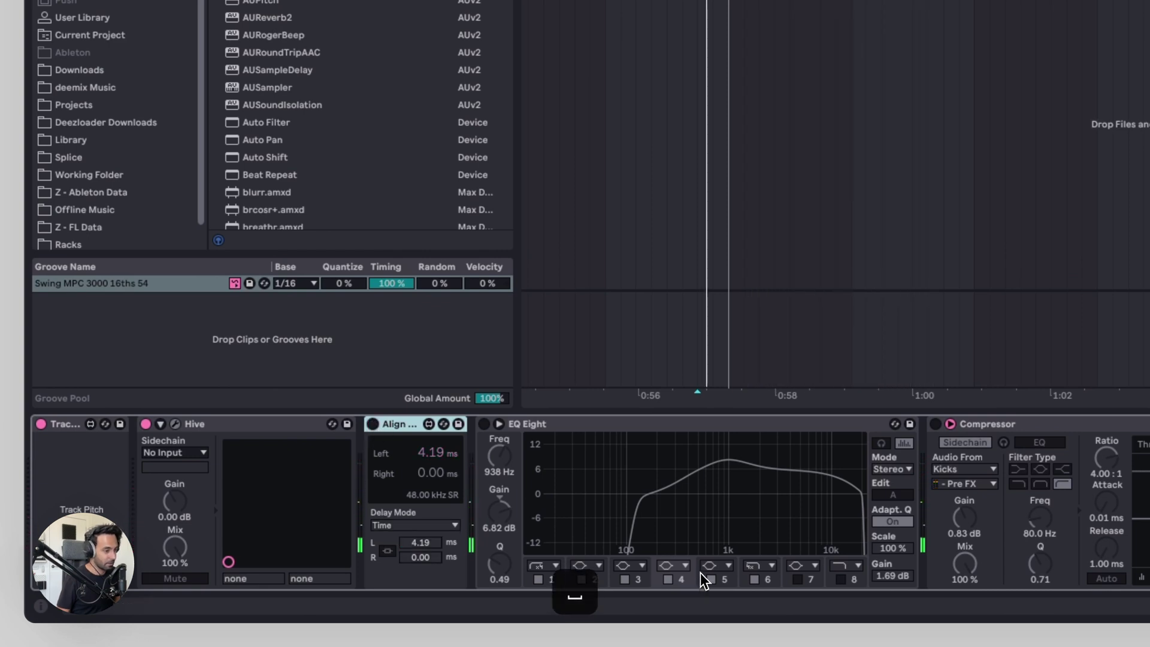
click(373, 426)
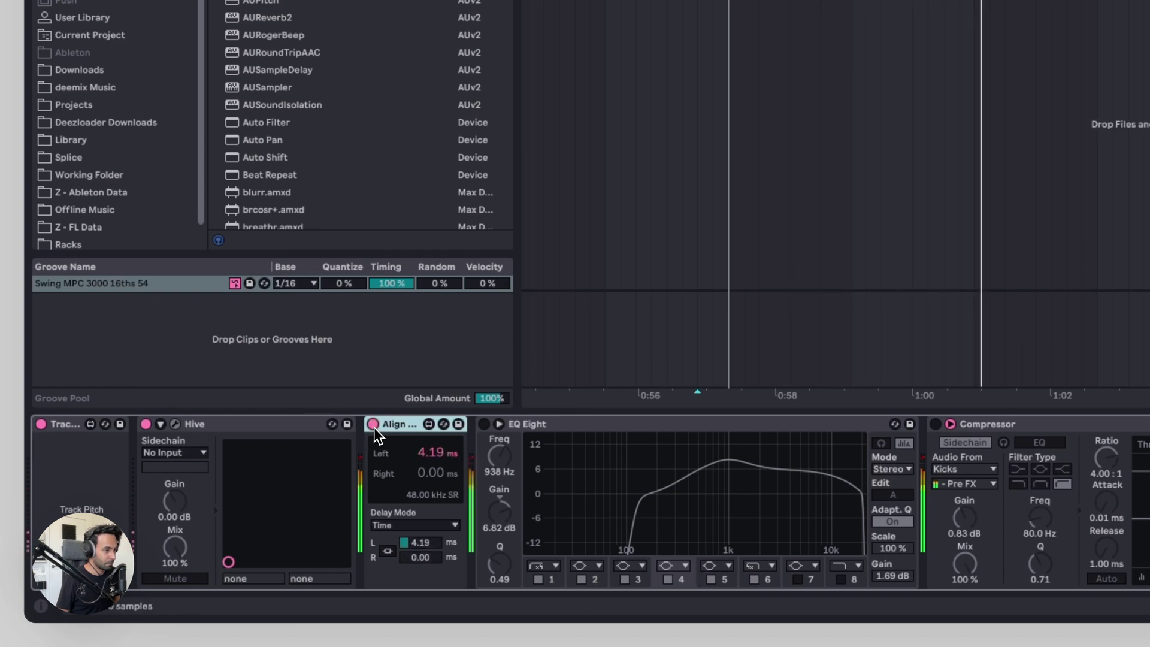
key(space)
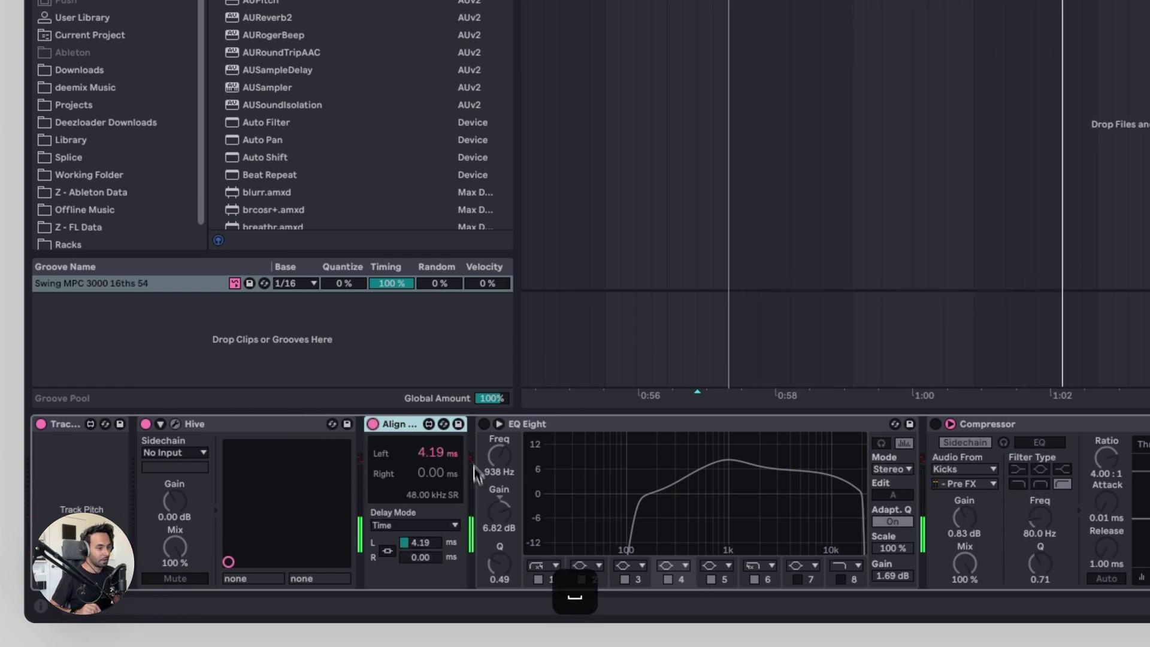
- Reactivate the Lead track's EQ Eight and sidechain Compressor one at a time, unfolding the Drums group, and audition each
click(484, 424)
key(space)
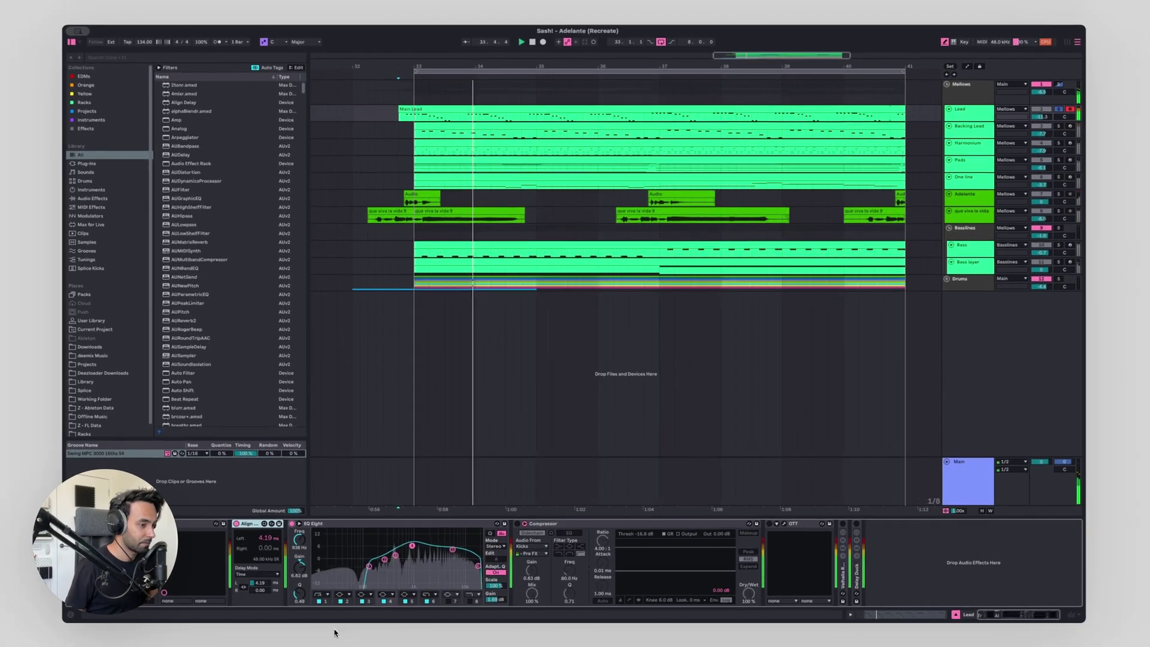
key(space)
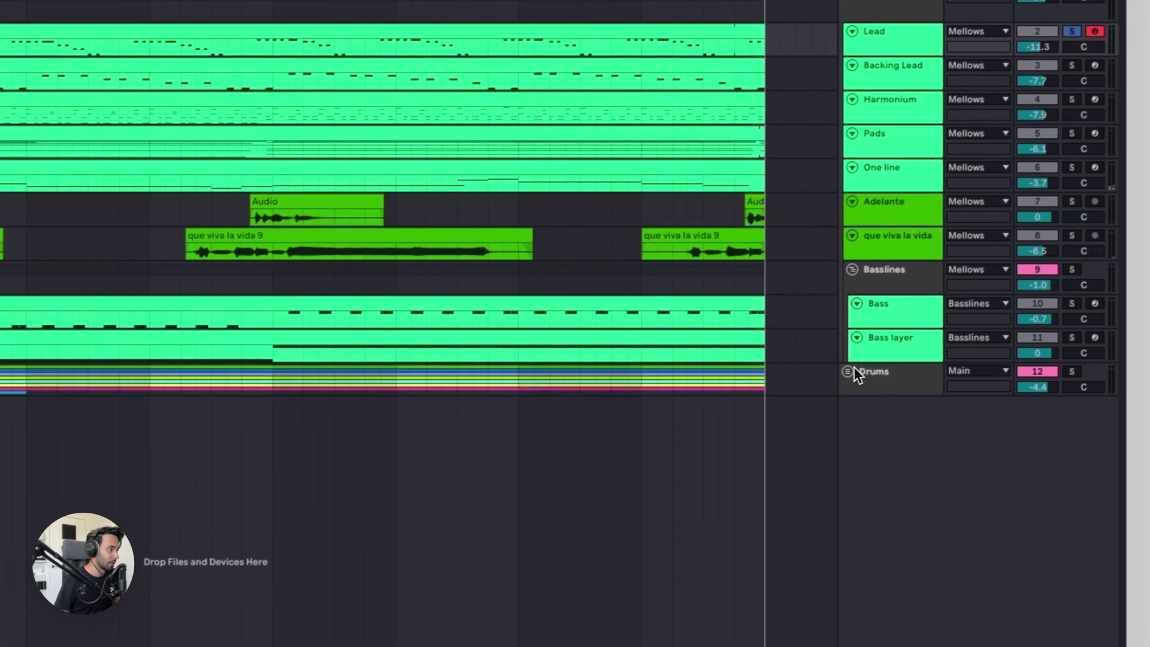
click(848, 371)
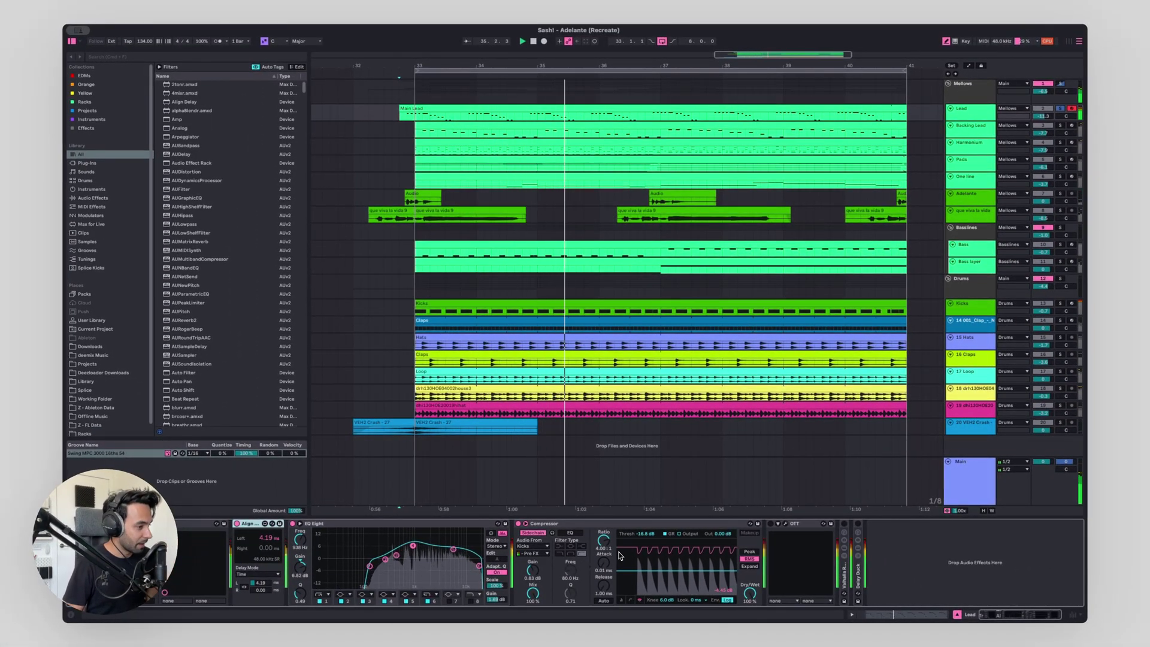
key(space)
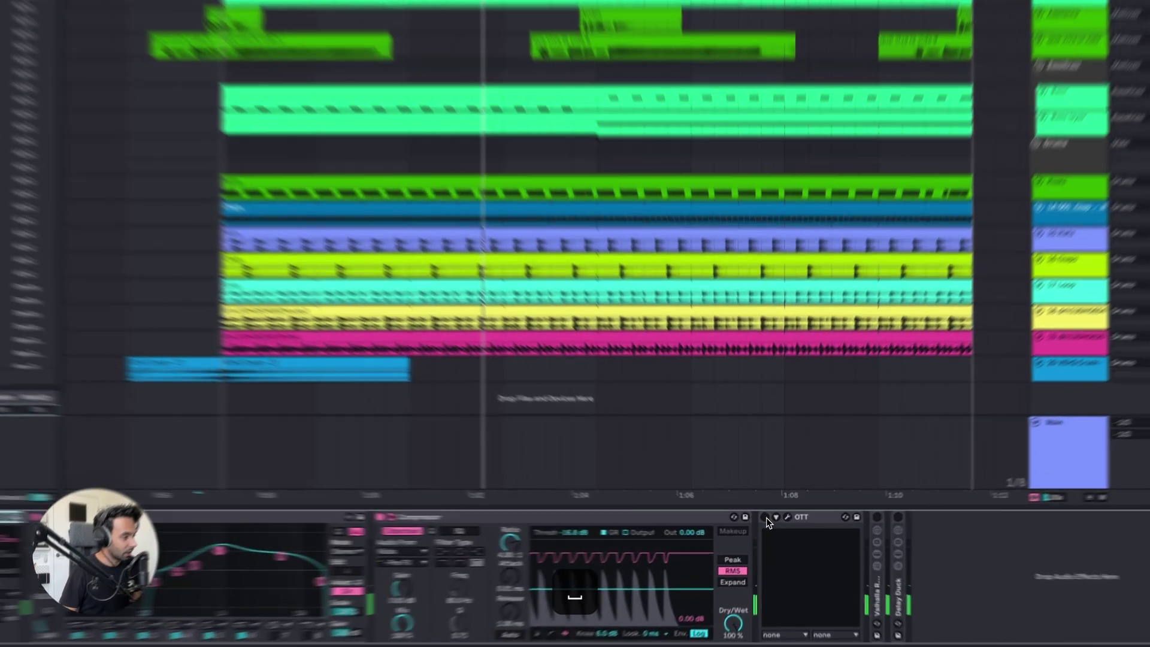
- Reactivate OTT on the Lead track, play it while viewing the OTT settings, and hide the plugin windows
key(space)
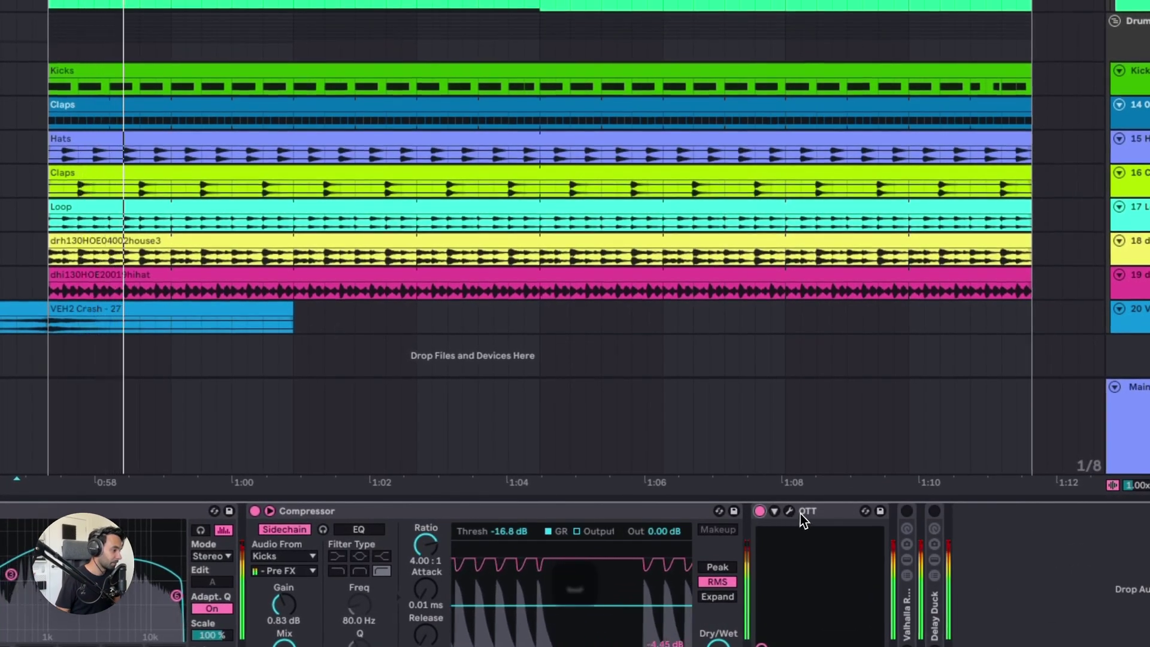
click(791, 511)
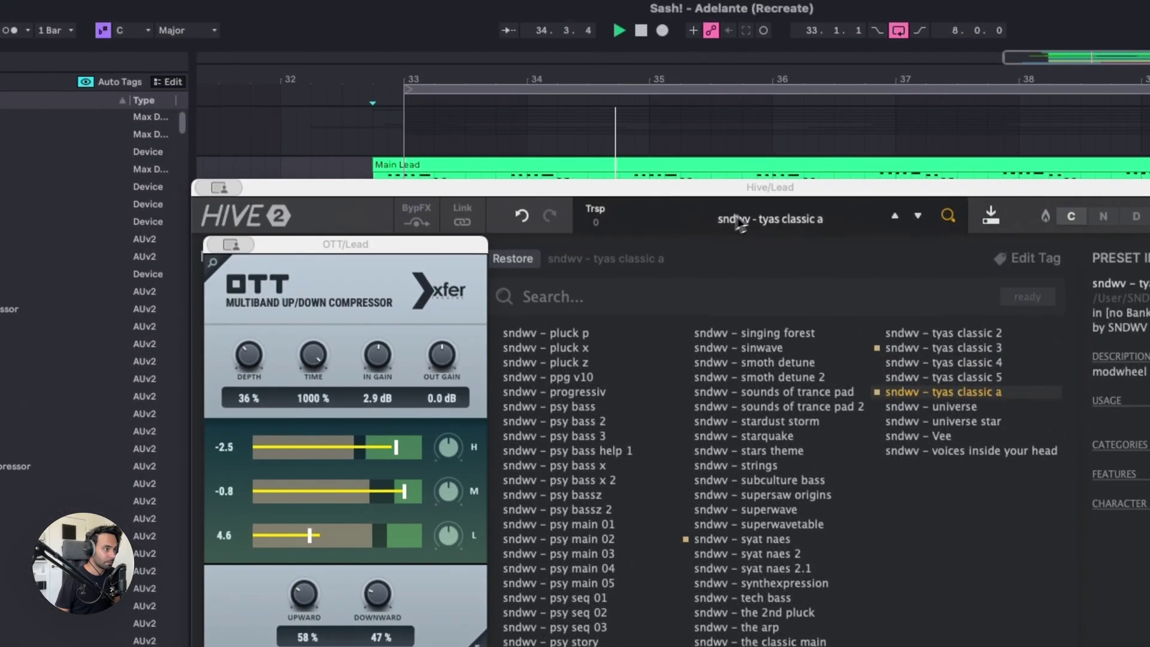
key(super+alt+p)
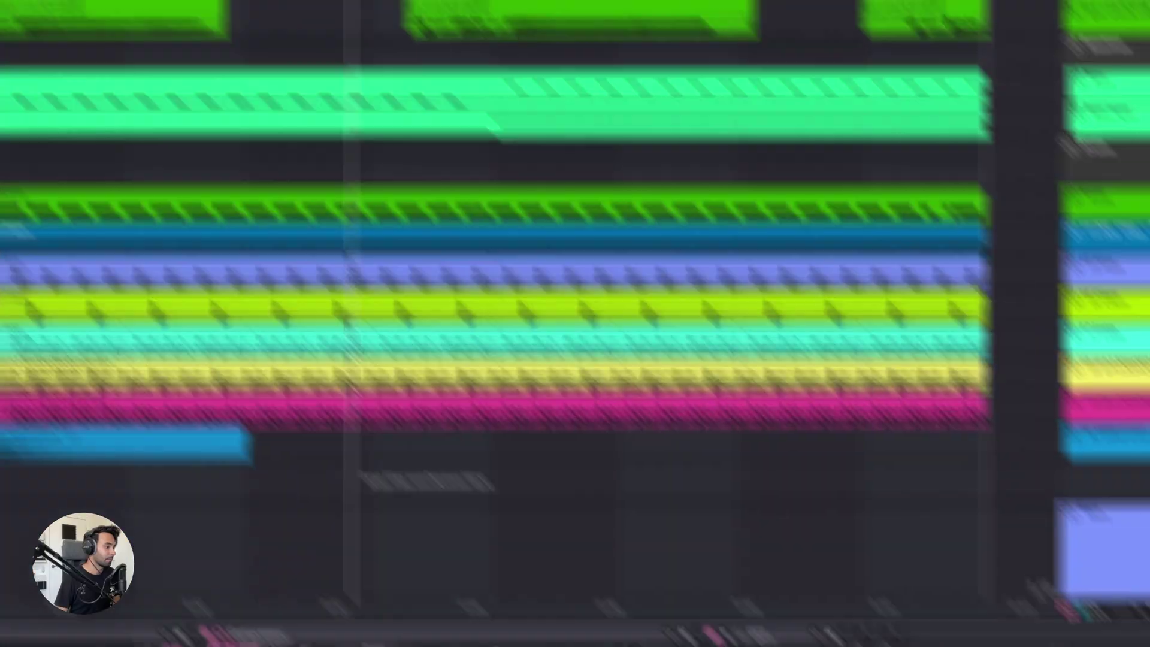
key(space)
- Reactivate the Lead's Valhalla Room Reverb Duck rack with its devices unfolded, and audition the reverb
key(ctrl+v)
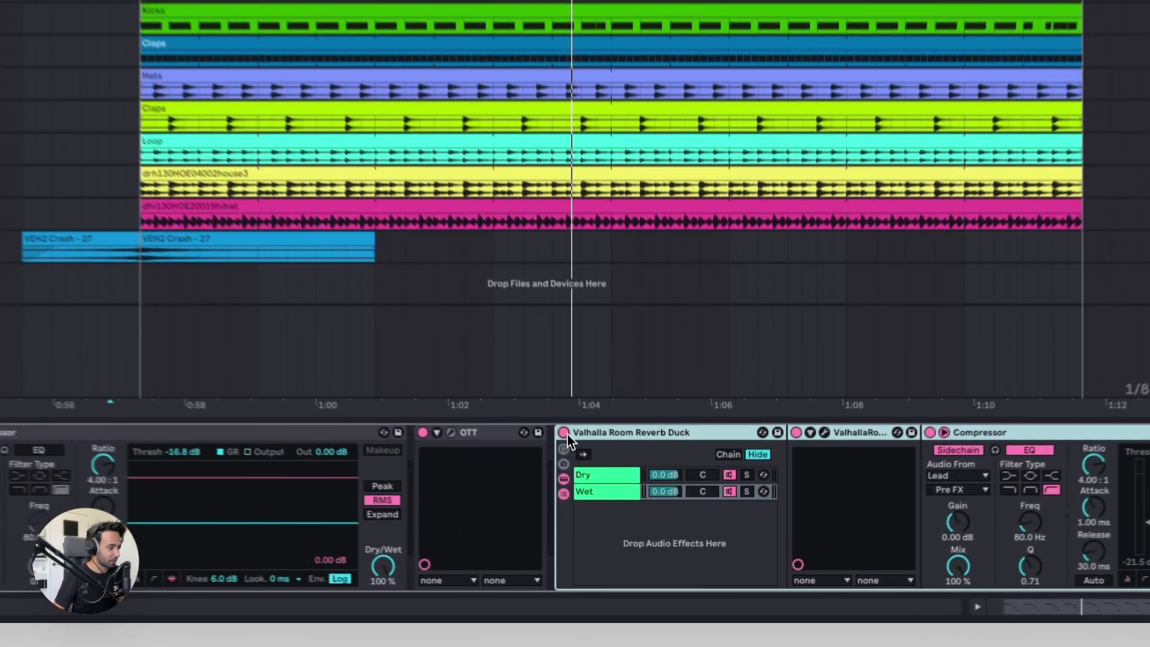
key(space)
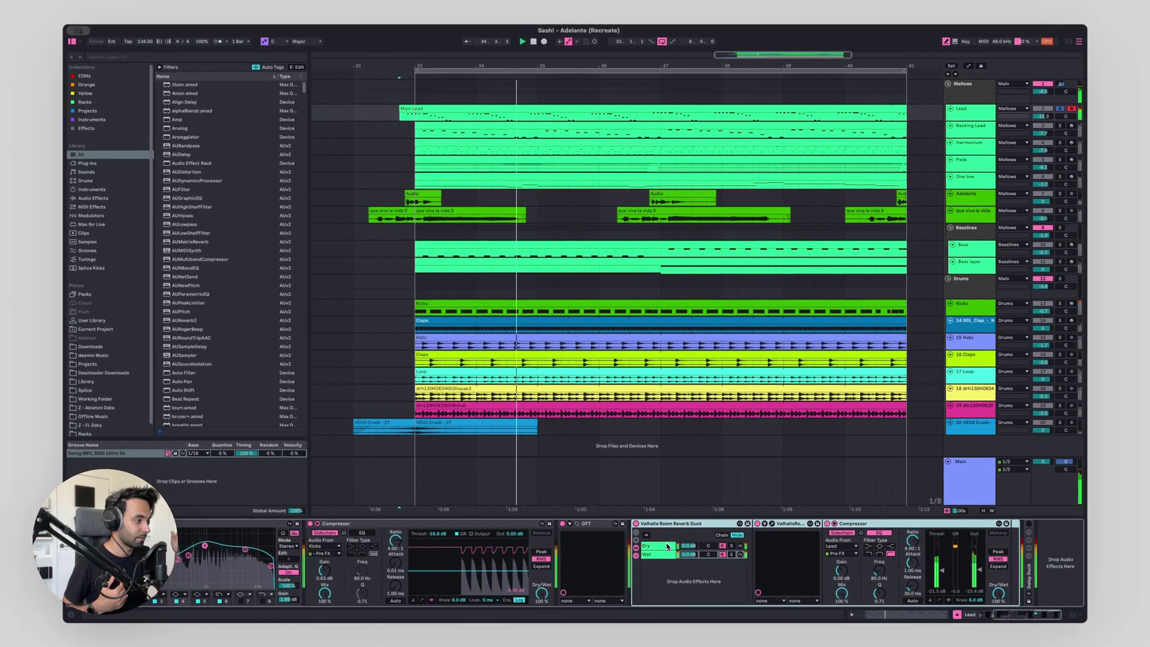
key(space)
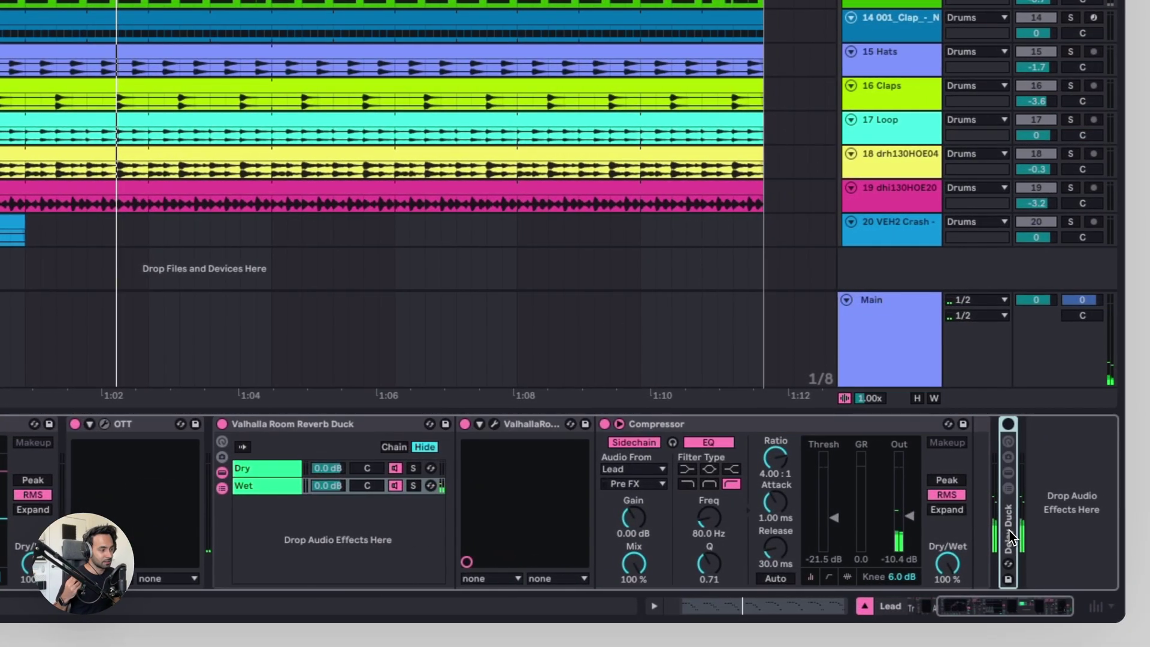
- Unfold and reactivate the Lead's Delay Duck rack, and audition the track with the delay
double_click(1011, 537)
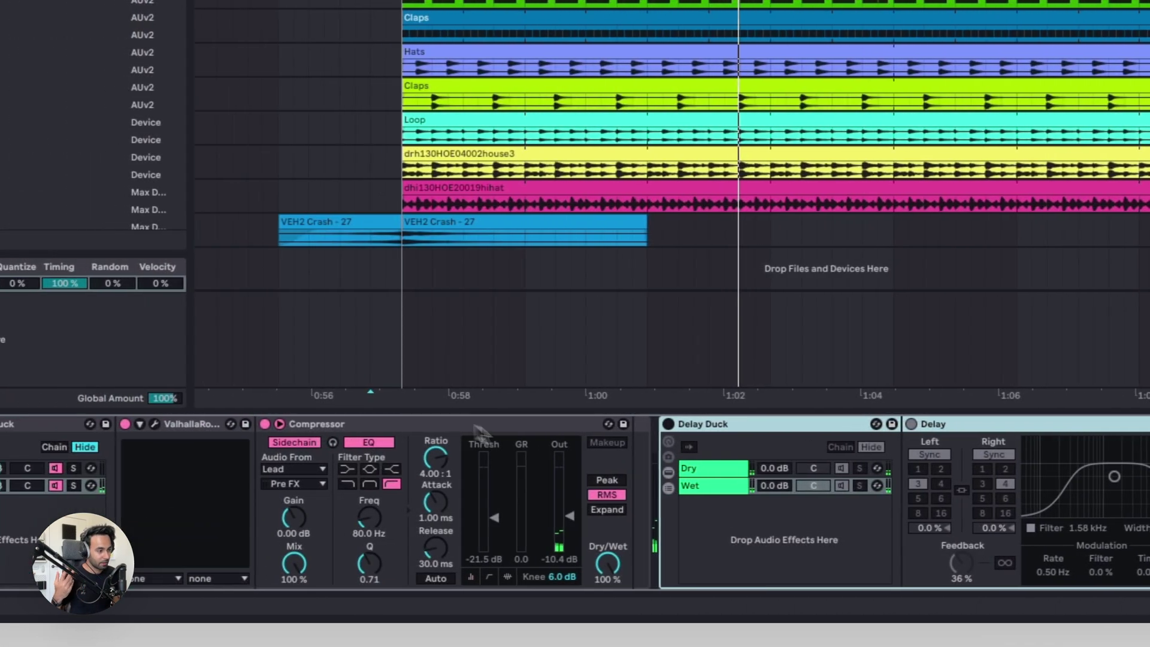
click(666, 426)
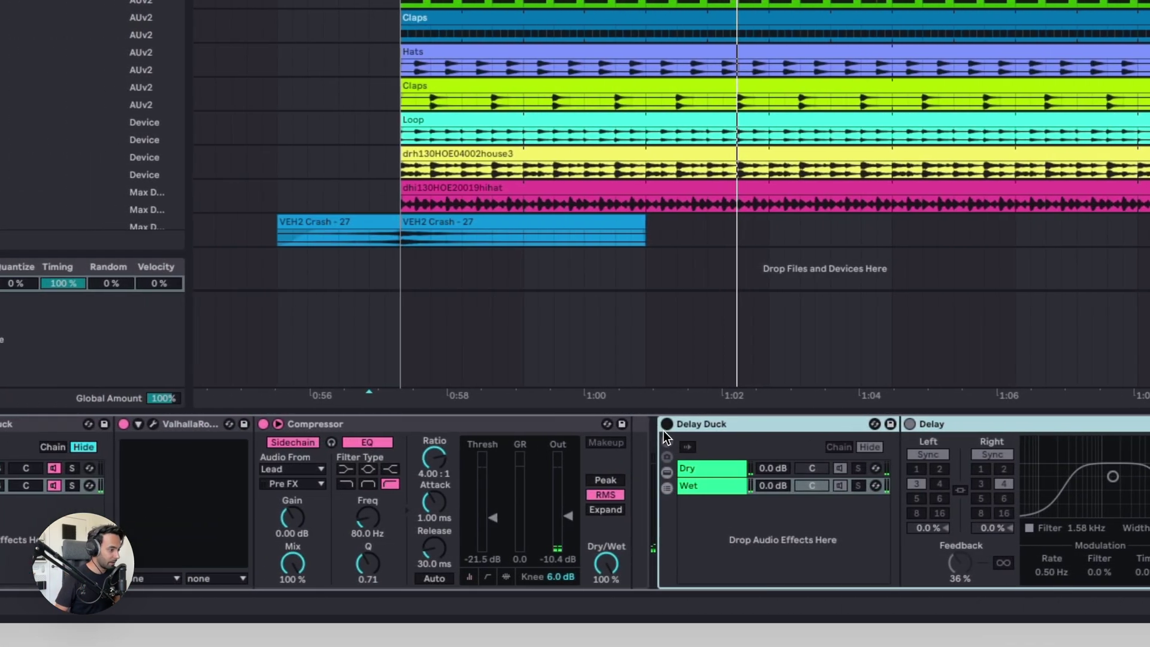
key(space)
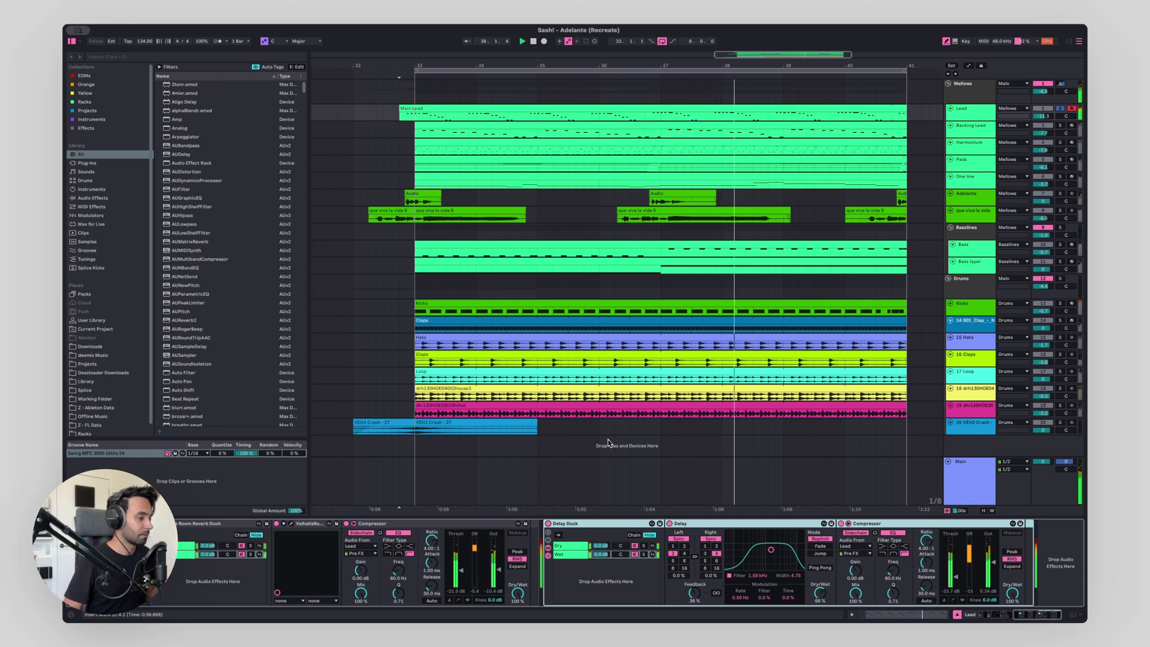
key(space)
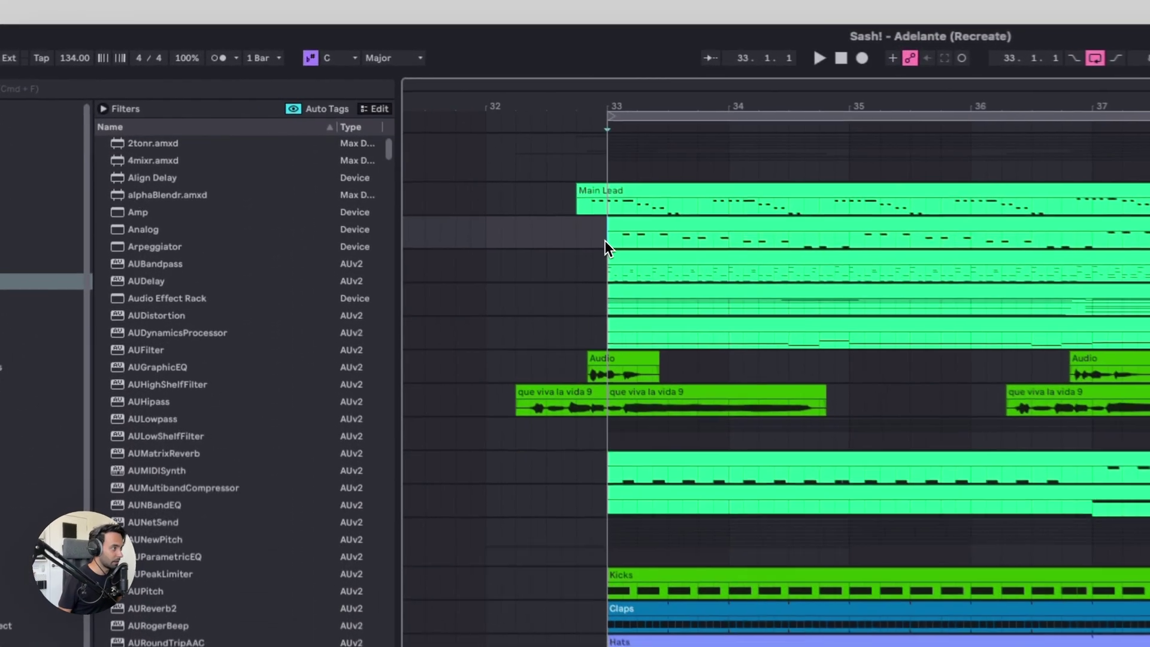
- Solo the Backing Lead track and play it from bar 33
key(s)
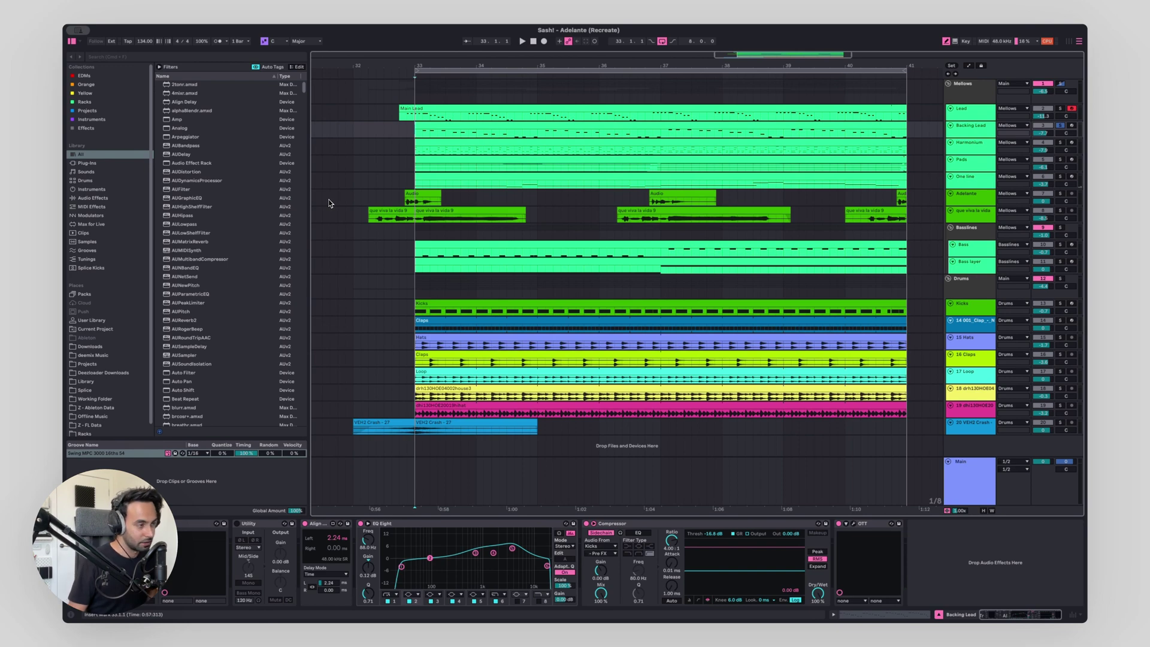
key(space)
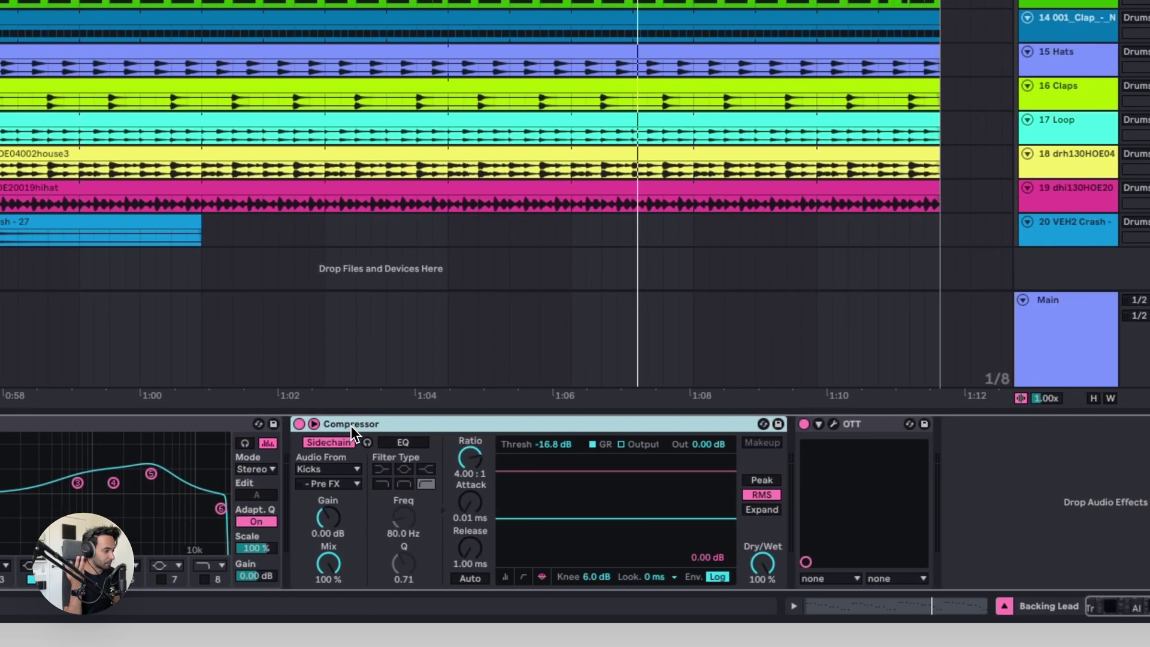
click(847, 424)
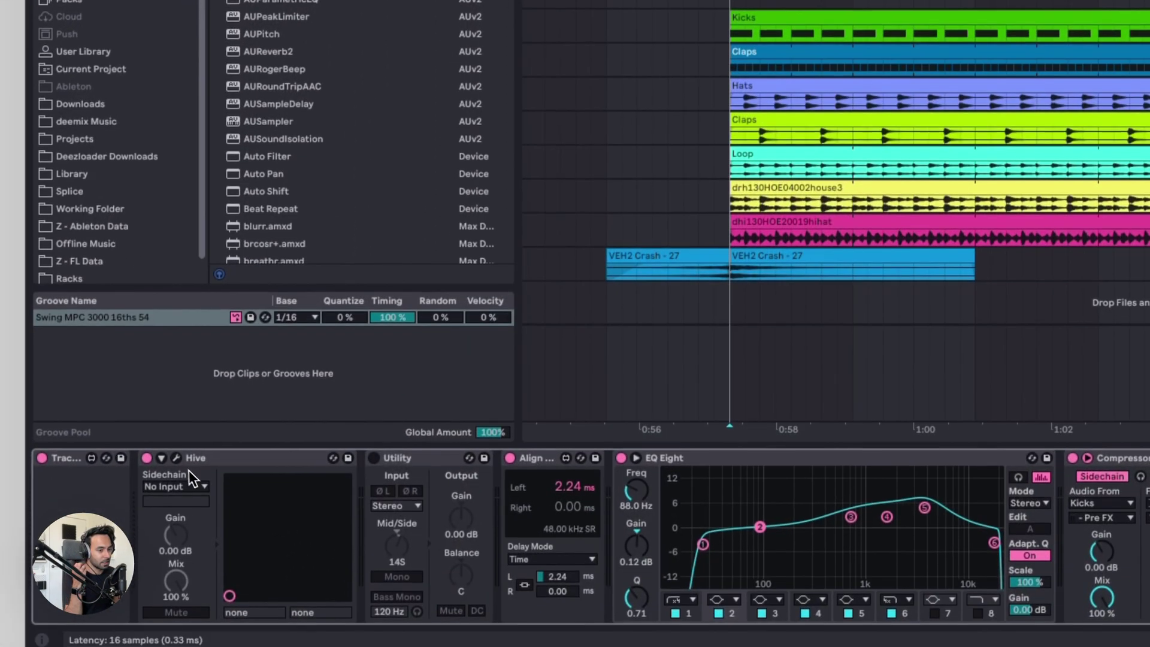
click(177, 458)
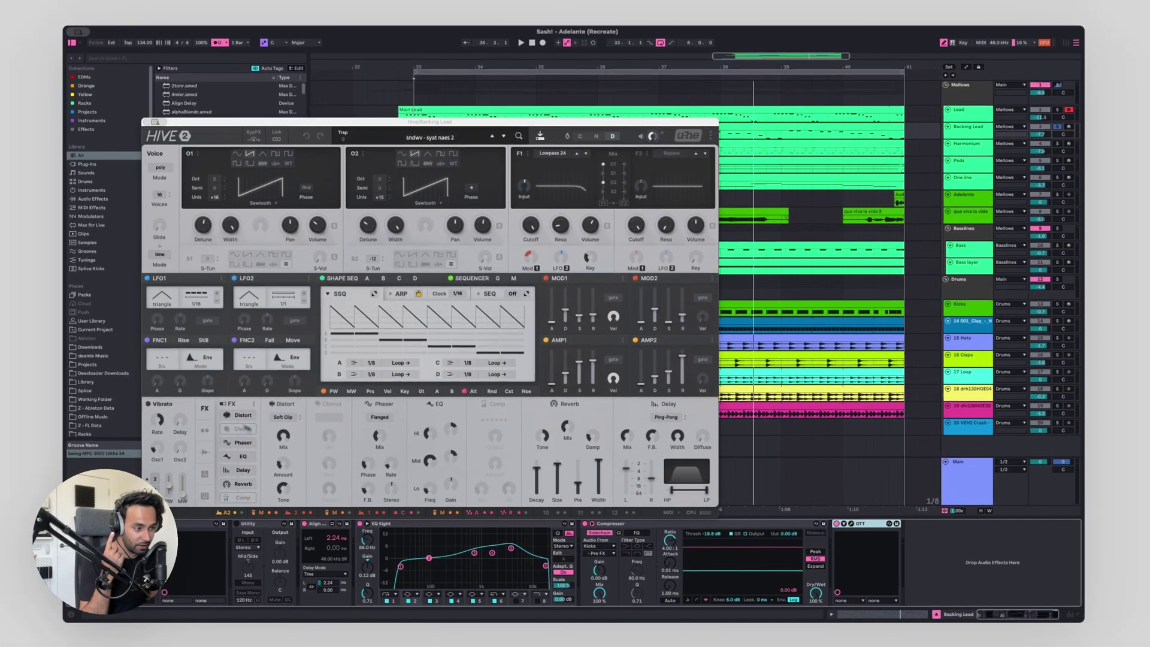
key(super+alt+p)
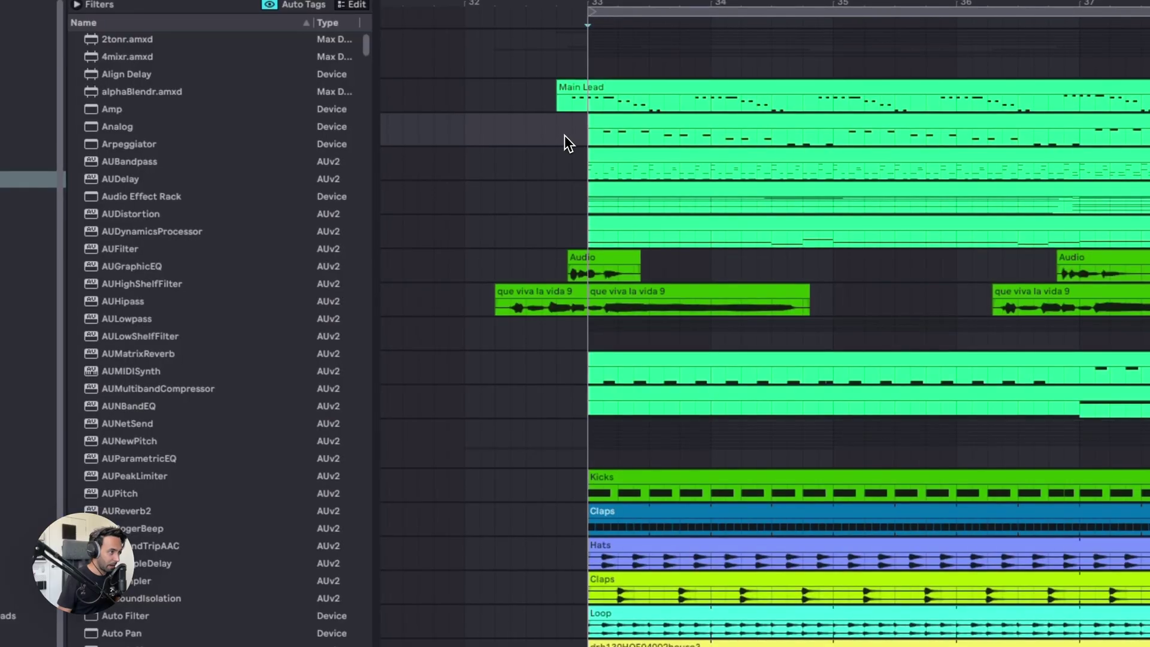
- Solo the Harmonium track and play it from bar 33
click(584, 174)
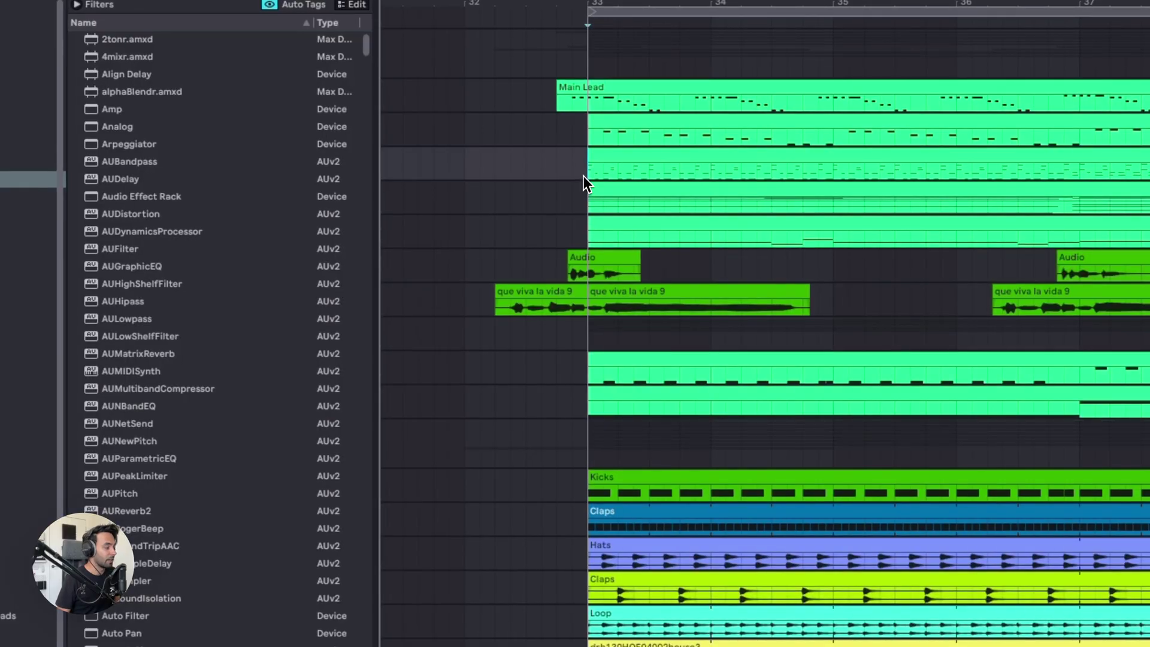
key(s)
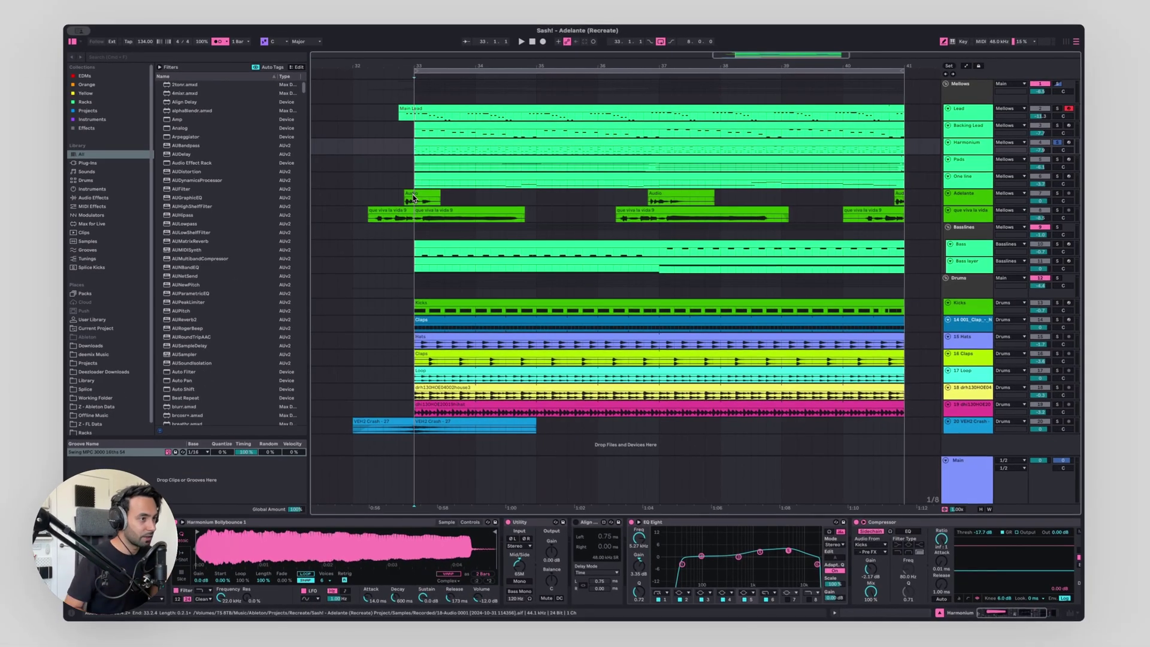
key(space)
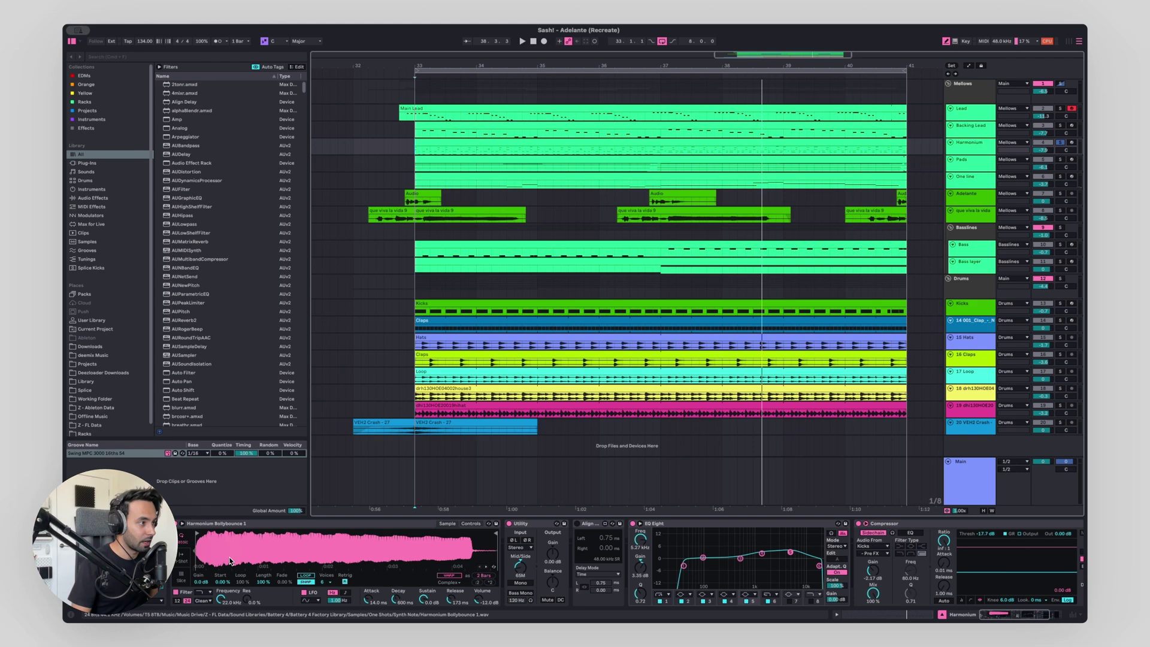
key(c)
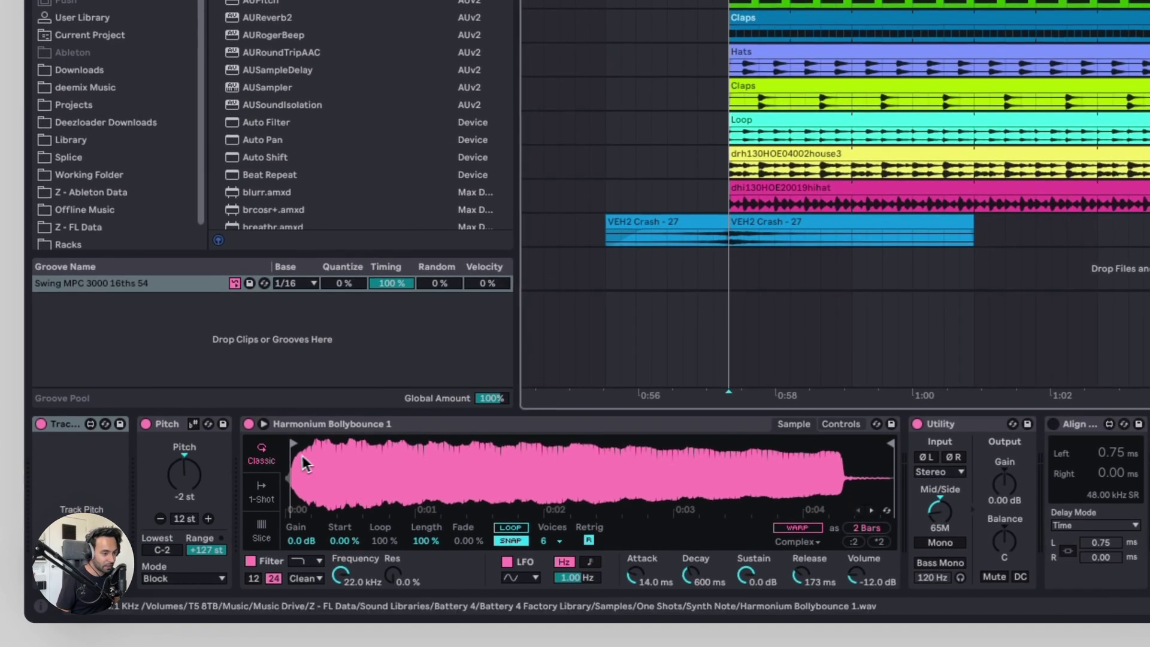
- Examine the start of the Harmonium Bollybounce 1 sample's waveform at different magnifications while playing the track
drag(298, 470, 710, 443)
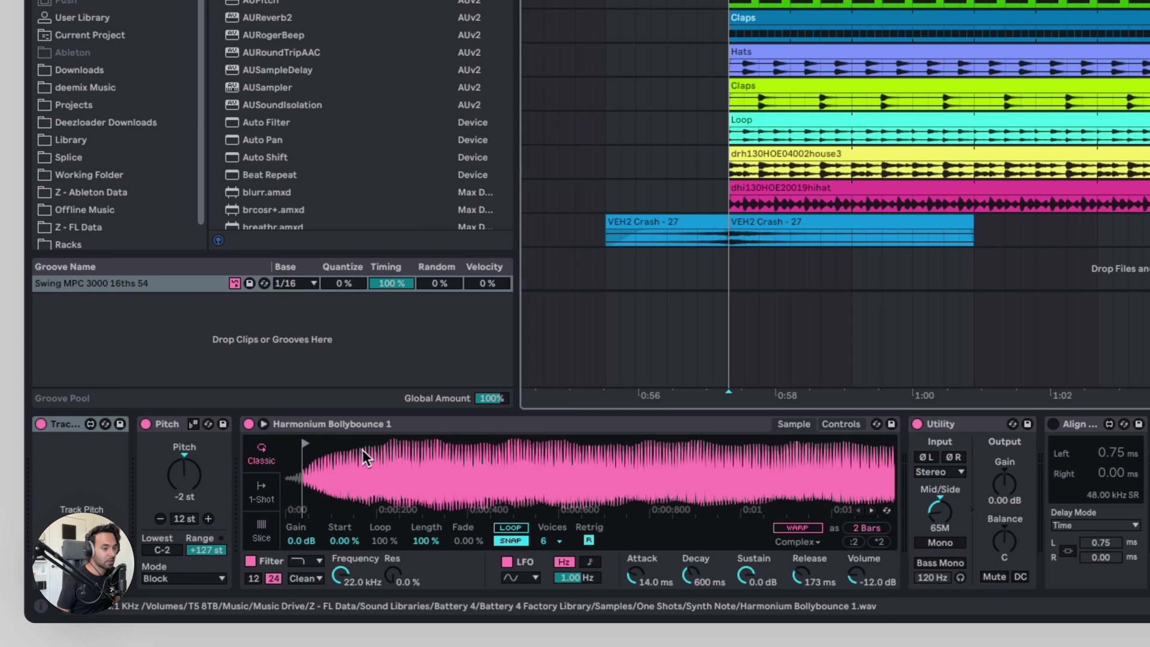
drag(379, 459, 289, 462)
key(space)
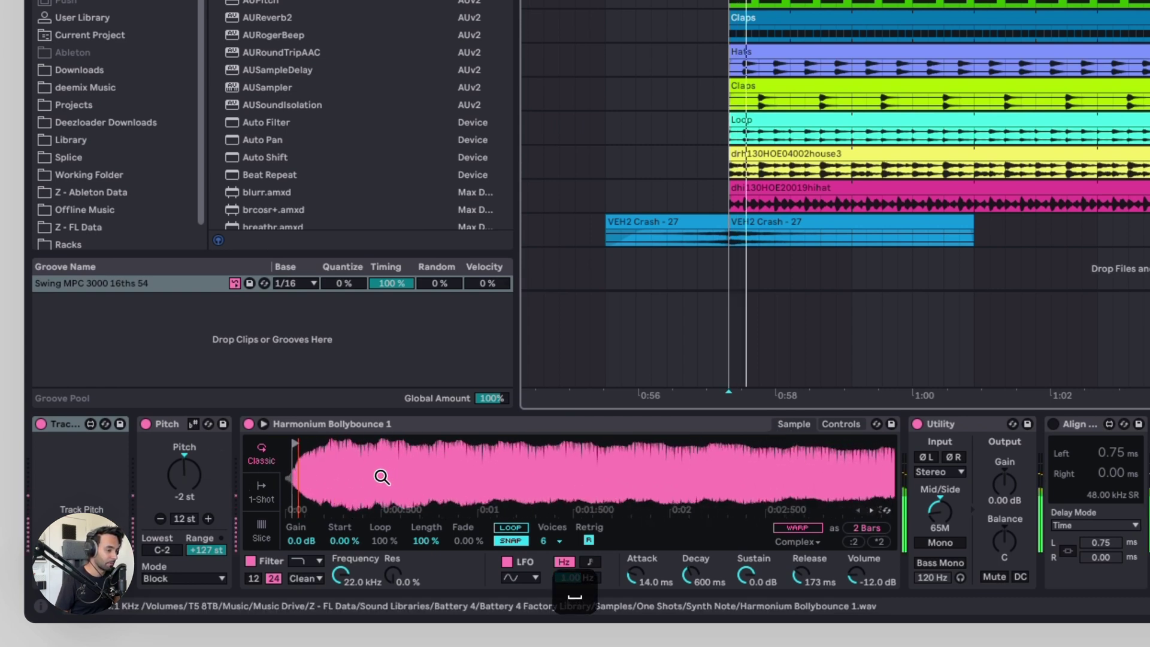
drag(380, 475, 523, 499)
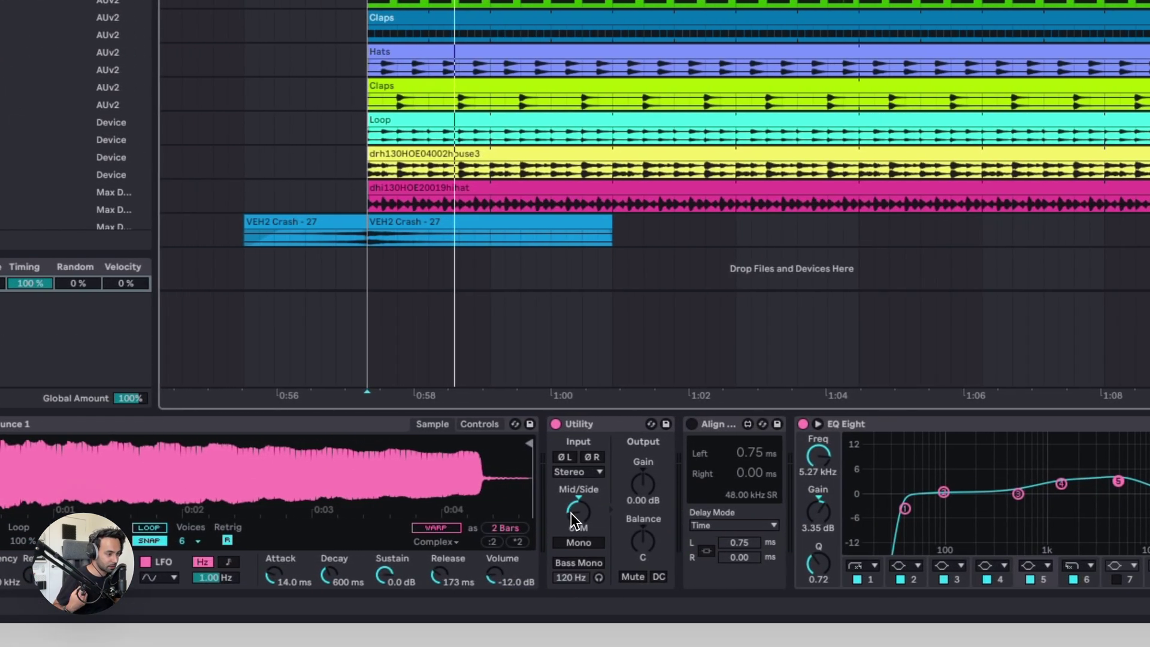
- Audition the Harmonium with the Utility's Mid/Side width reset to its default, and restore the width to 65M
double_click(575, 512)
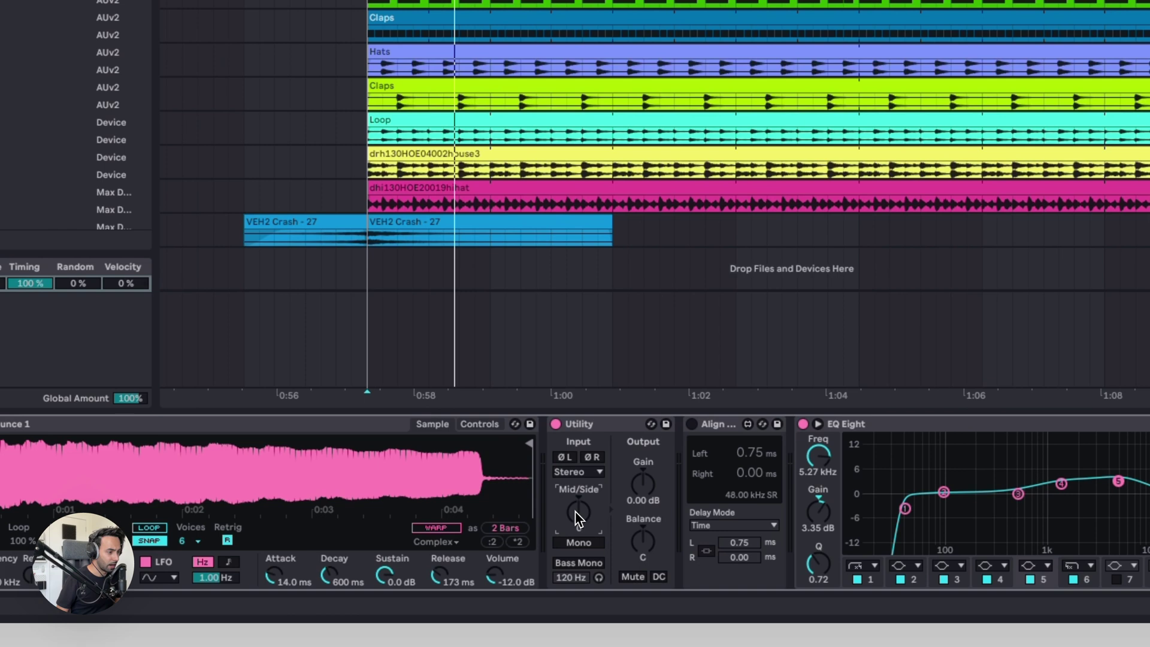
key(space)
drag(577, 532, 307, 486)
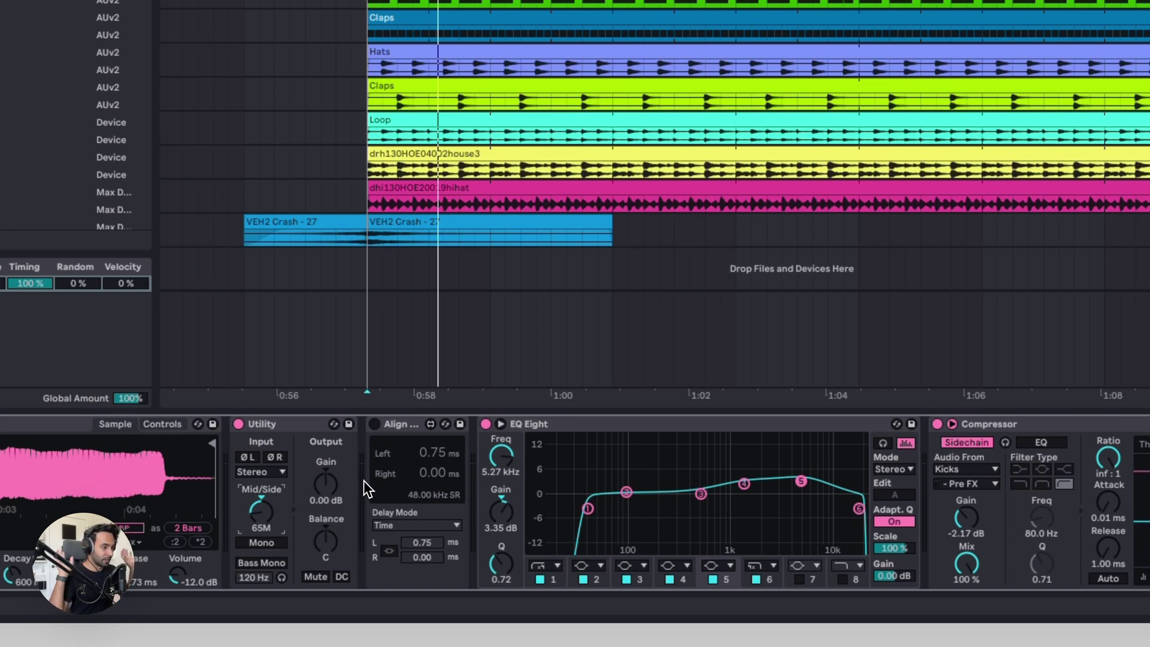
- Review the Harmonium's EQ Eight, play the track, and select its Kicks-sidechained Compressor
scroll(371, 467, right, 2)
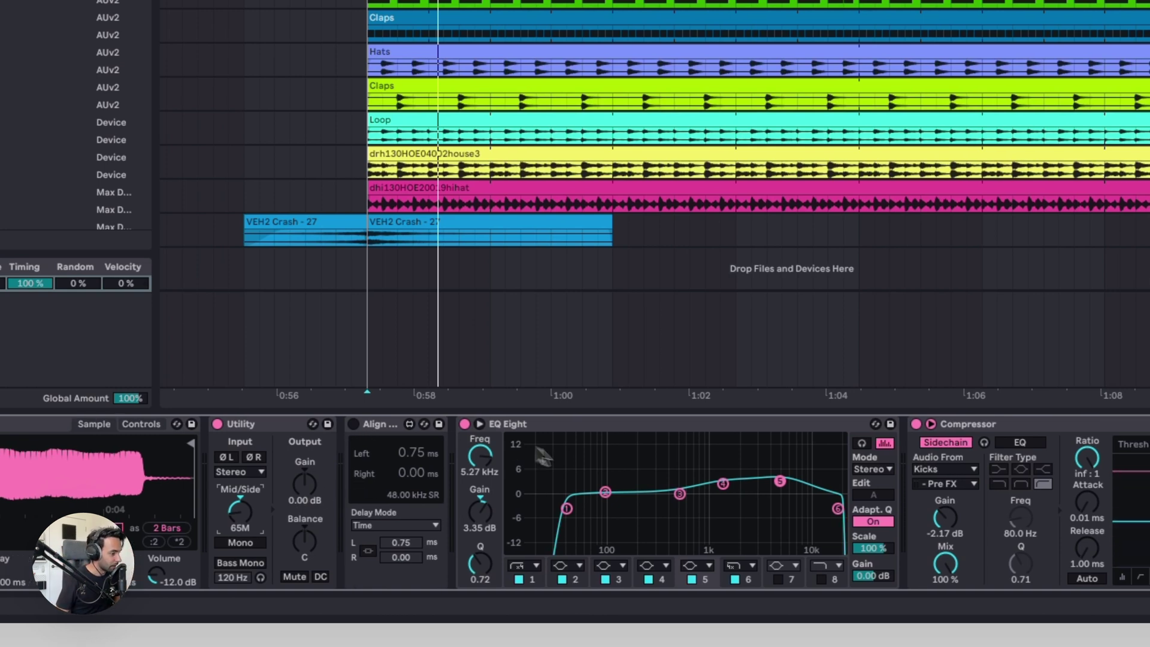
key(space)
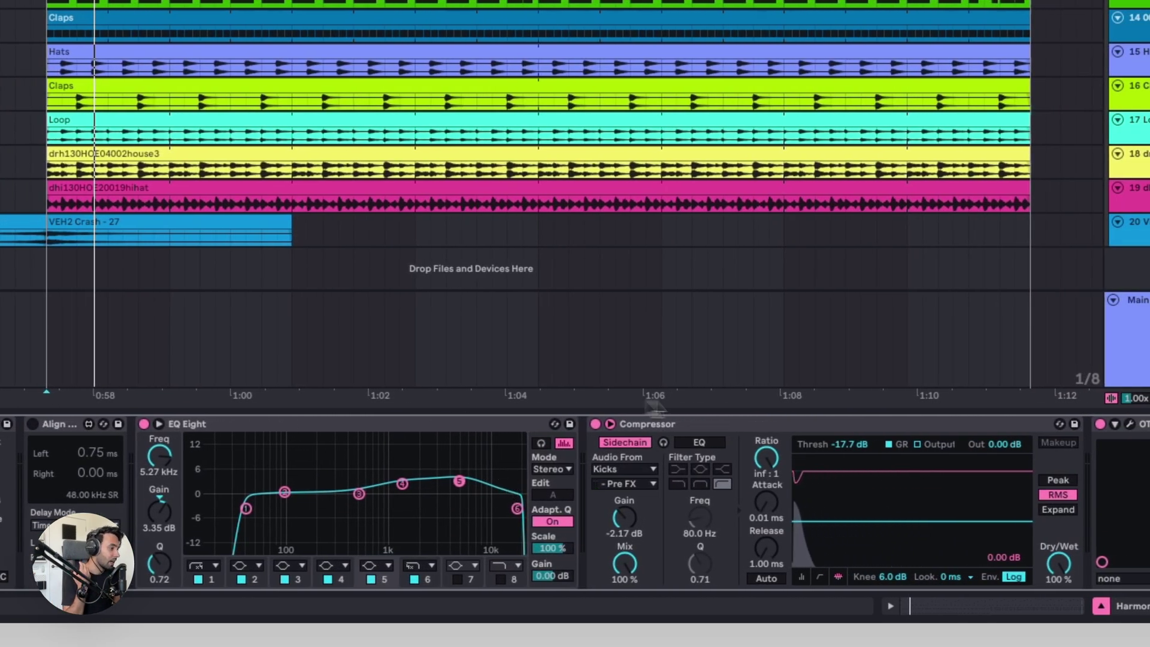
click(654, 425)
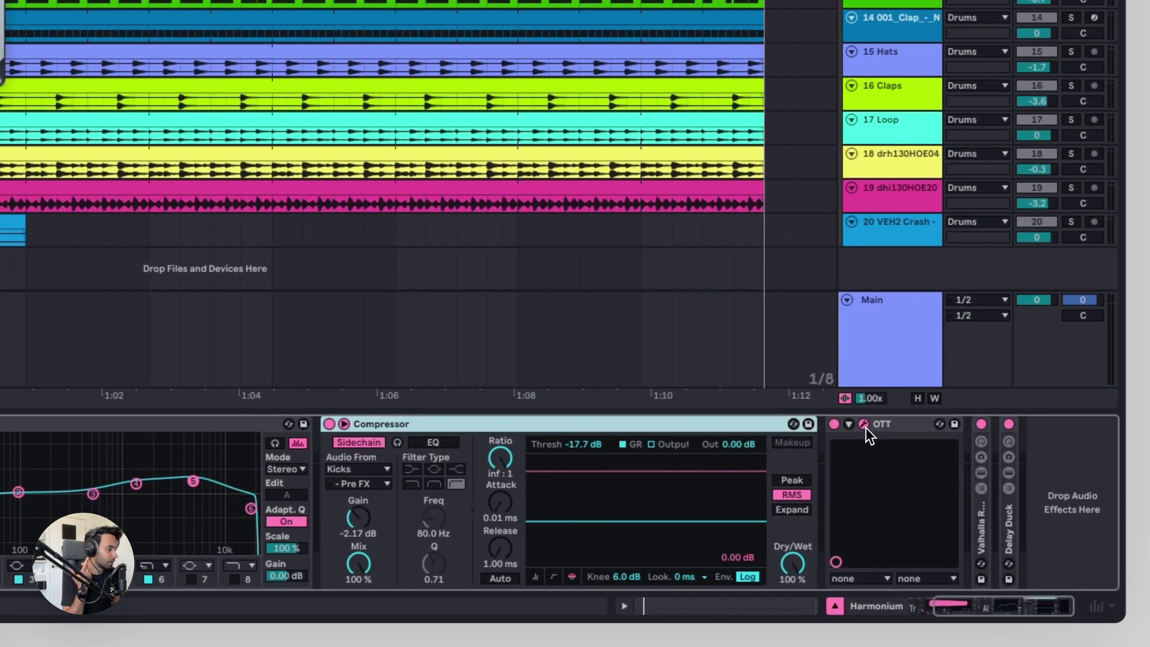
- Unfold the Harmonium's Valhalla Room Reverb Duck and Delay Duck racks, and audition the track
double_click(981, 513)
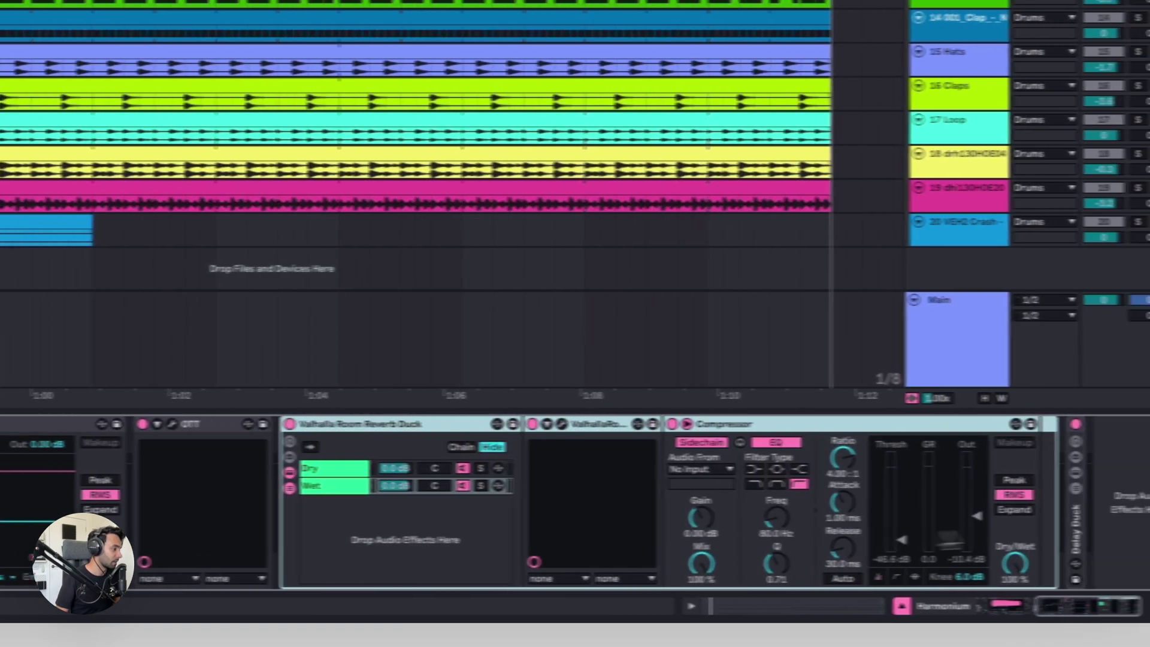
click(1018, 522)
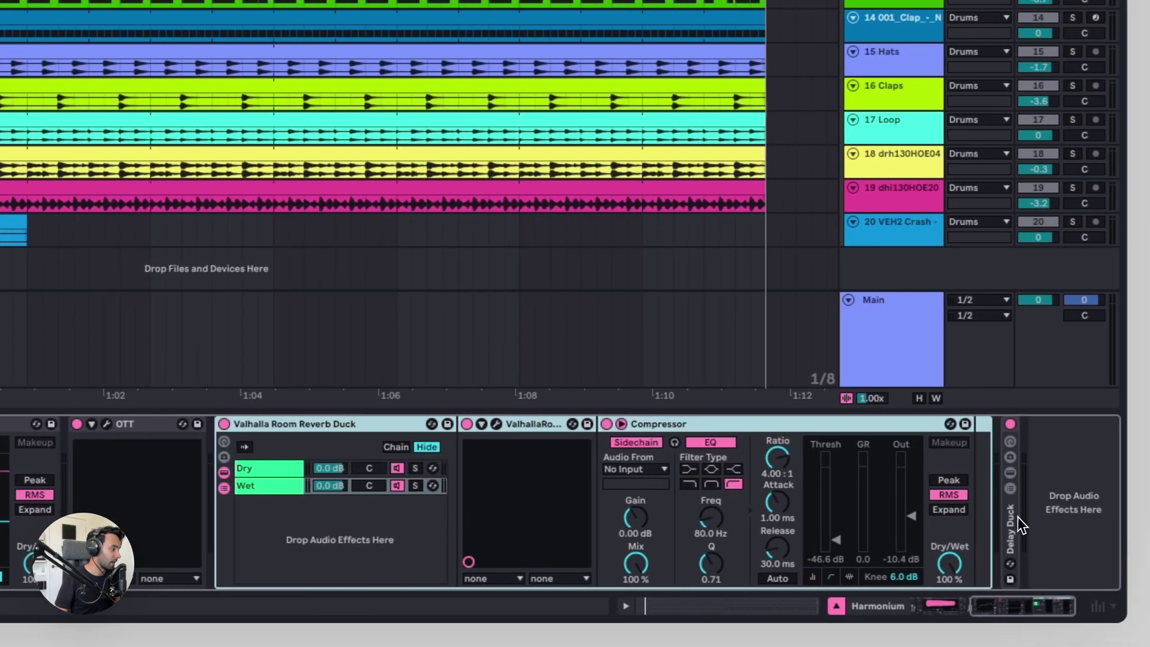
double_click(1012, 522)
key(space)
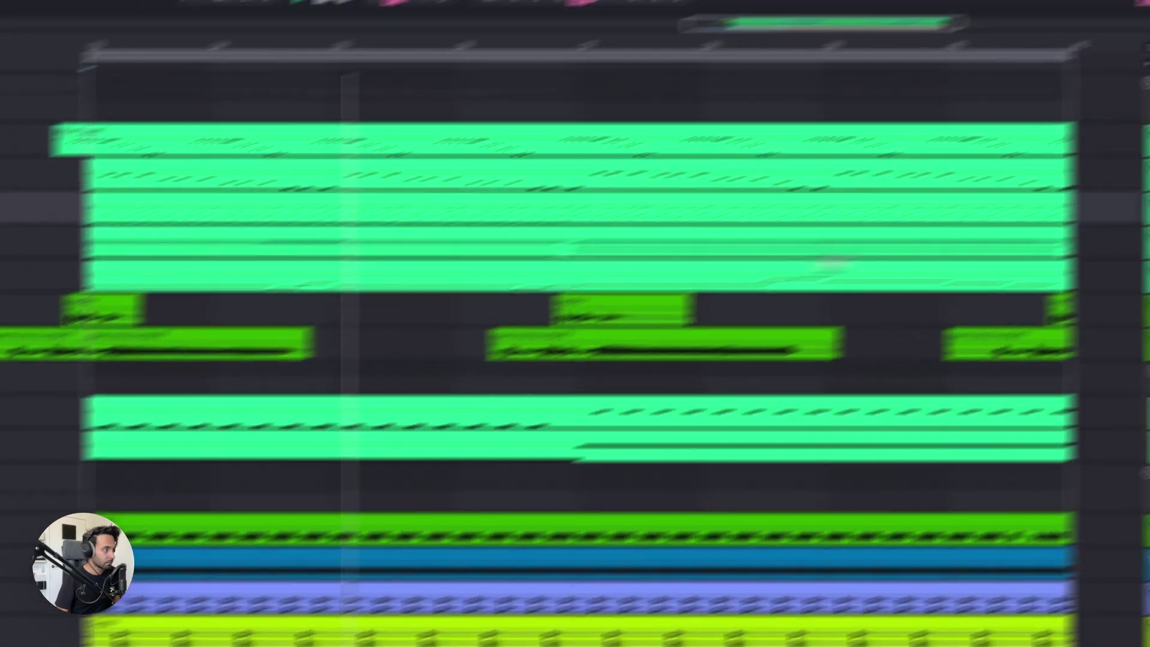
key(space)
- Solo the Pads track and examine its device chain, opening its Nexus synth and selecting the Compressor
click(900, 310)
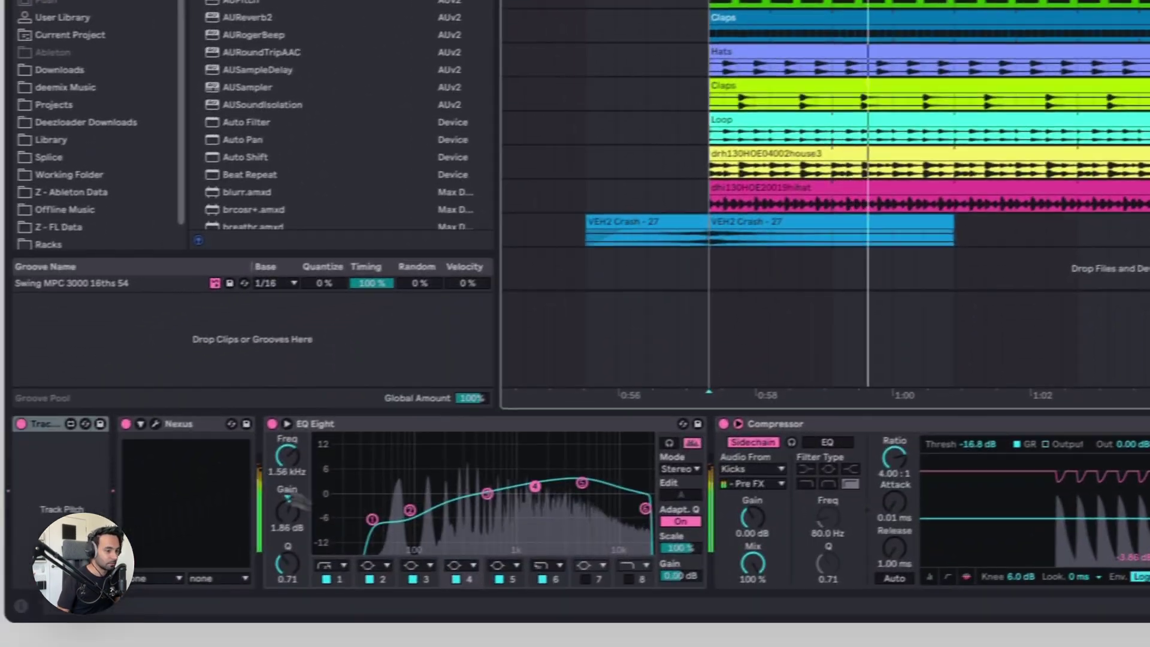
click(156, 424)
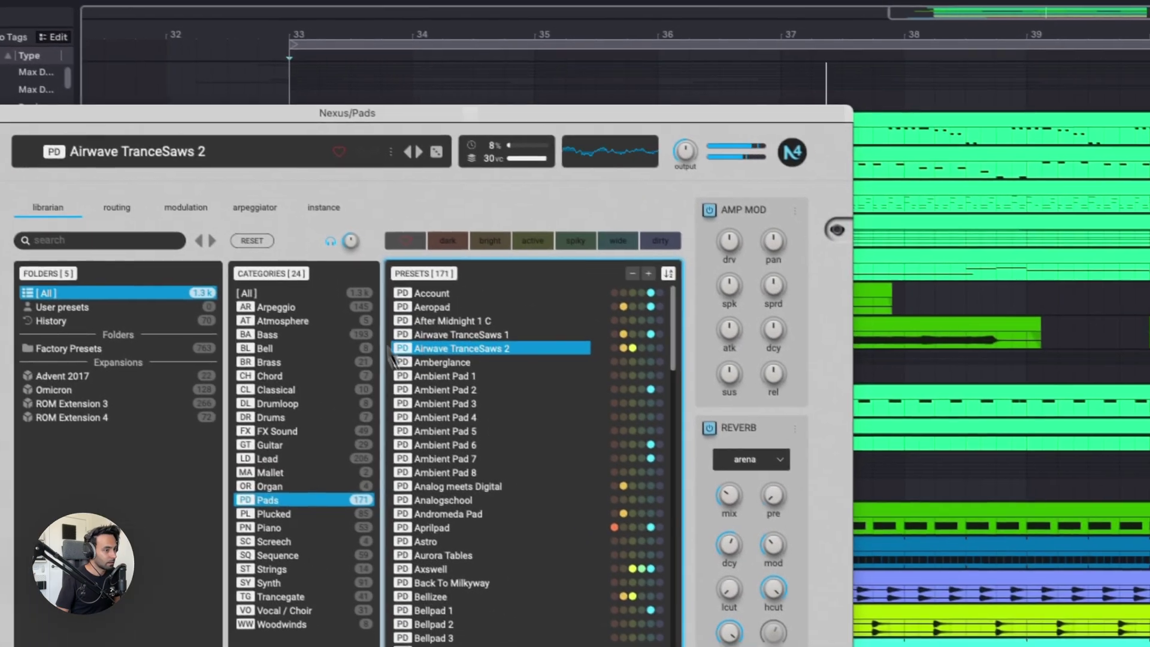
key(space)
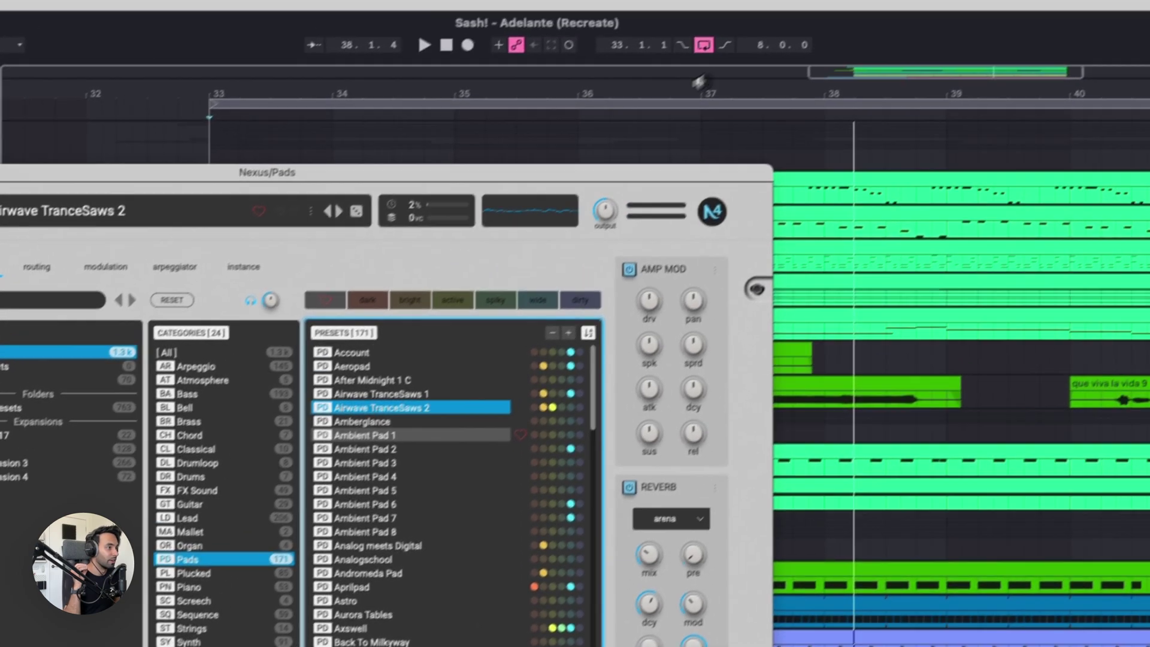
click(730, 81)
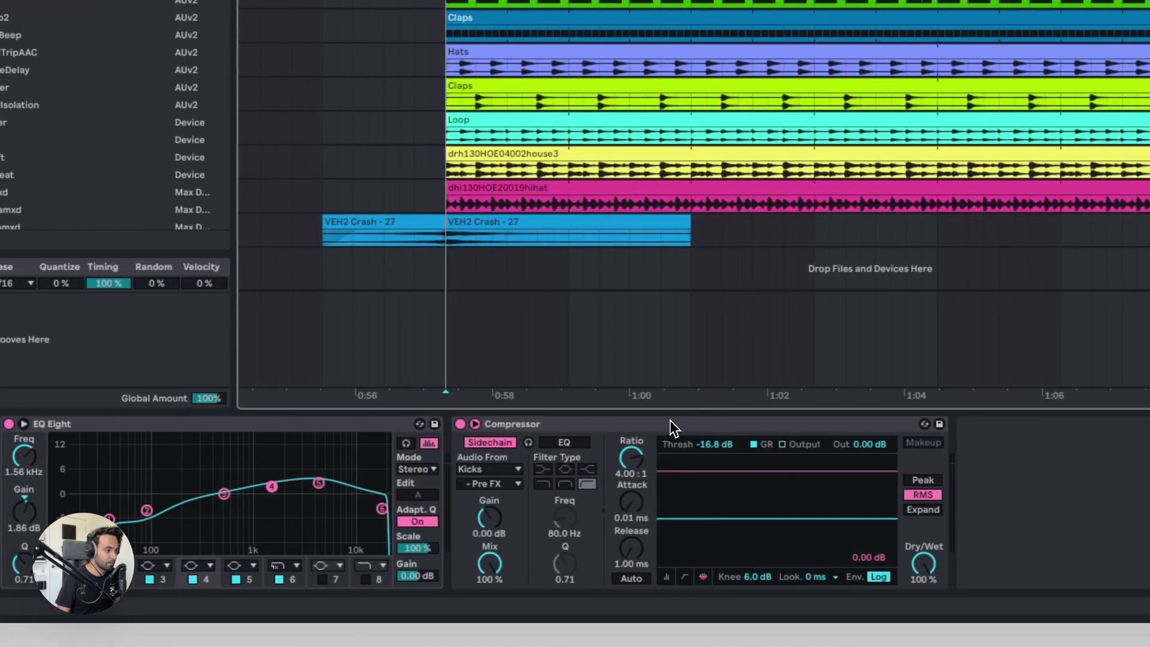
click(679, 424)
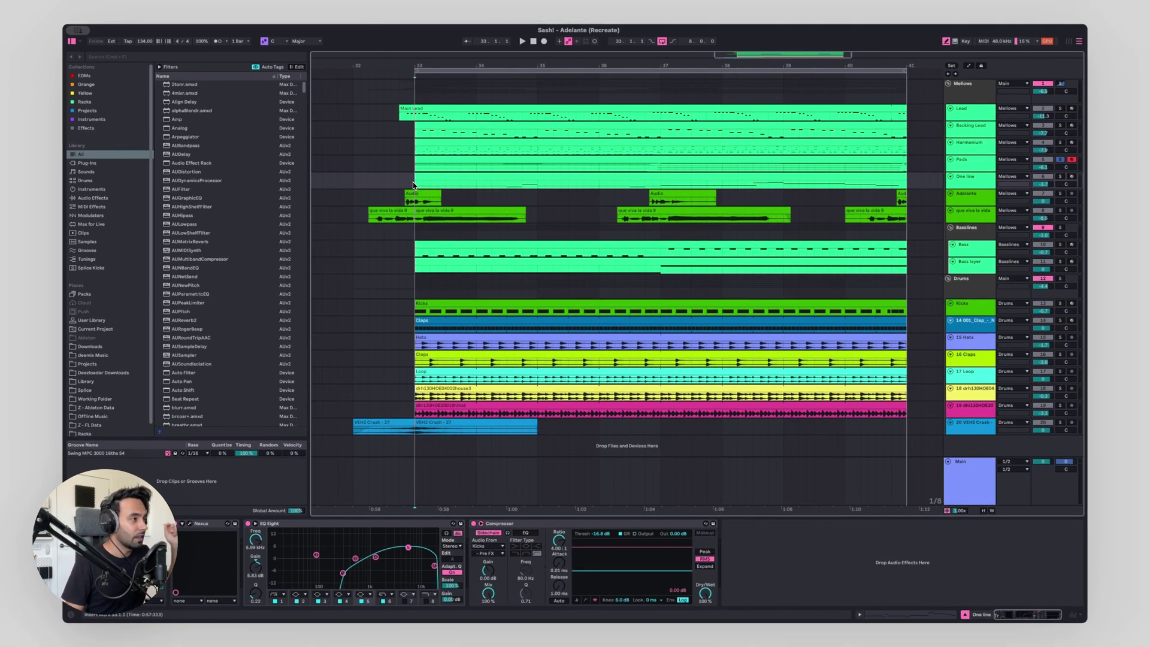
- Solo and play the One line track, and show its Synth Flute preset in the Nexus librarian
key(s)
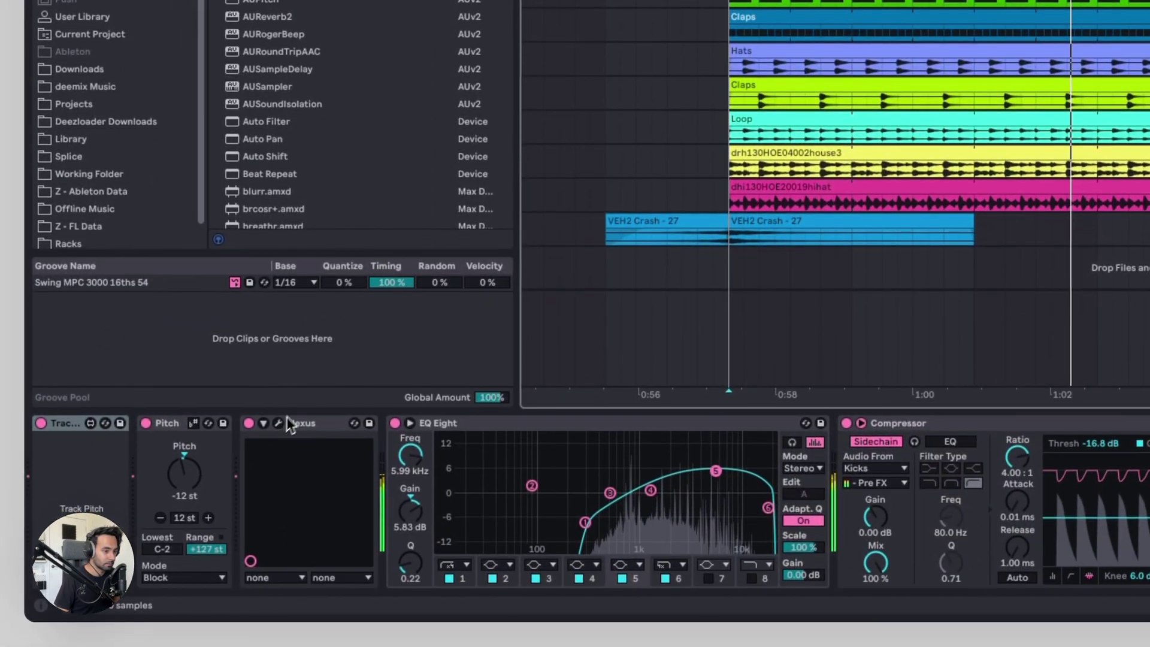
click(253, 627)
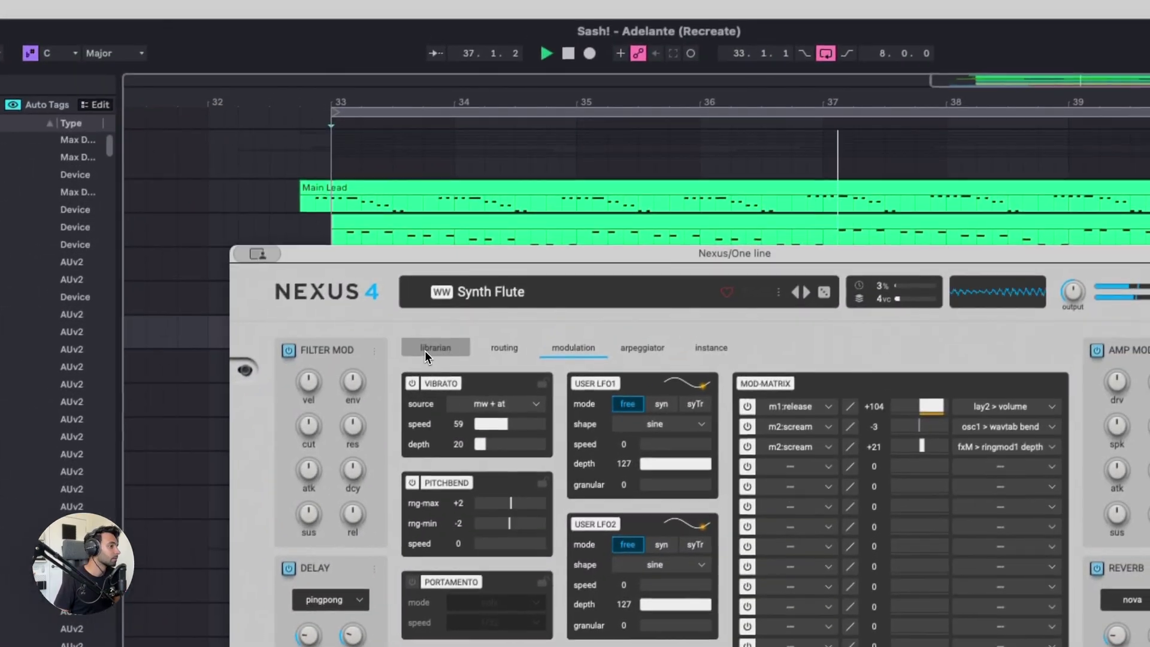
click(525, 154)
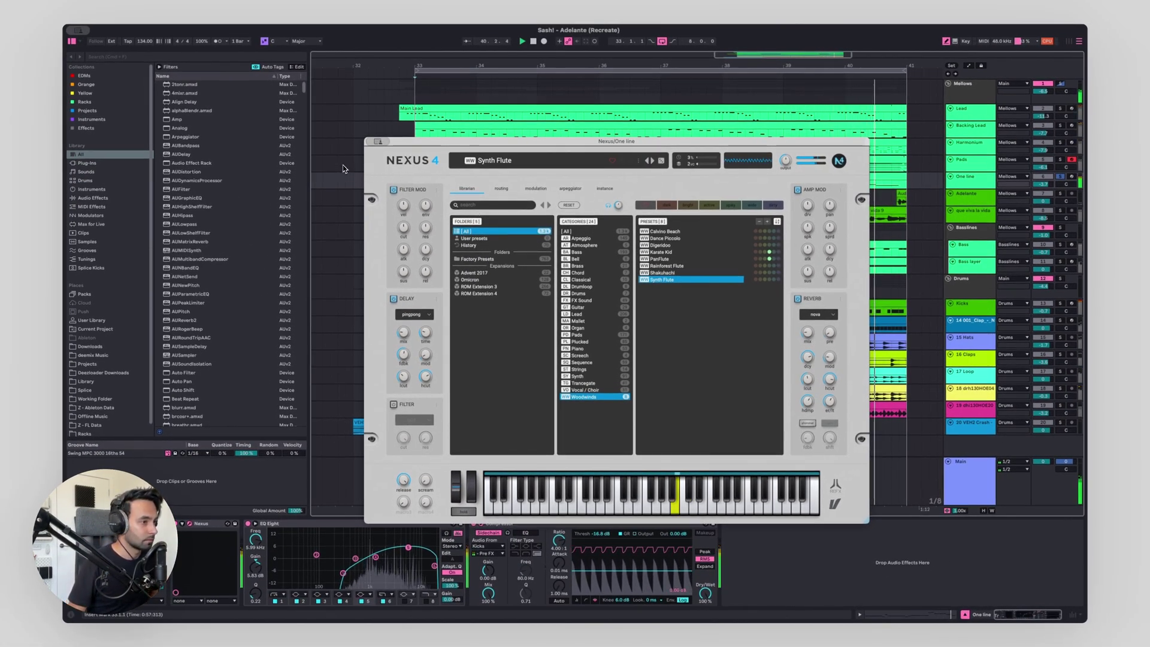
key(space)
- Hide the One line's Nexus window, return to the track for another look at the synth, and hide it again
click(577, 335)
click(665, 252)
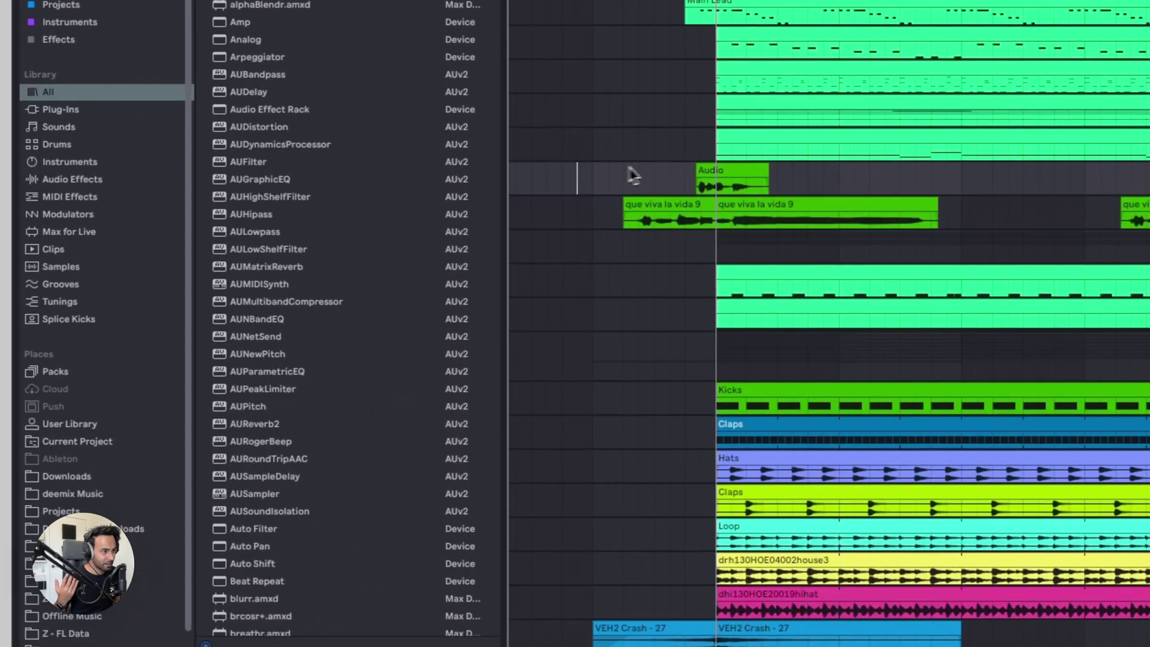
click(668, 154)
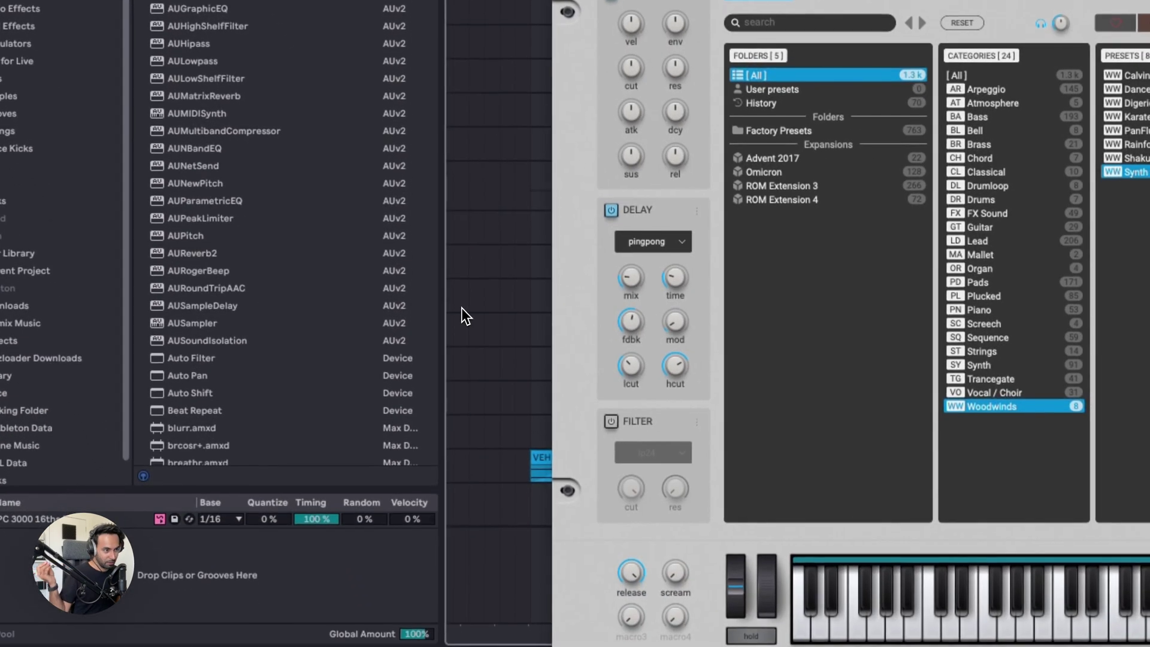
click(499, 273)
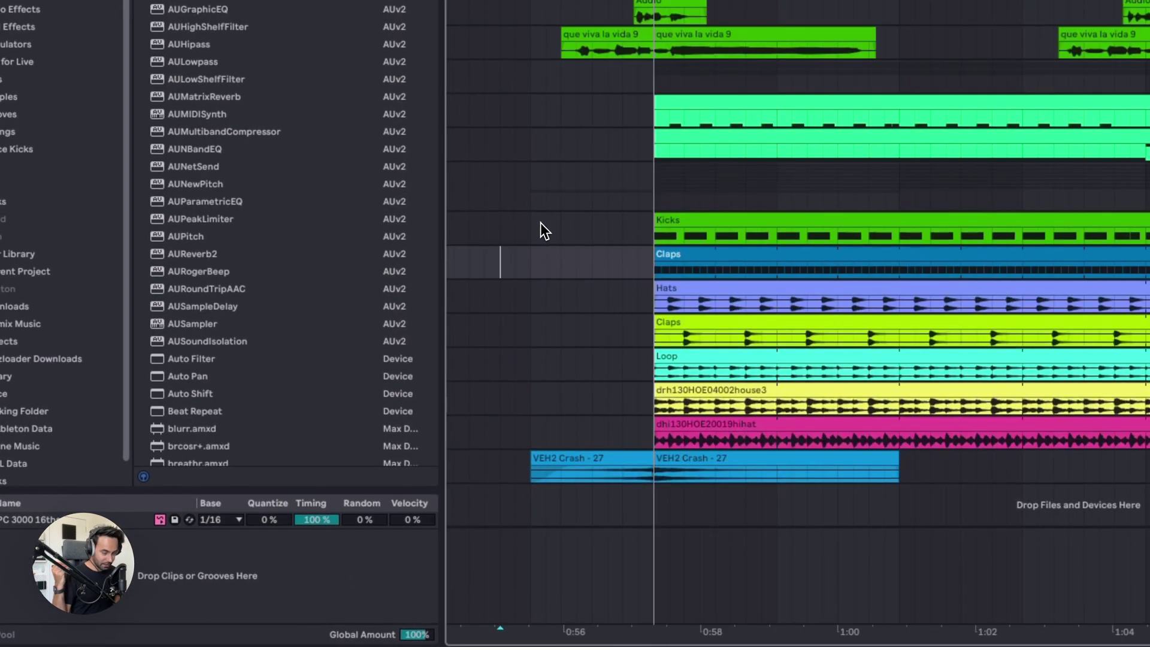
- Solo the Adelante vocal track and play it from just before its first Audio clip
click(599, 12)
key(s)
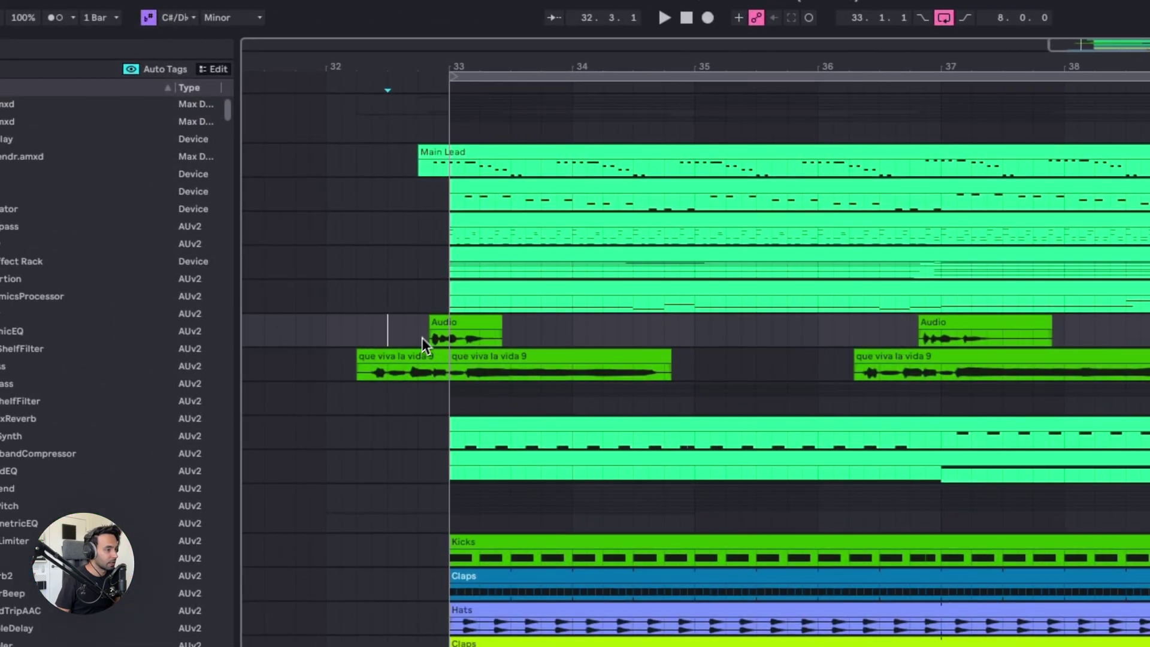
click(418, 336)
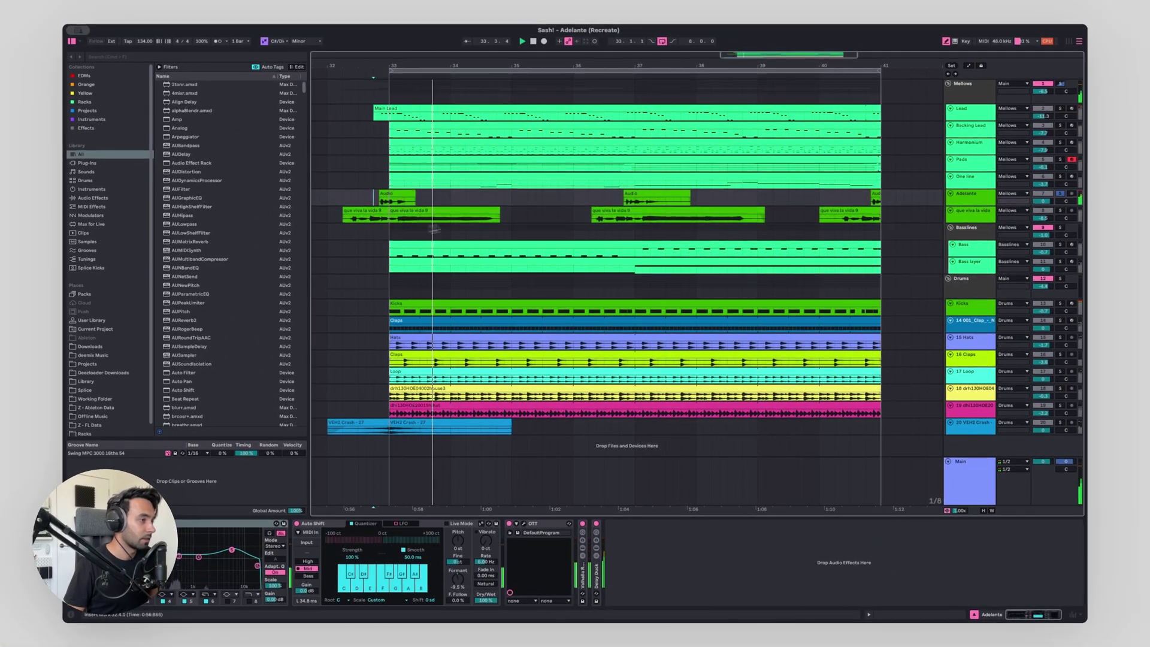
- Play the Adelante track's second Audio clip, and trim its end by about an eighth note
key(space)
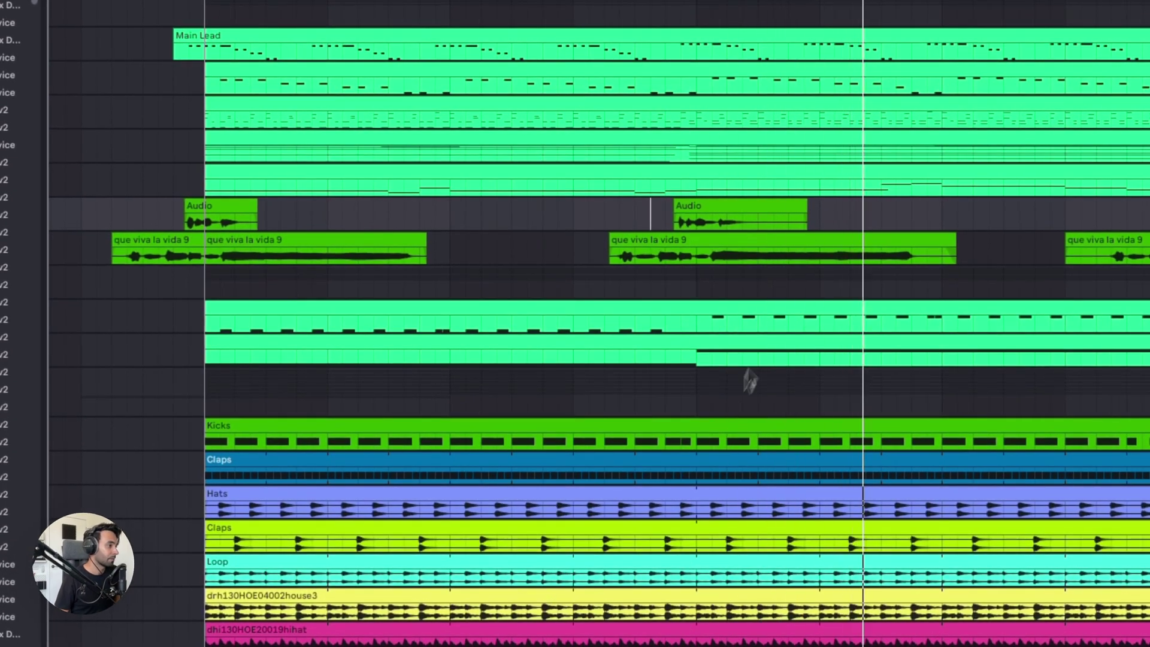
key(space)
drag(807, 204, 803, 204)
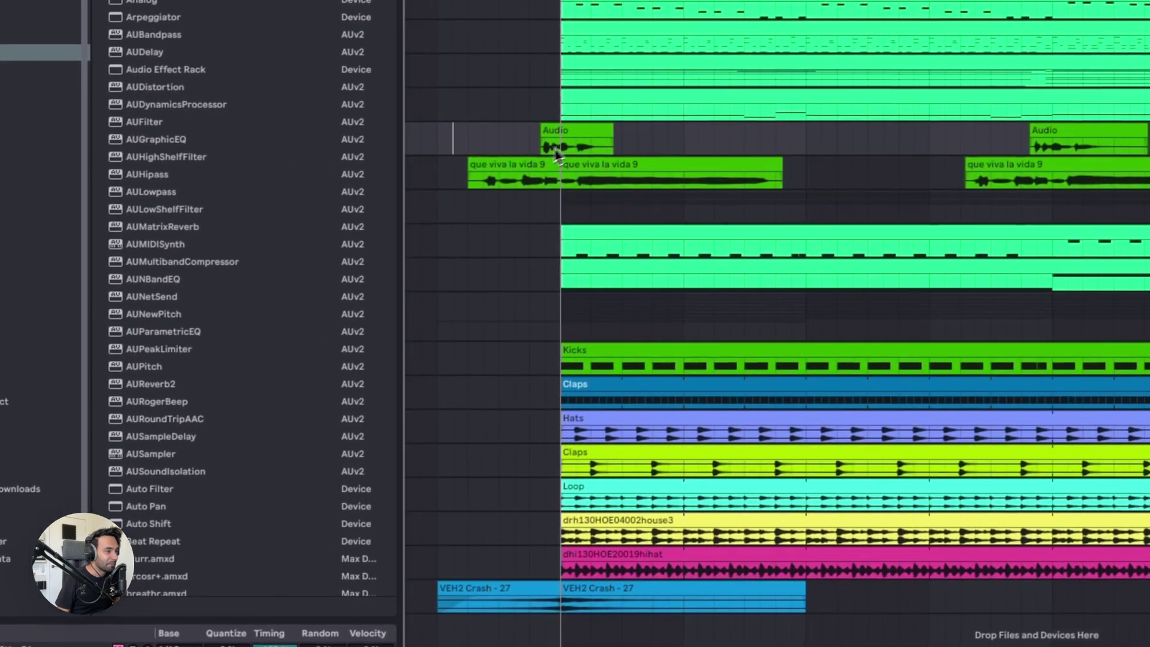
- Examine the first Adelante Audio clip's waveform and settings in the clip view, and return to the device chain
click(98, 214)
click(530, 143)
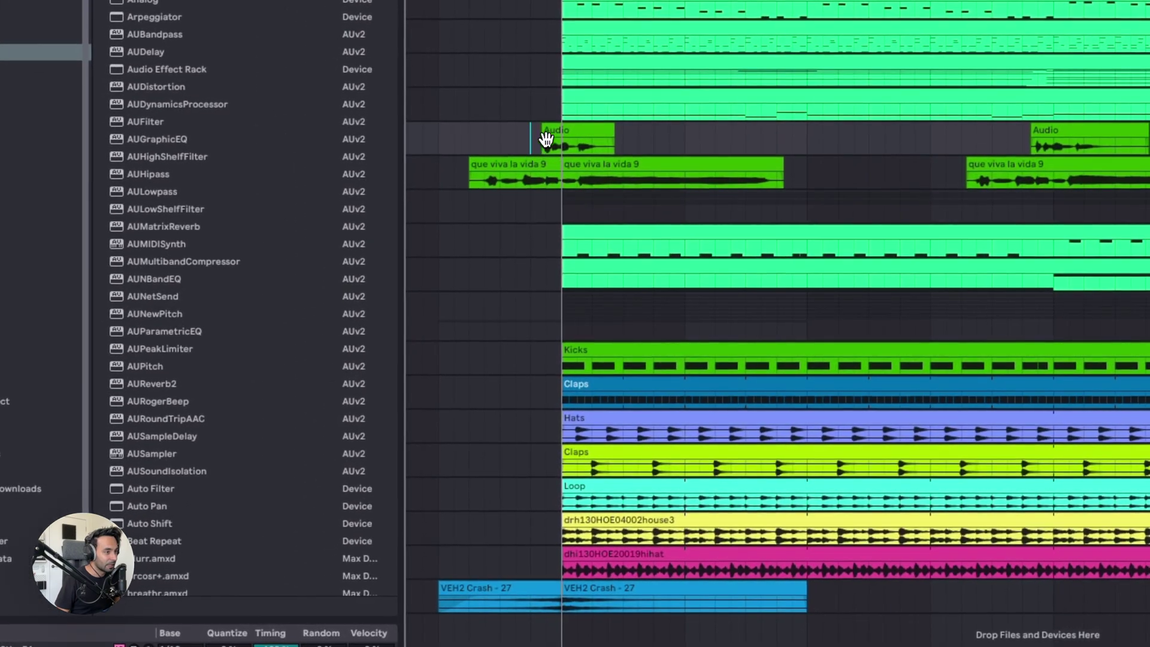
key(shift+Tab)
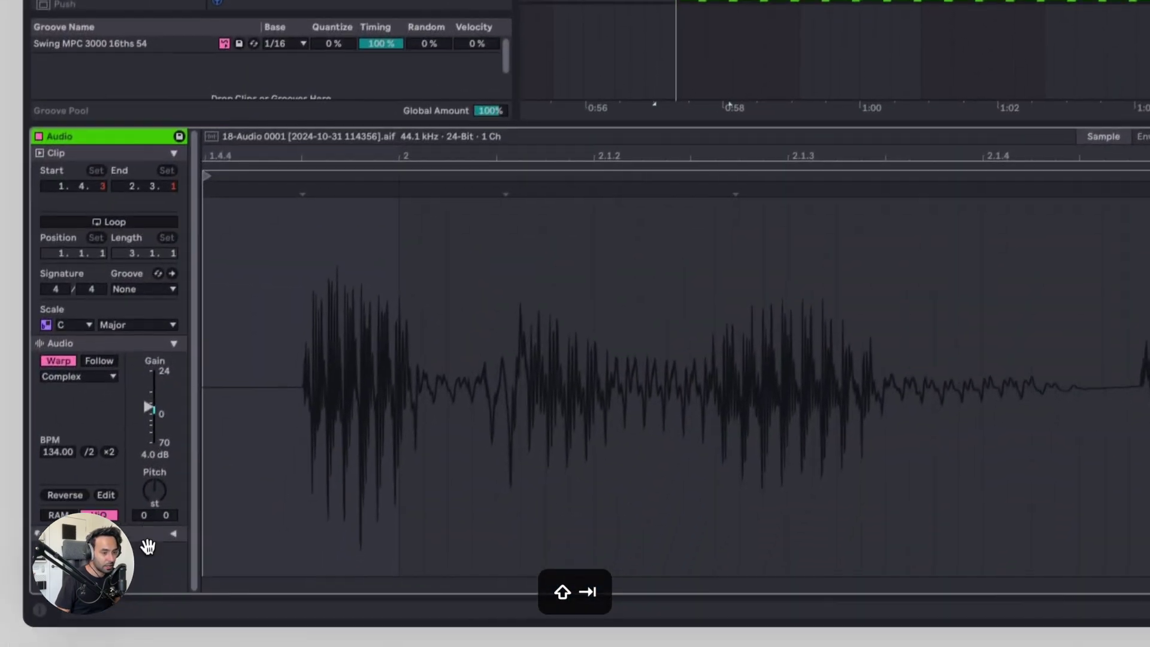
key(shift+Tab)
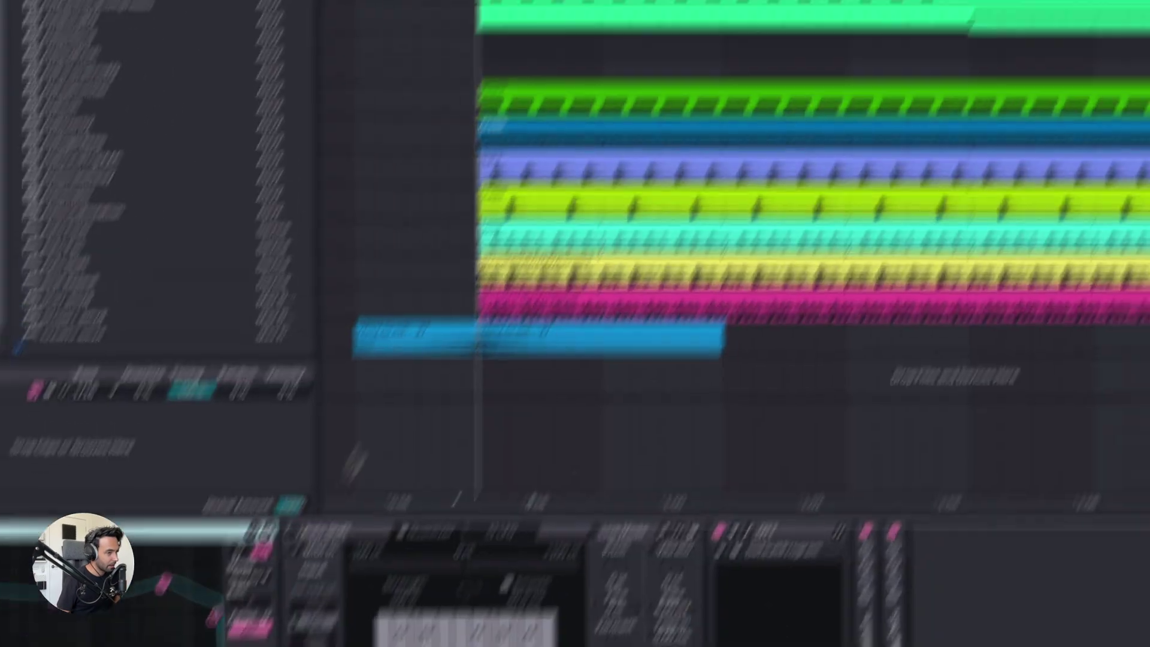
- Audition the Adelante vocal with Auto Shift bypassed, and reactivate Auto Shift to play it for comparison
key(space)
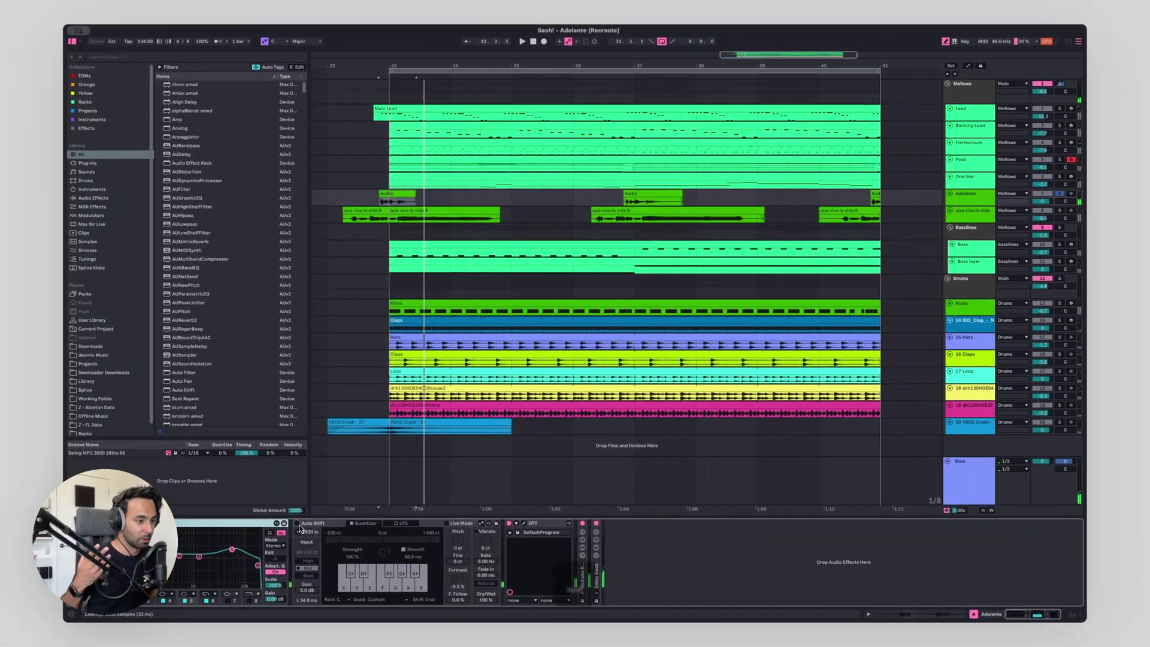
click(297, 523)
key(space)
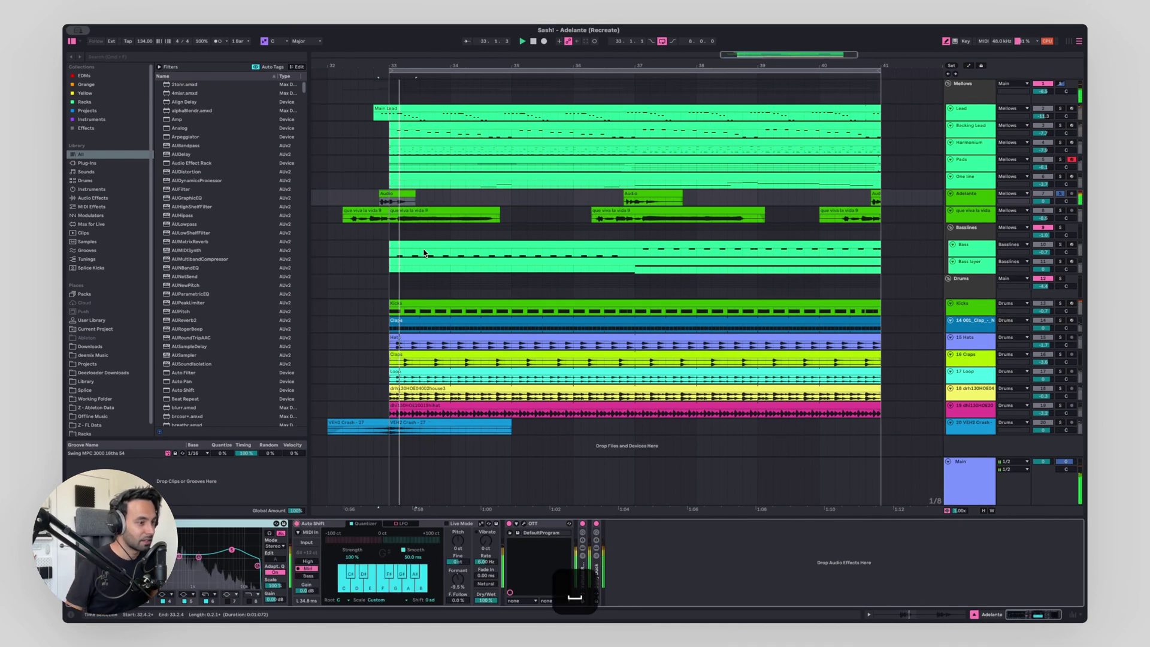
- Expand the Delay Duck rack in the Adelante vocal's chain to examine its Delay and sidechained Compressor, and collapse it again
double_click(597, 577)
scroll(711, 539, right, 2)
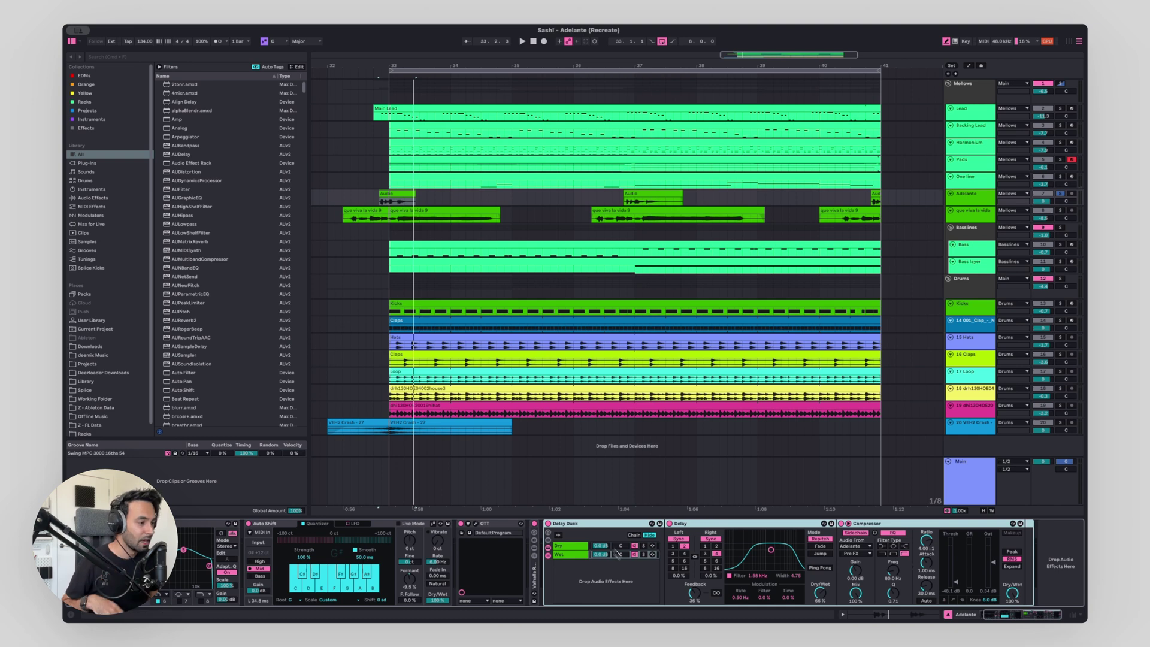
double_click(575, 526)
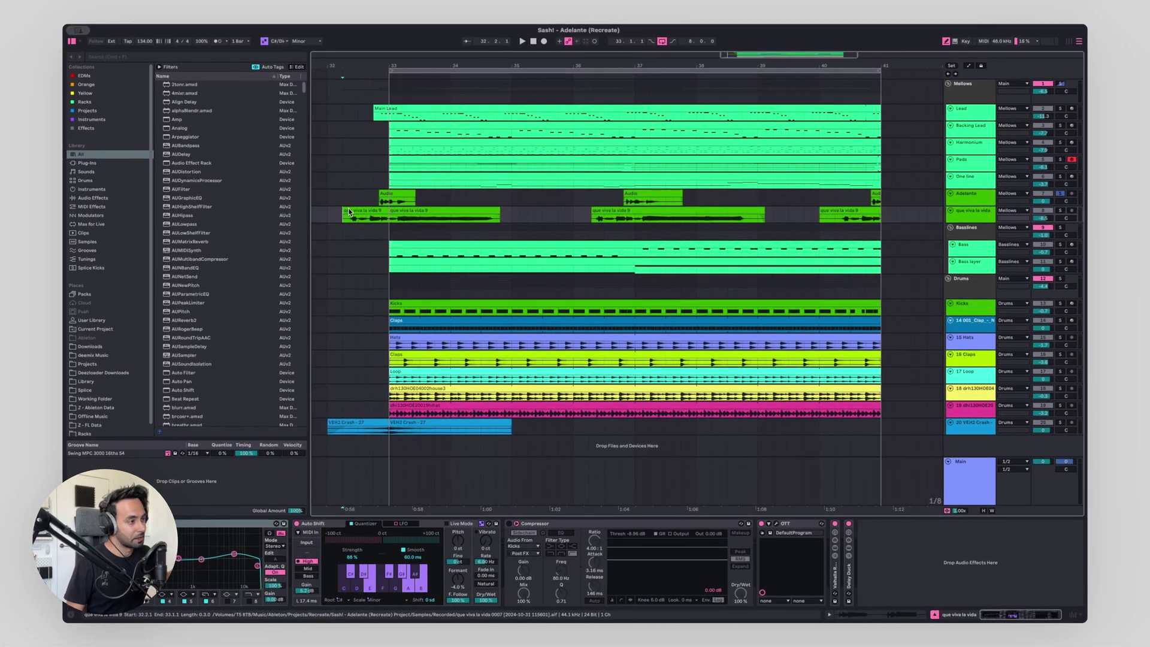
- Audition the que viva la vida vocal from its first clip, comparing it with Auto Shift bypassed and with Auto Shift active
key(space)
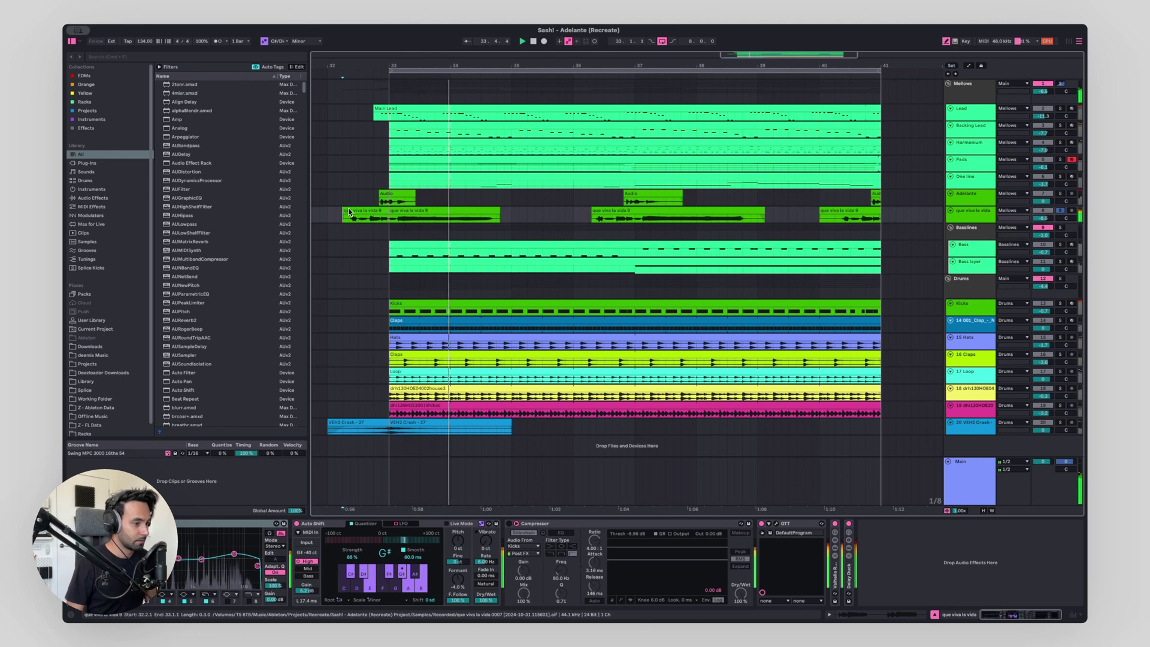
key(space)
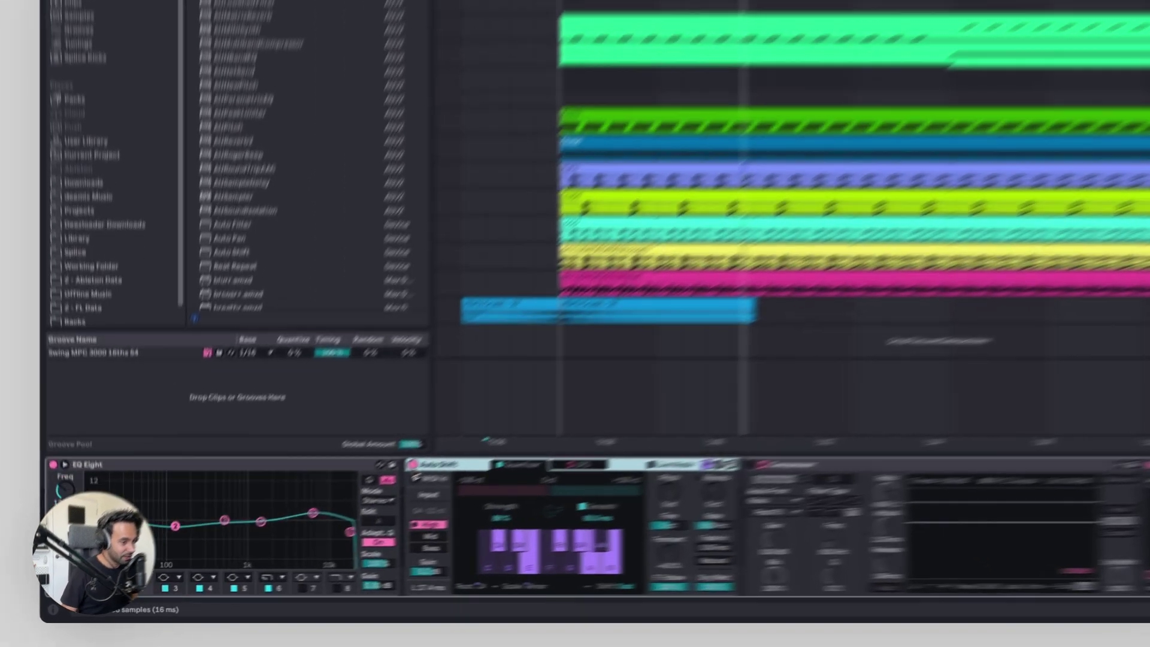
click(297, 524)
key(space)
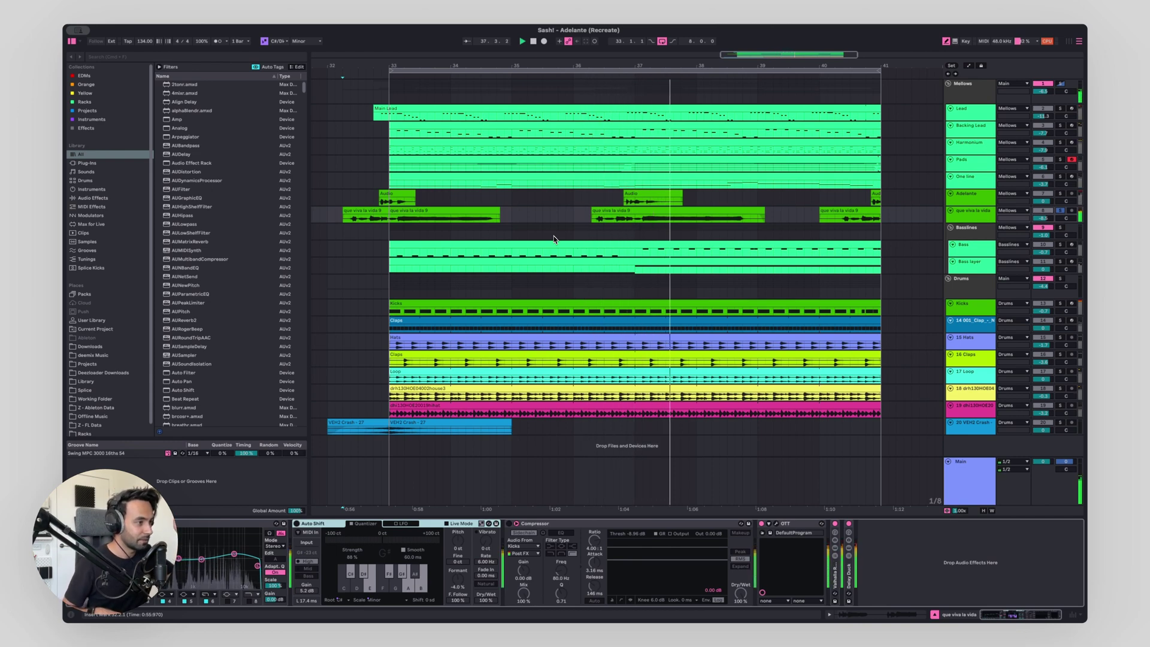
key(space)
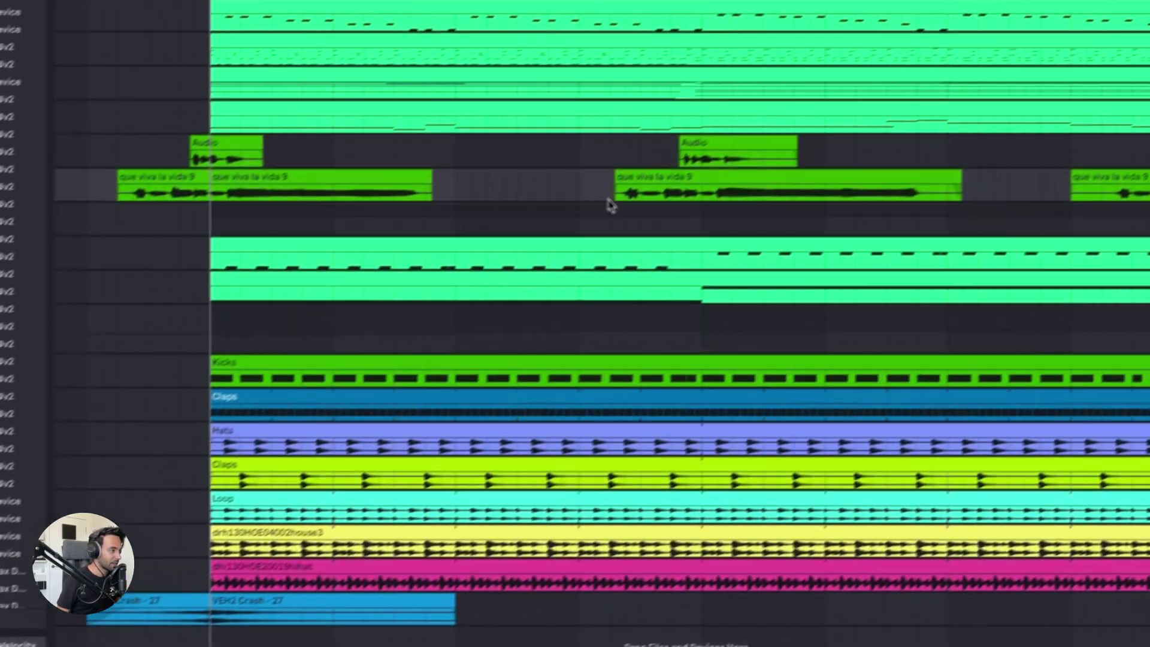
key(space)
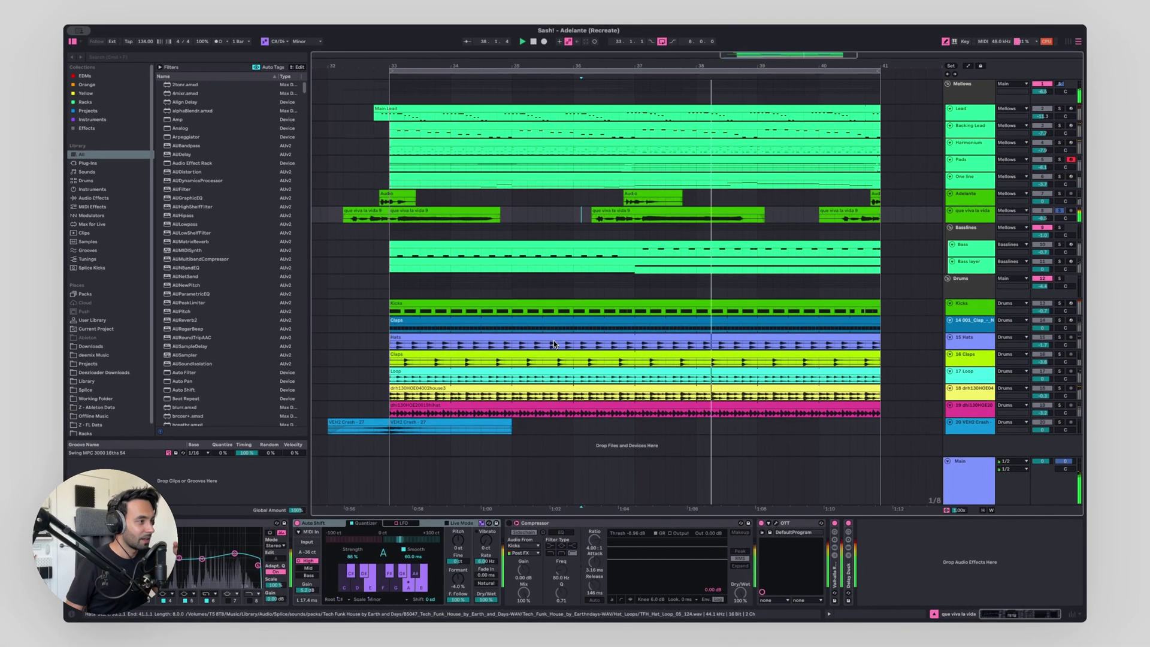
key(space)
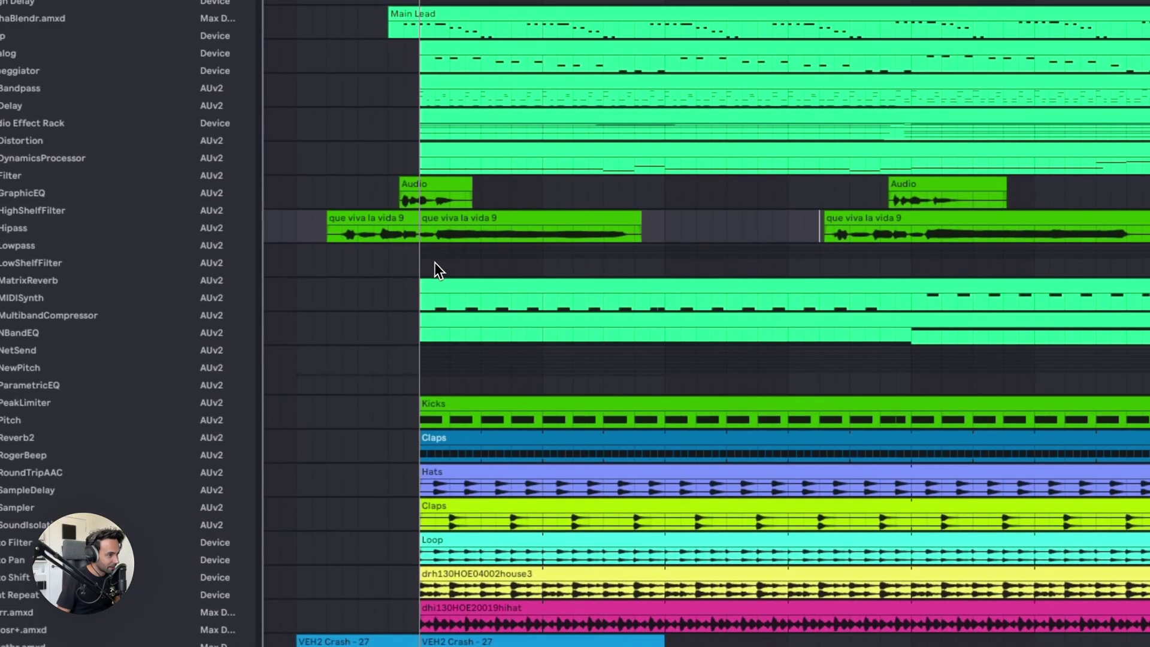
- Solo the Basslines group and play it from bar 33
click(389, 232)
key(s)
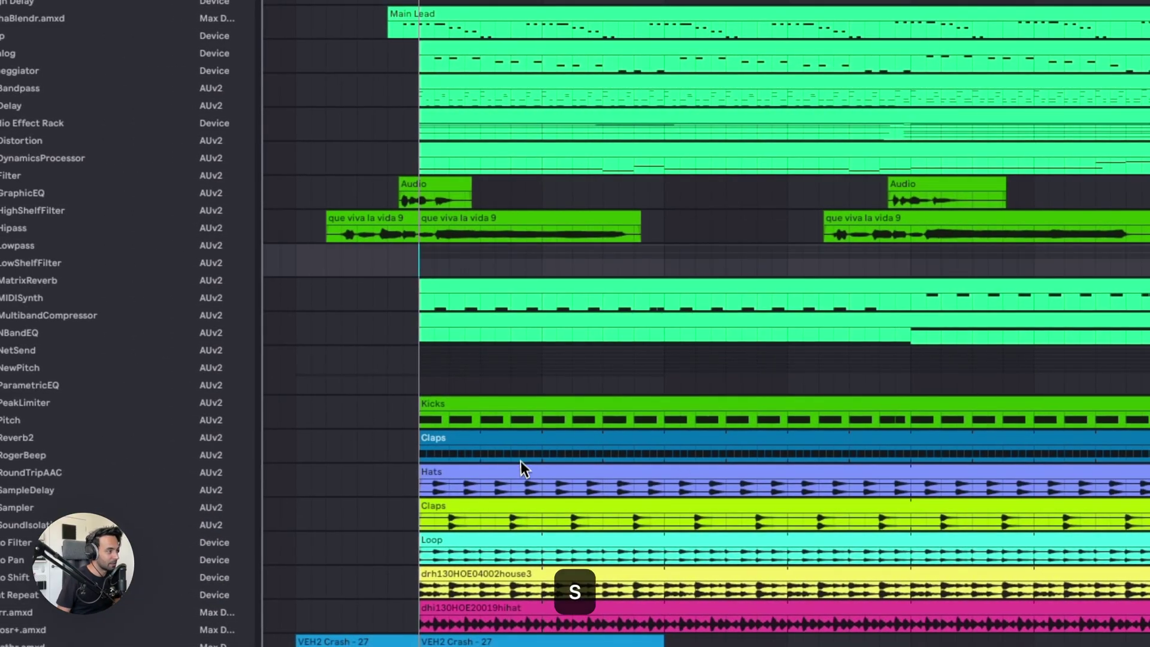
key(space)
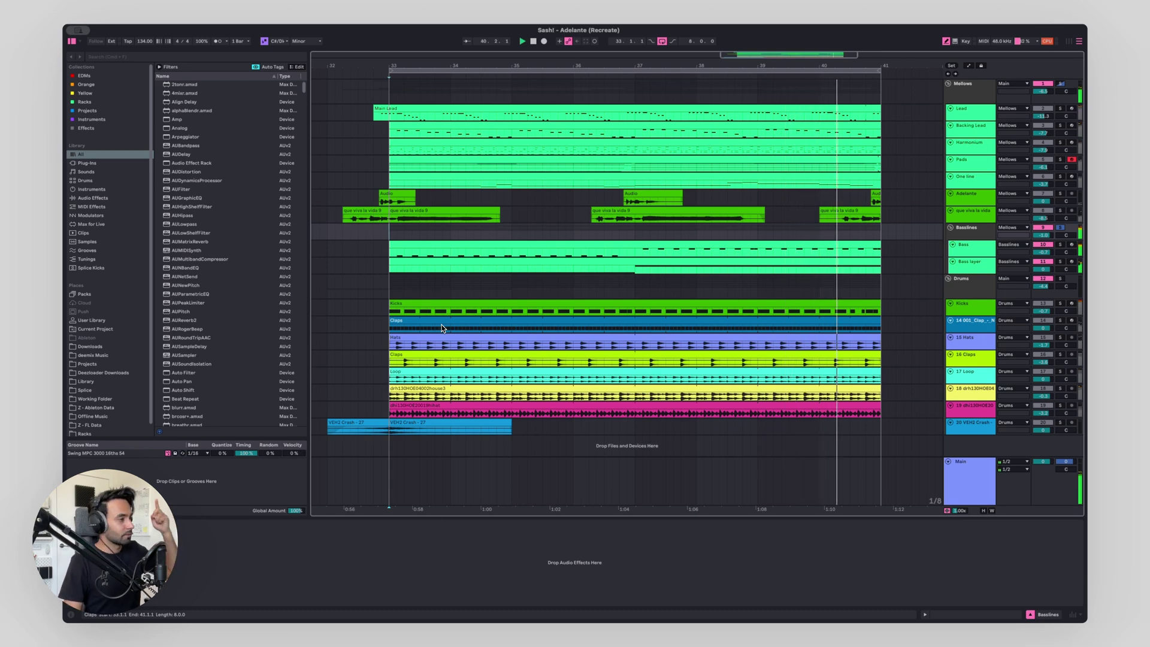
key(space)
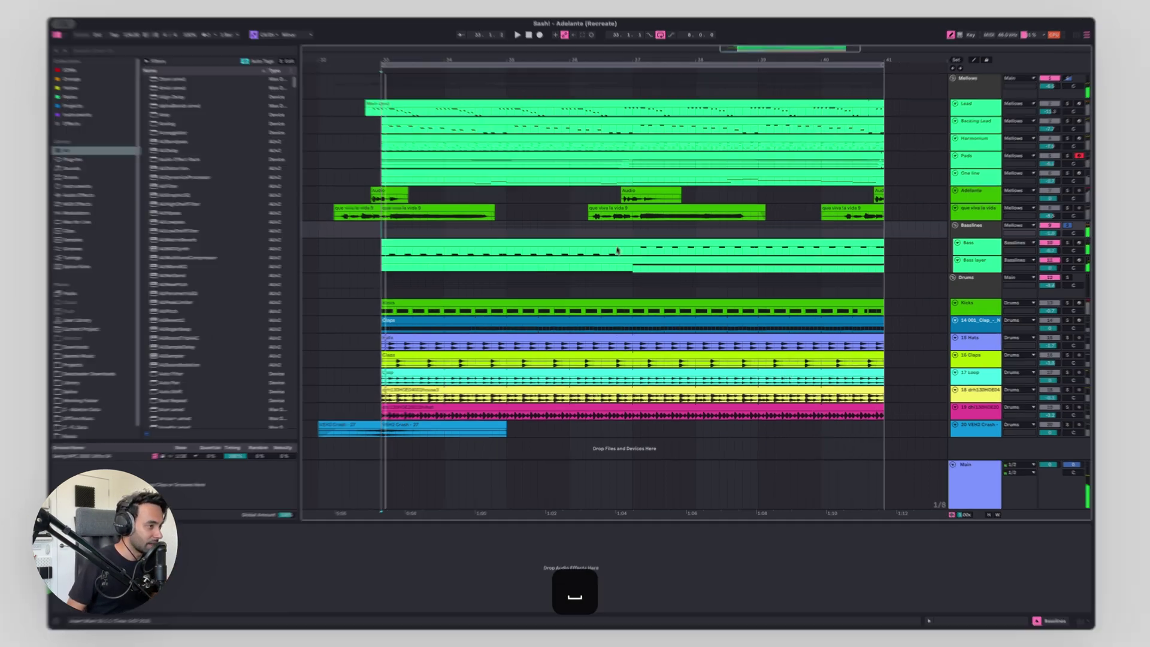
- Draw an A1 note on the offbeat after 4.4 in the Bass clip, and return to the device chain
key(shift+Tab)
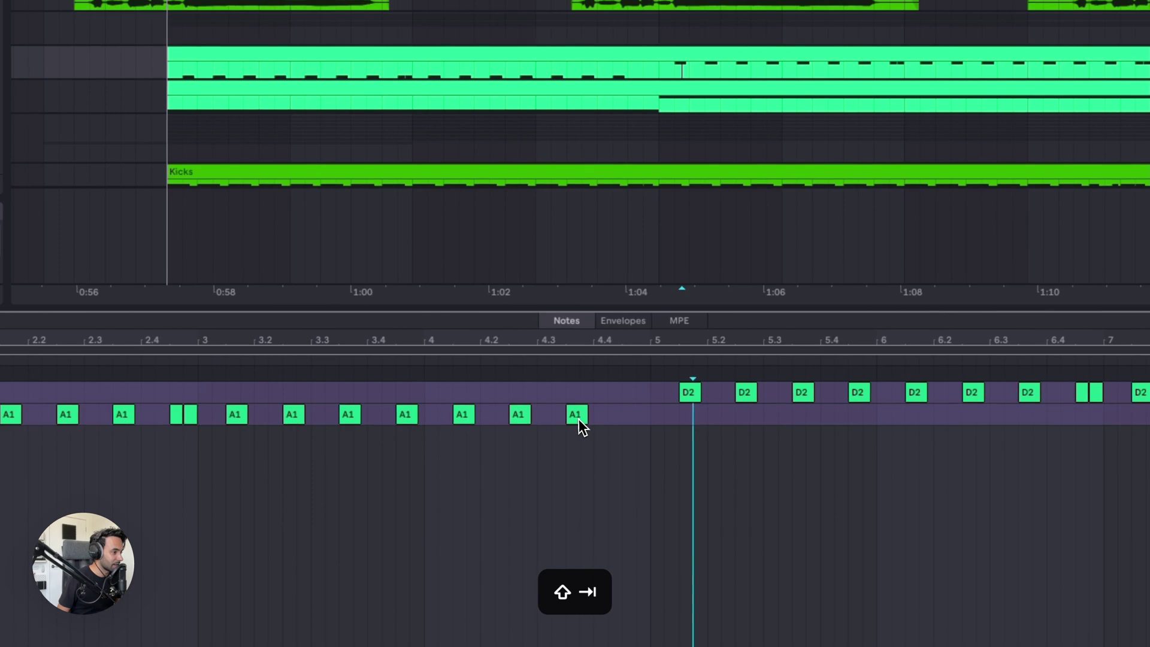
key(b)
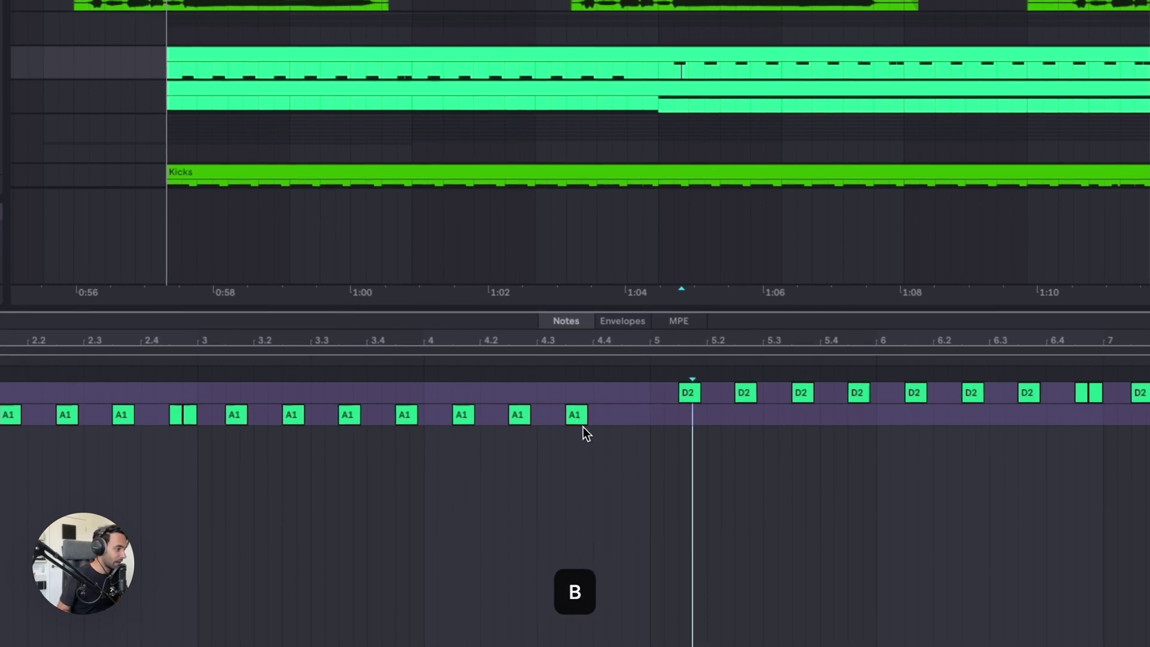
click(626, 414)
key(shift+Tab)
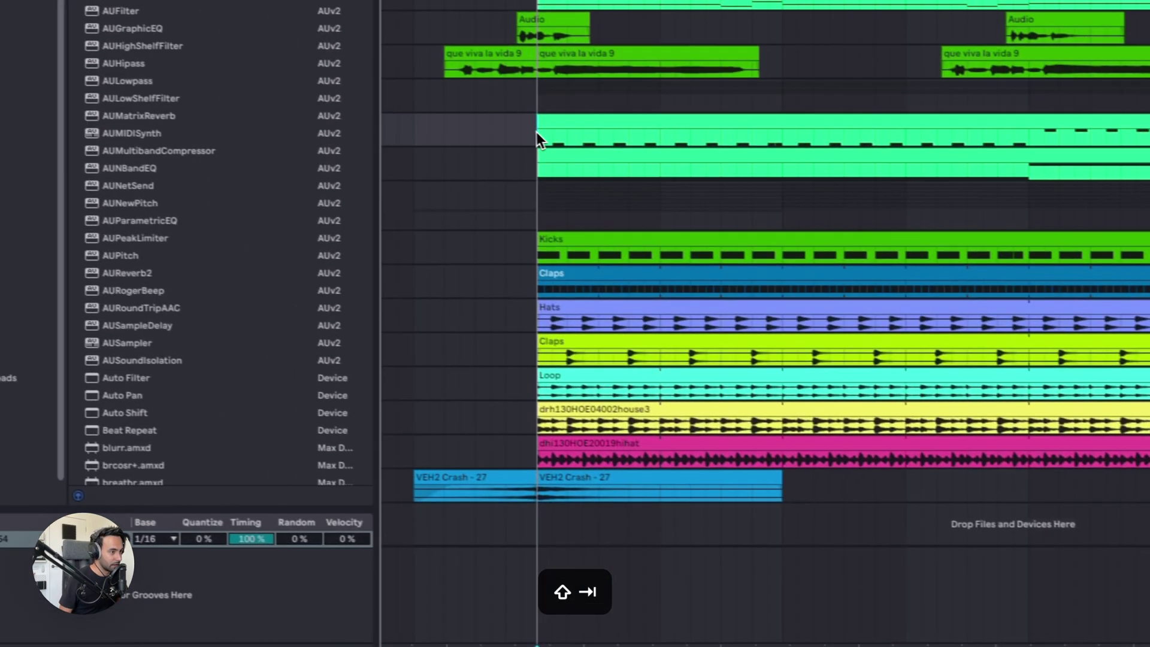
- Play the Bass track, look up the folder of its Hive preset BA Another Planet in the preset browser, and hide the plug-in window
key(space)
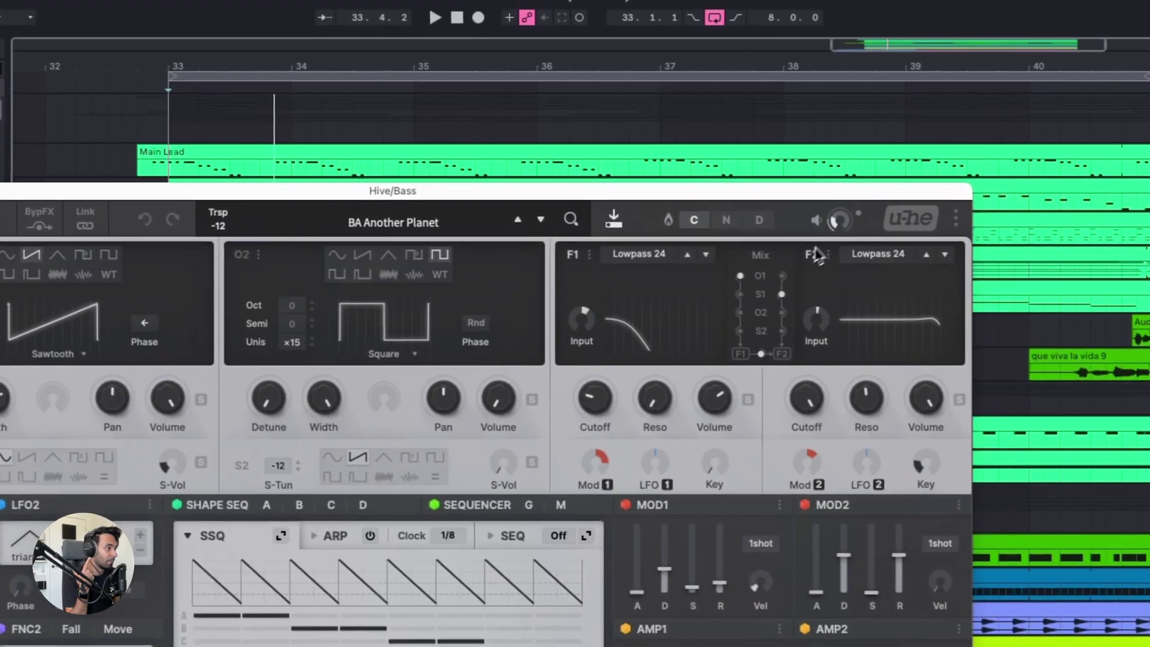
click(563, 220)
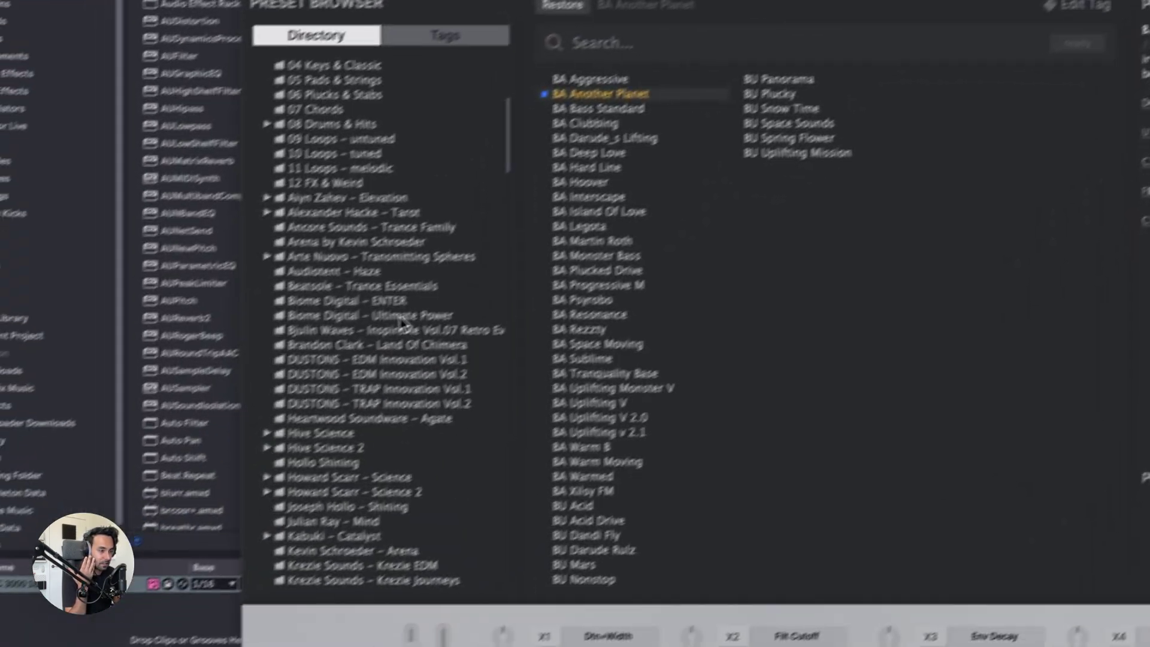
scroll(422, 298, down, 1)
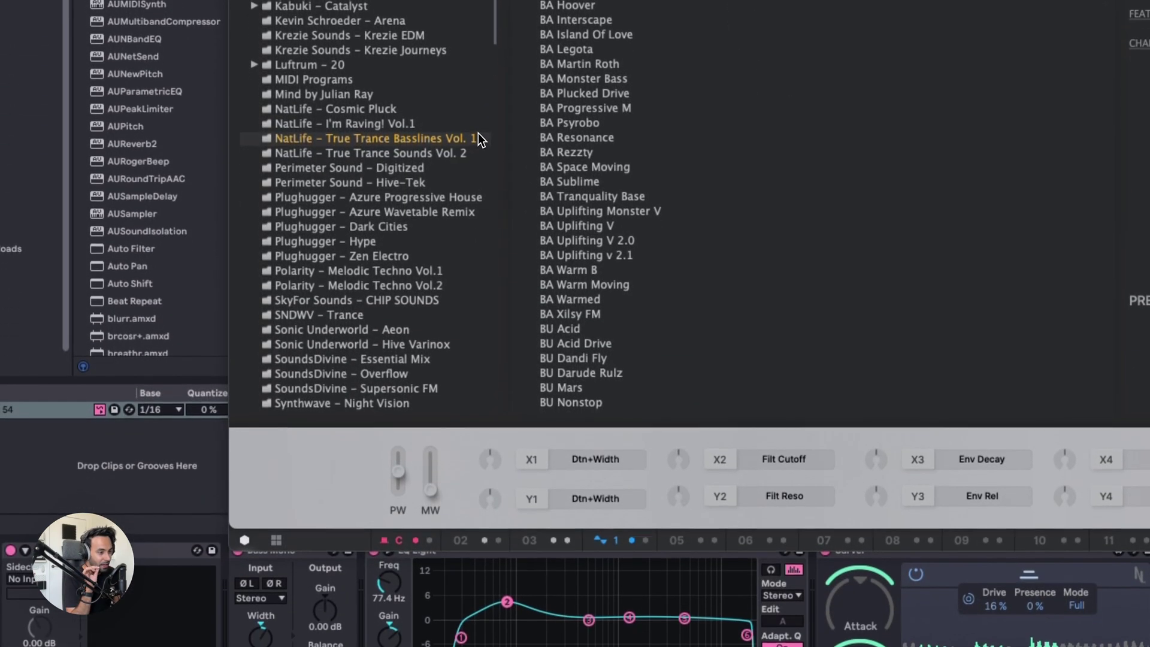
key(super+alt+p)
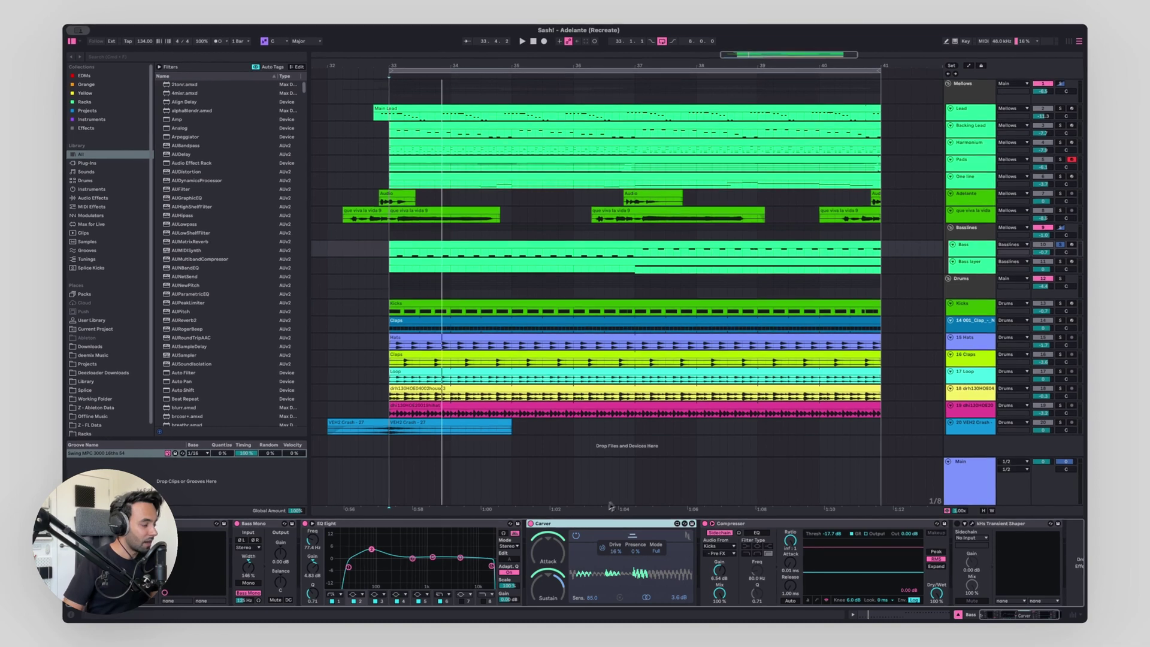
- Examine the Carver and the kick-sidechained Compressor in the Bass track's effect chain
click(643, 598)
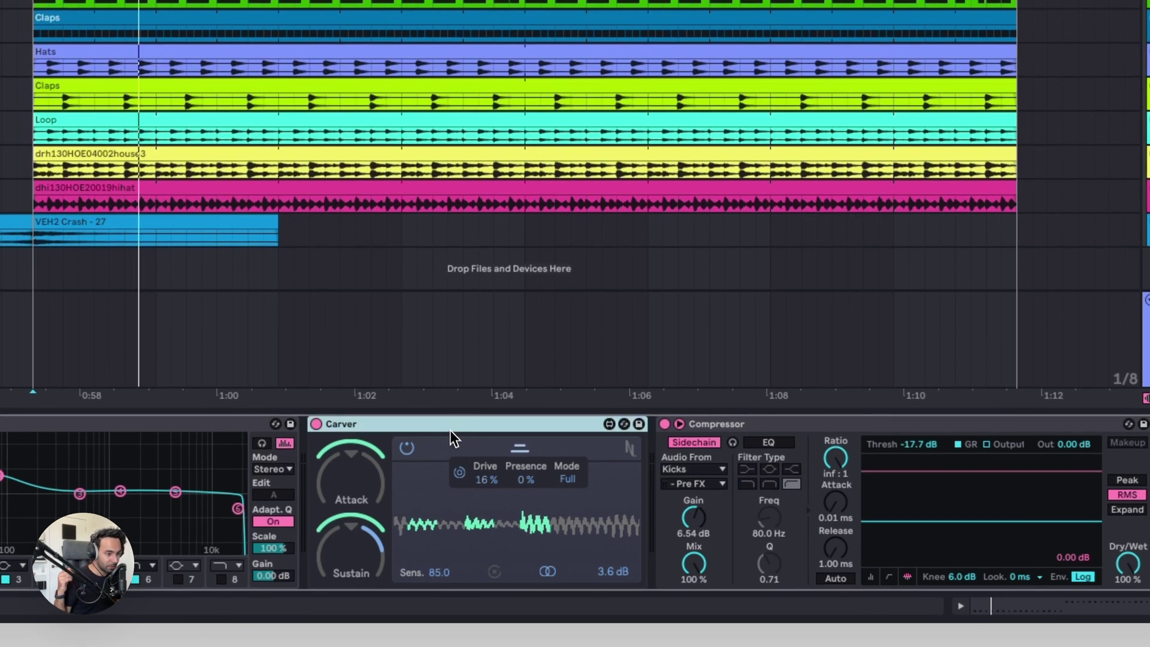
click(801, 426)
click(523, 424)
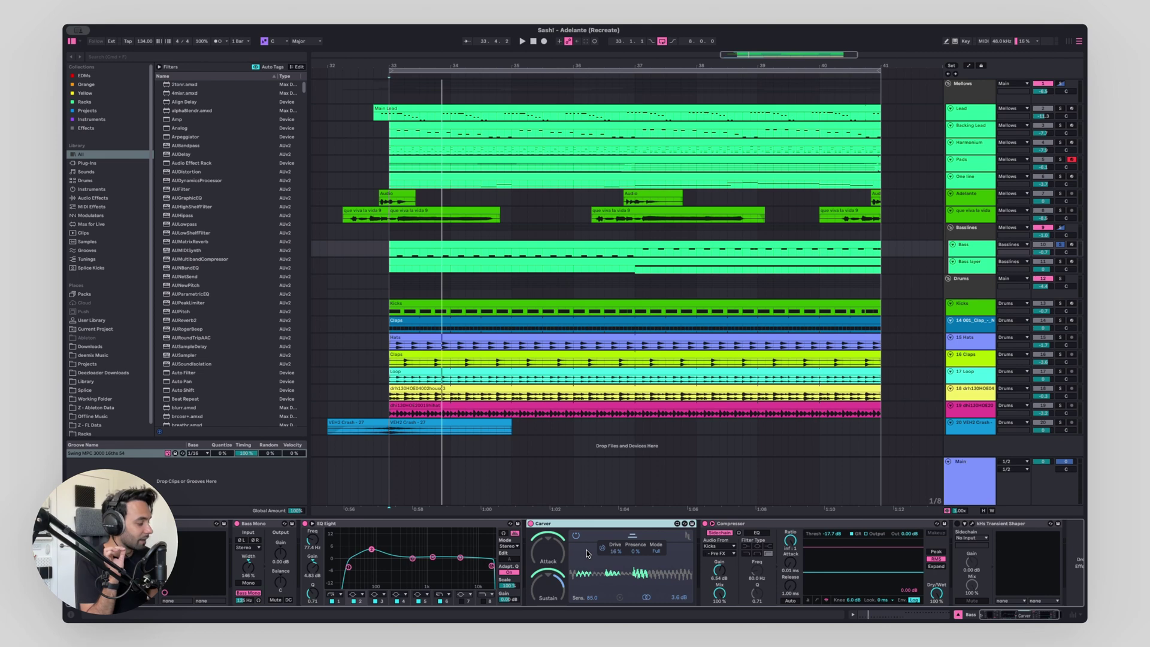
- Play the Bass track while switching kHs Transient Shaper on and off for comparison, leaving it off
key(space)
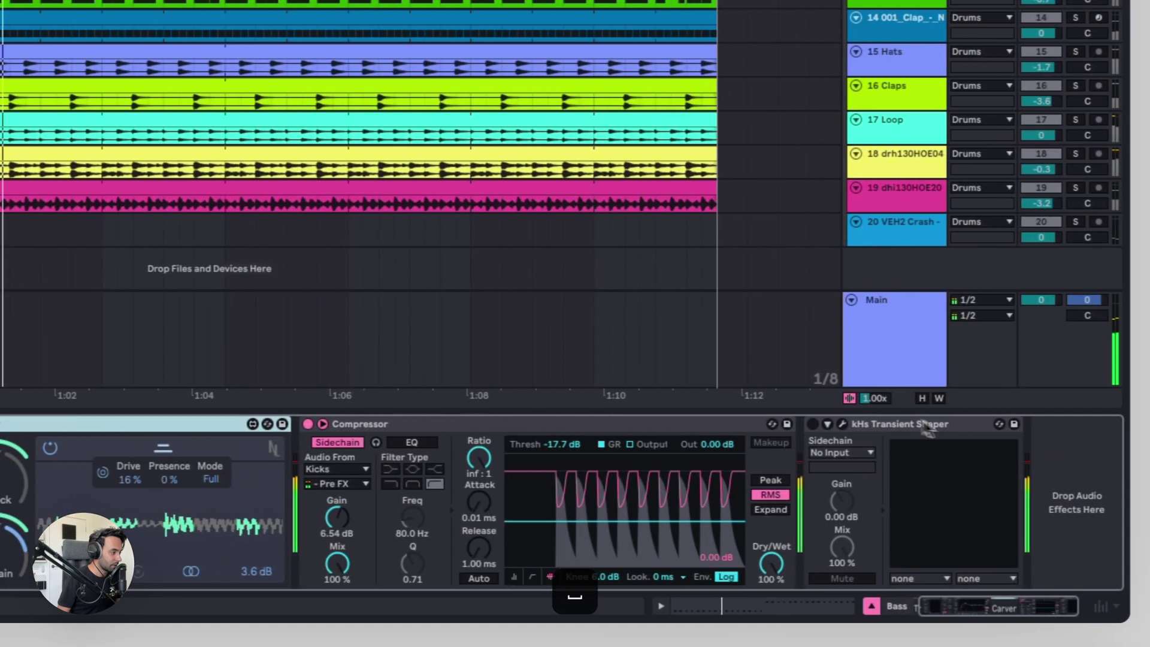
click(882, 419)
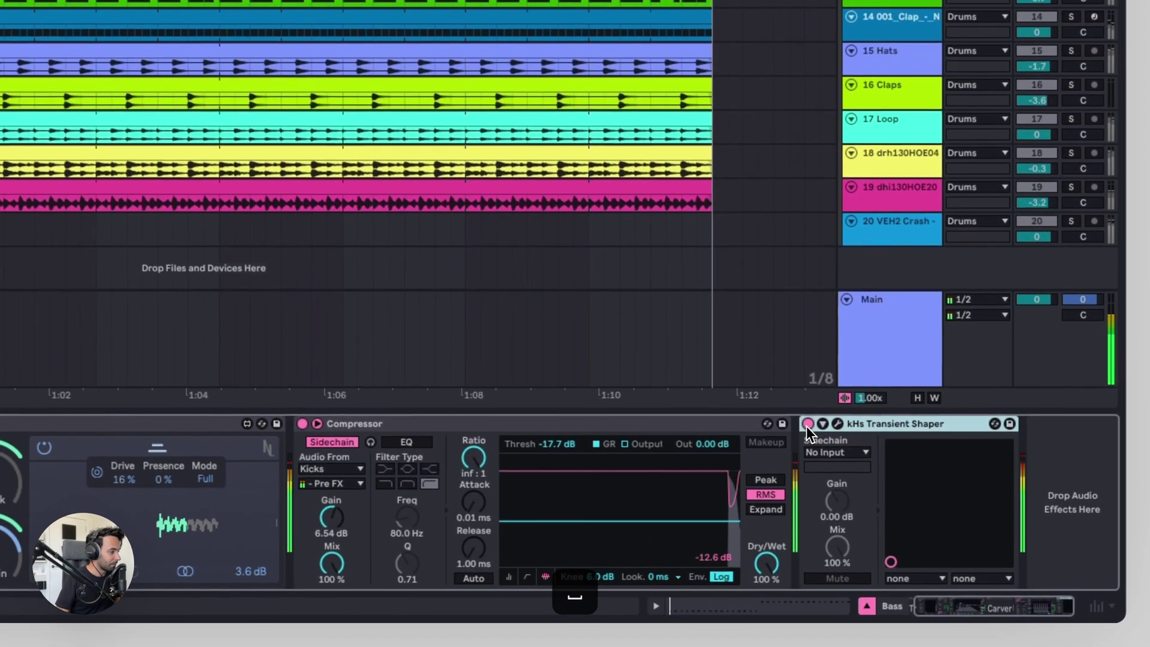
click(928, 524)
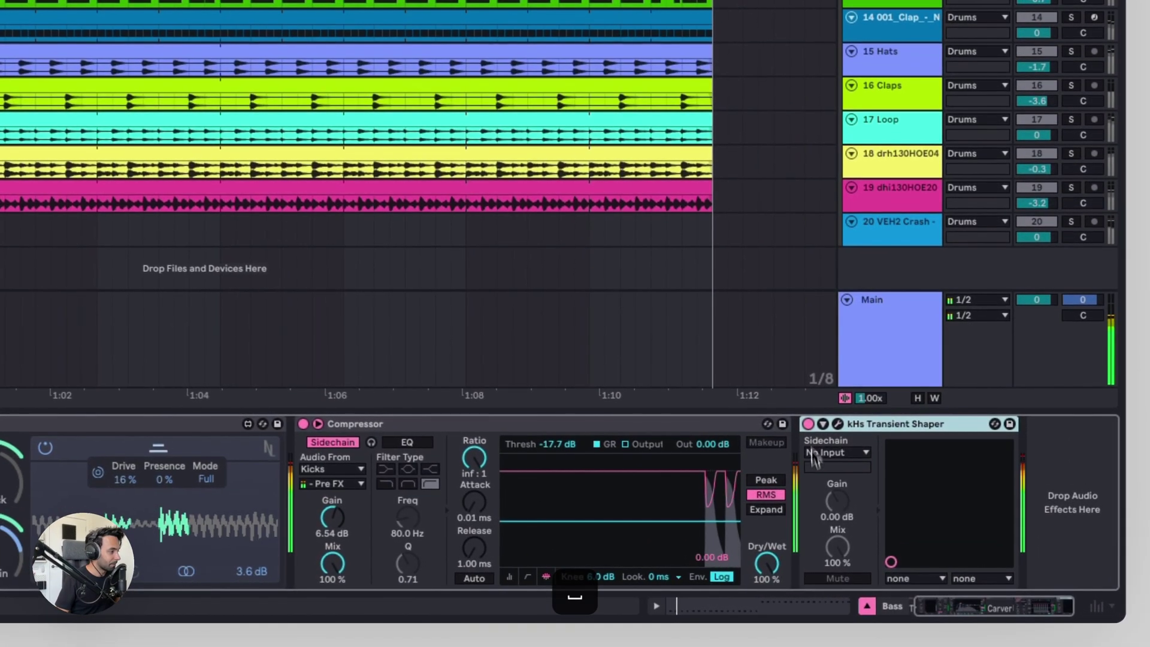
click(808, 425)
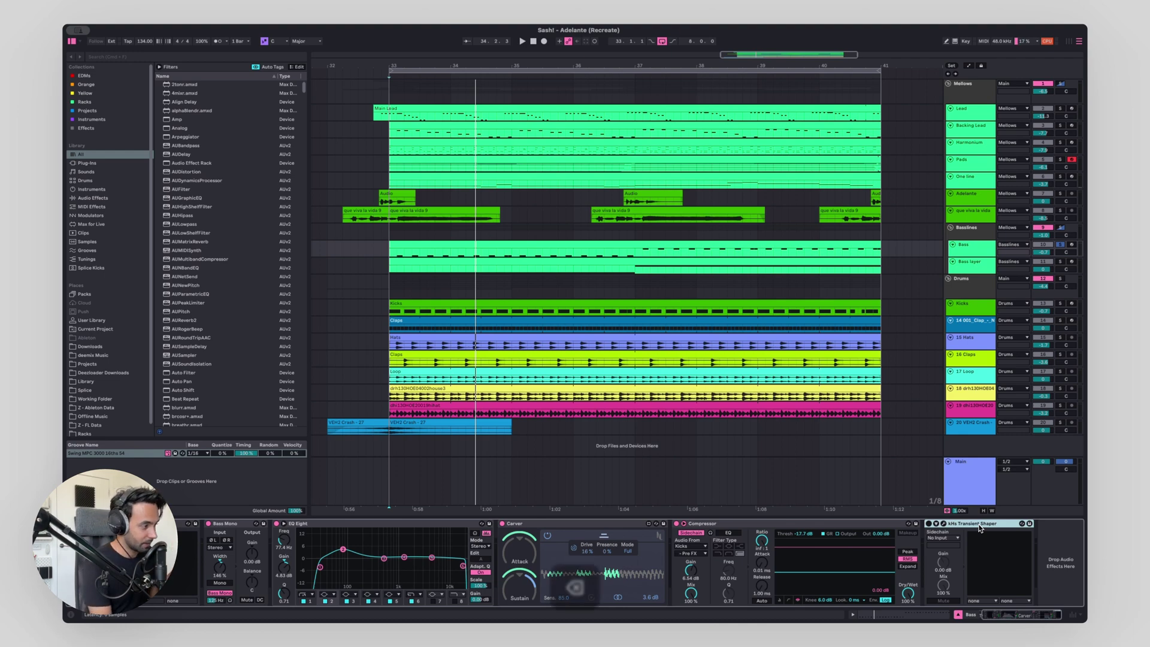
- Delete kHs Transient Shaper from the Bass track's effect chain and replay the bass from bar 33
key(BackSpace)
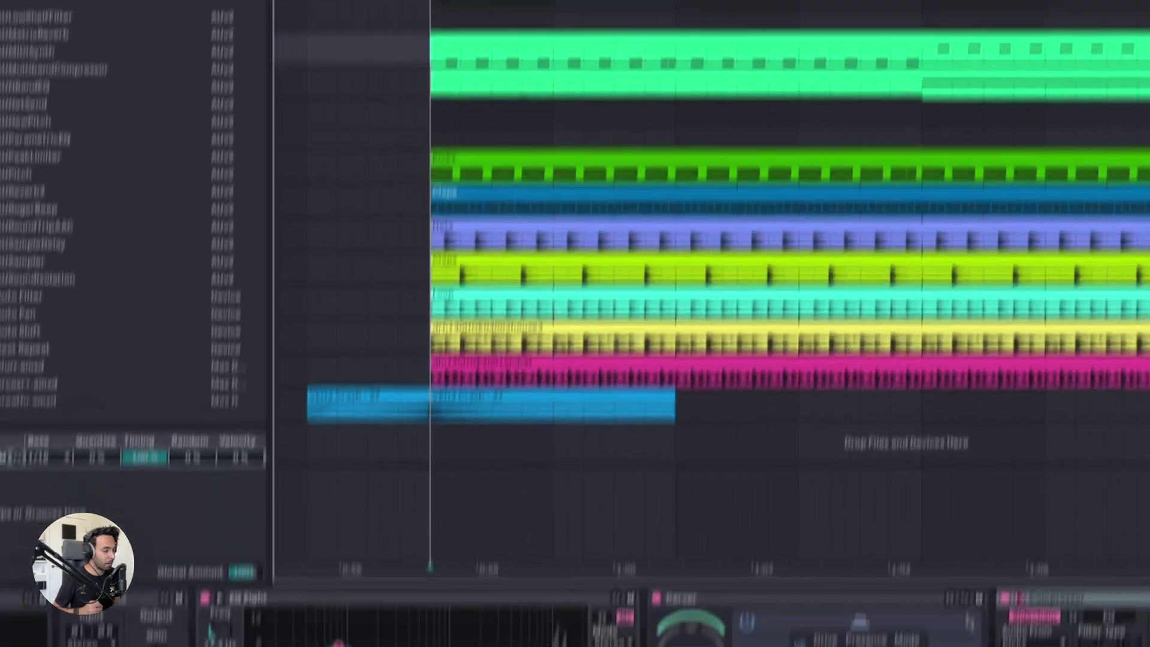
key(space)
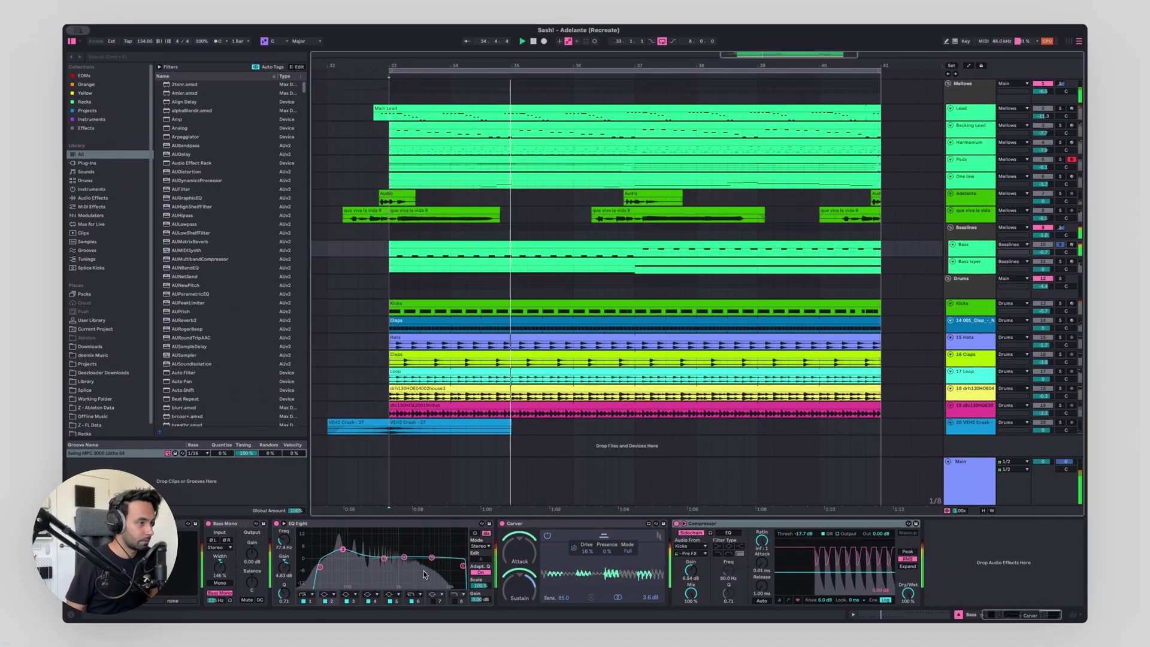
key(space)
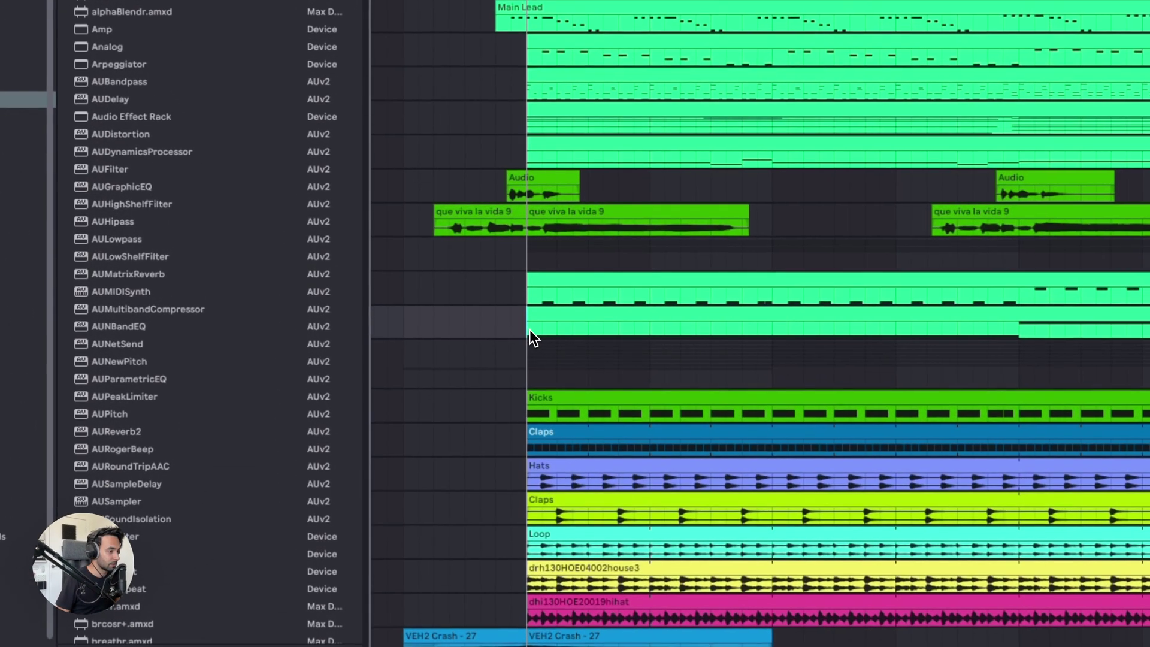
- Solo the Bass layer track and play it from bar 33
key(s)
key(space)
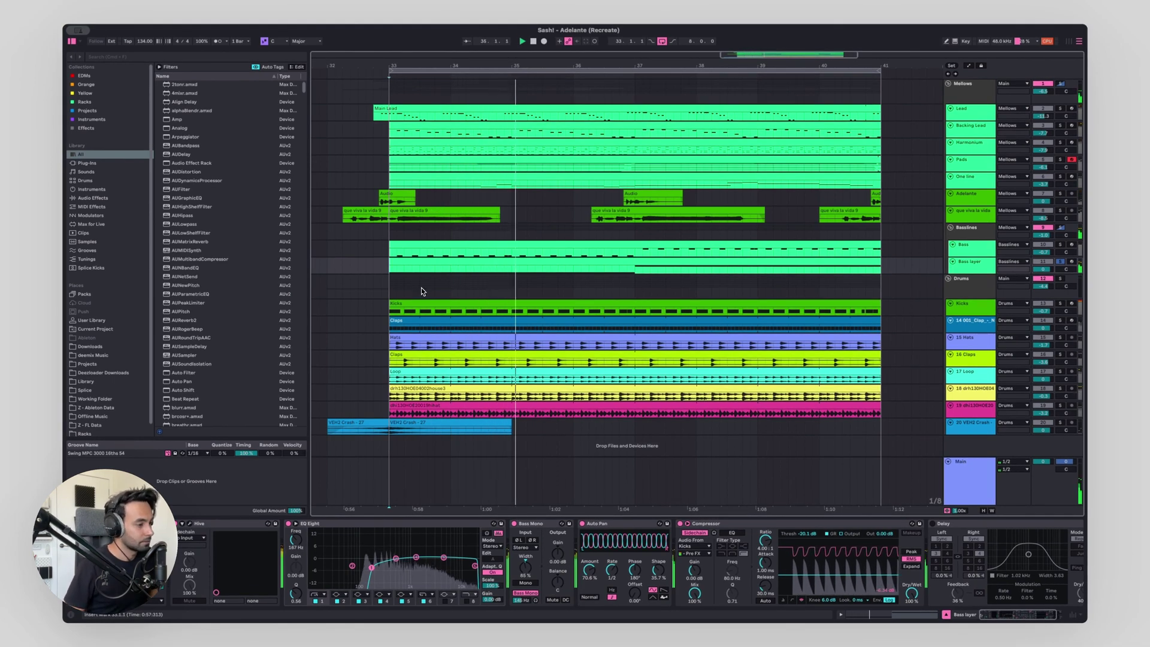
key(space)
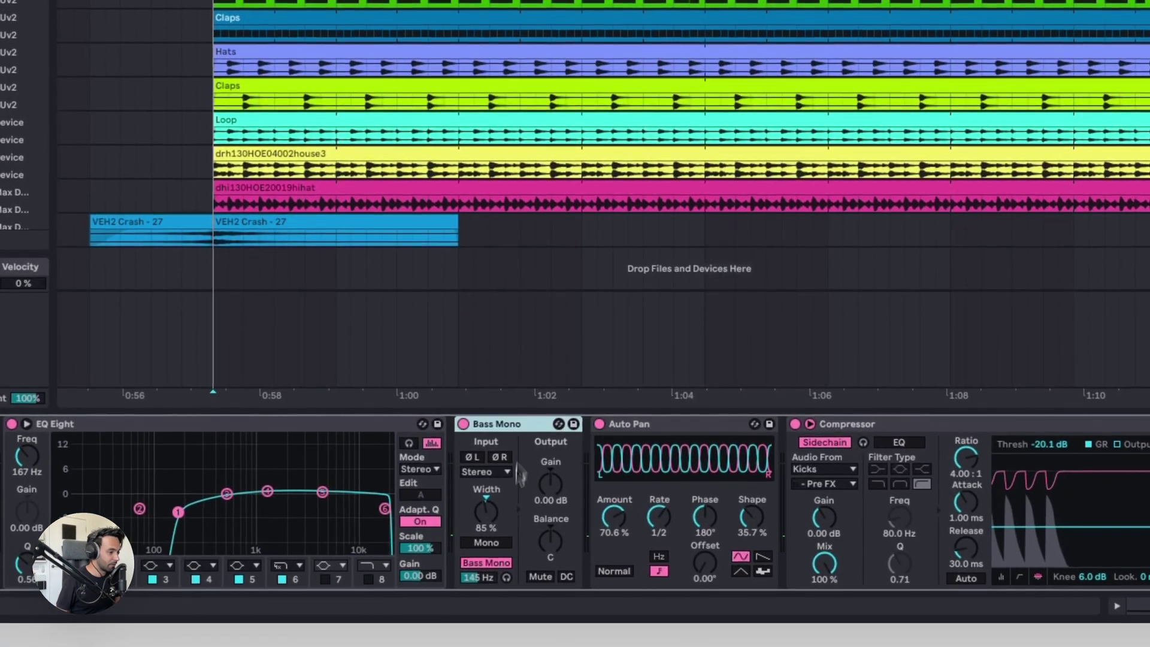
- Audition the Bass layer with Auto Pan bypassed and reactivated for comparison
click(655, 425)
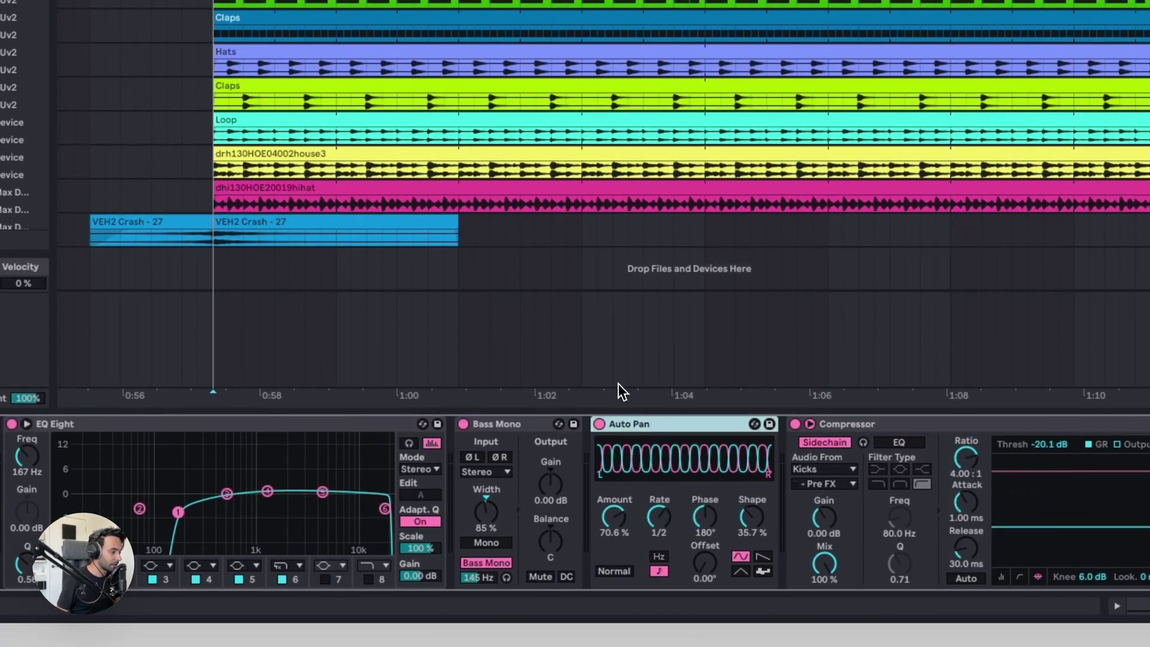
key(space)
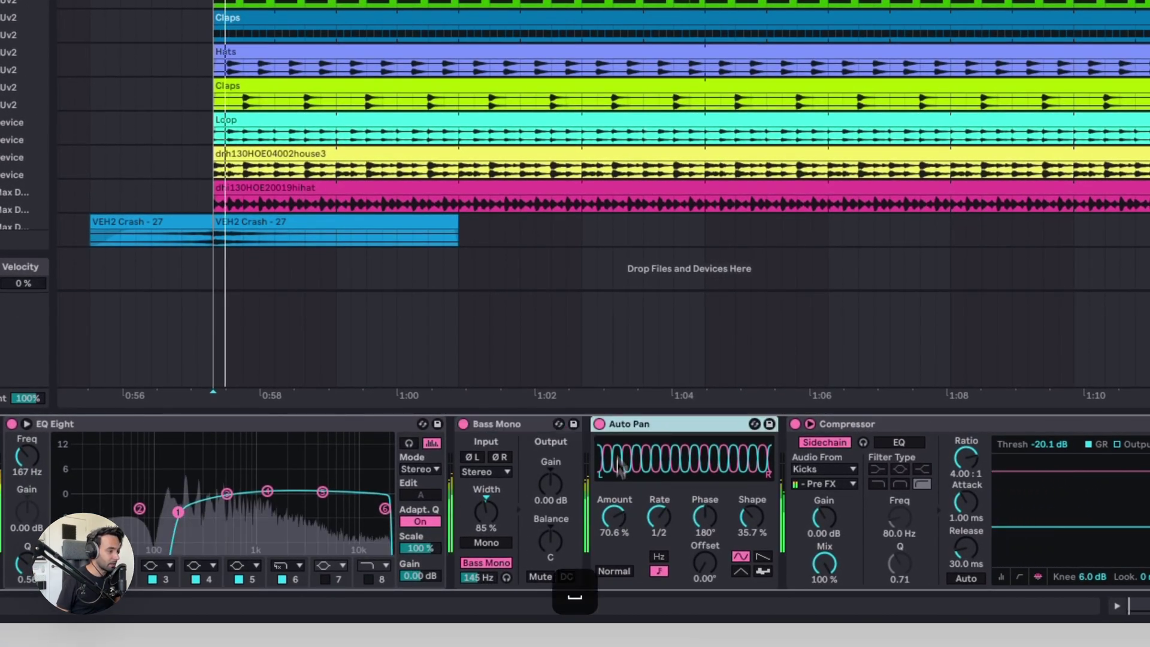
click(600, 424)
click(599, 424)
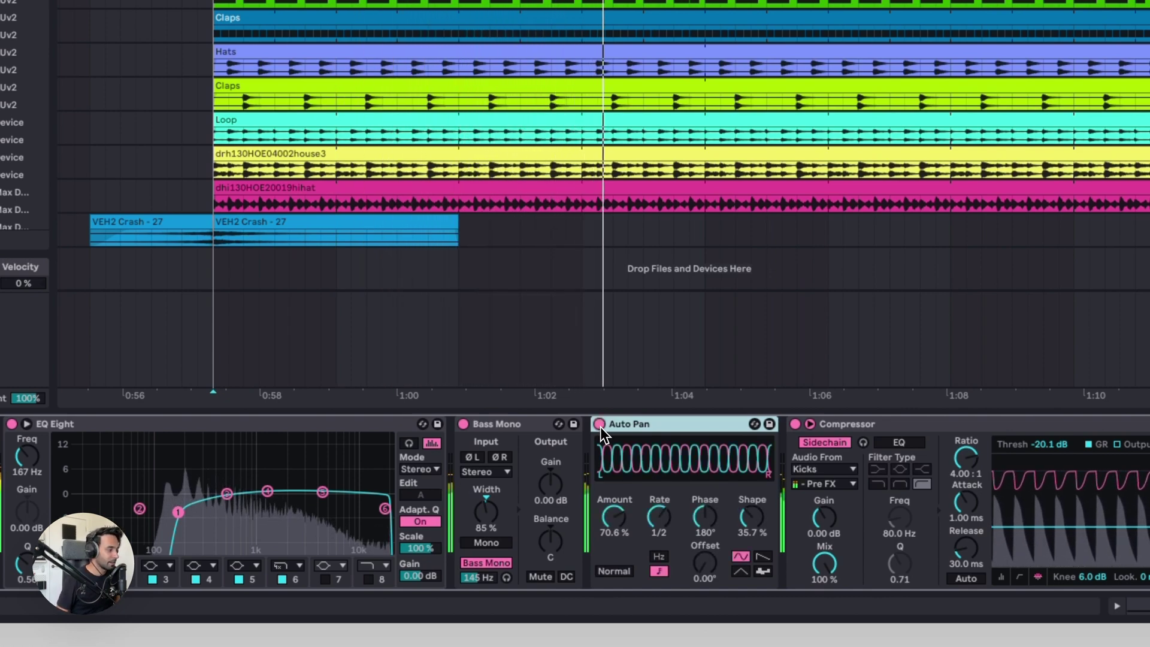
key(space)
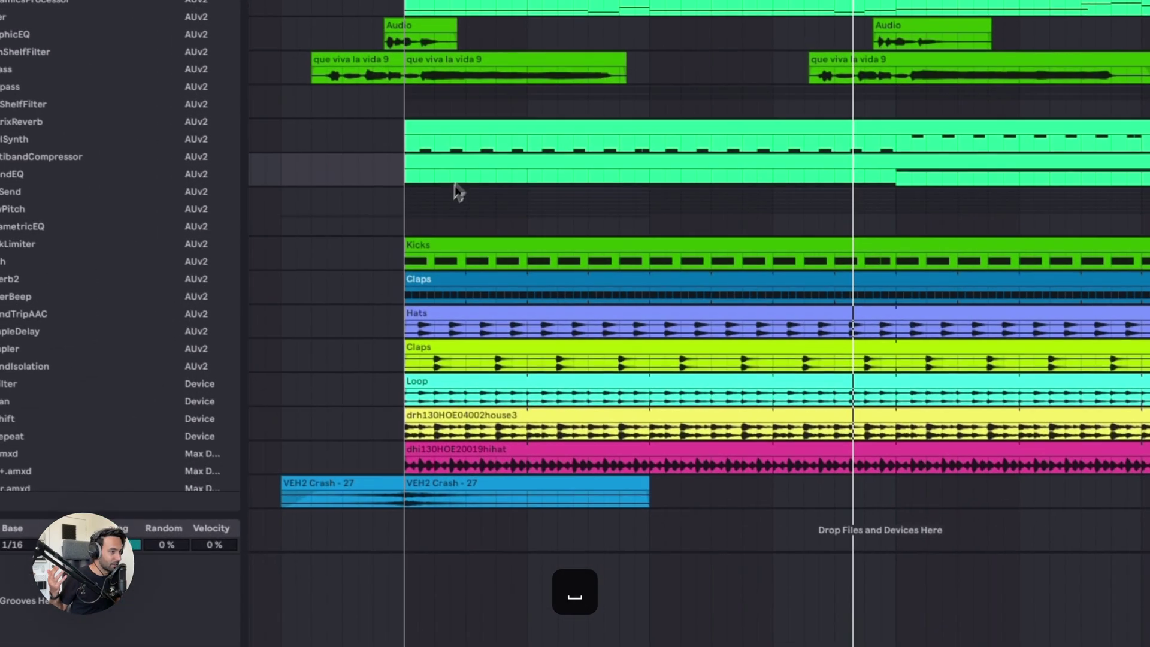
- Solo the Drums group and play all drum layers together from bar 33
scroll(473, 226, left, 3)
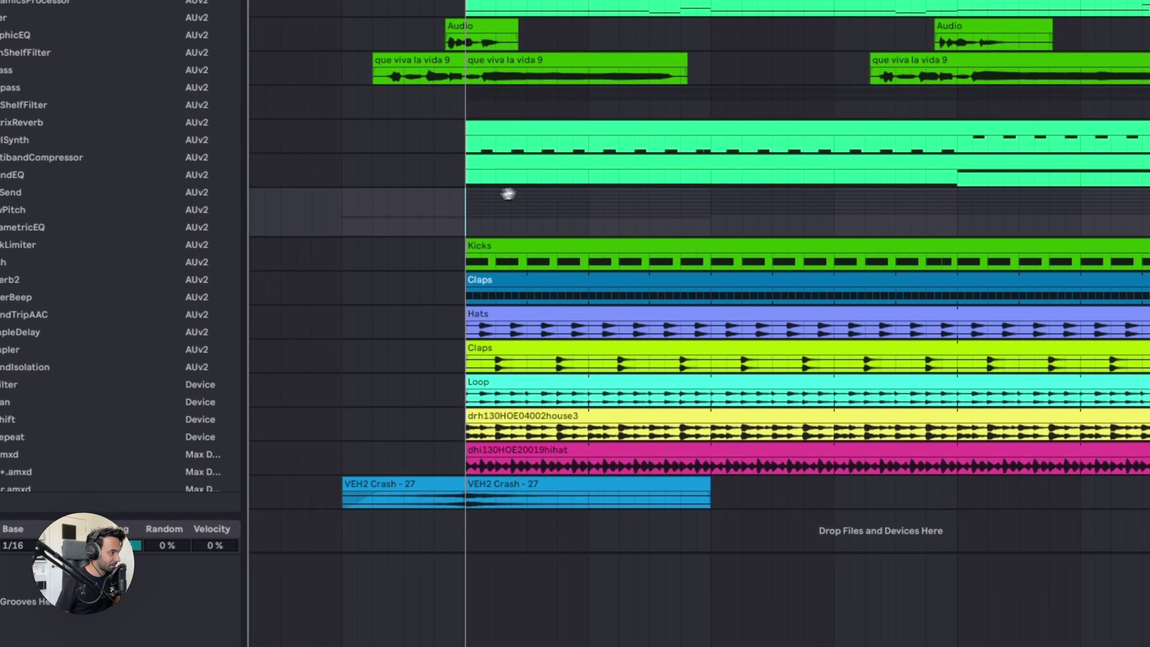
key(s)
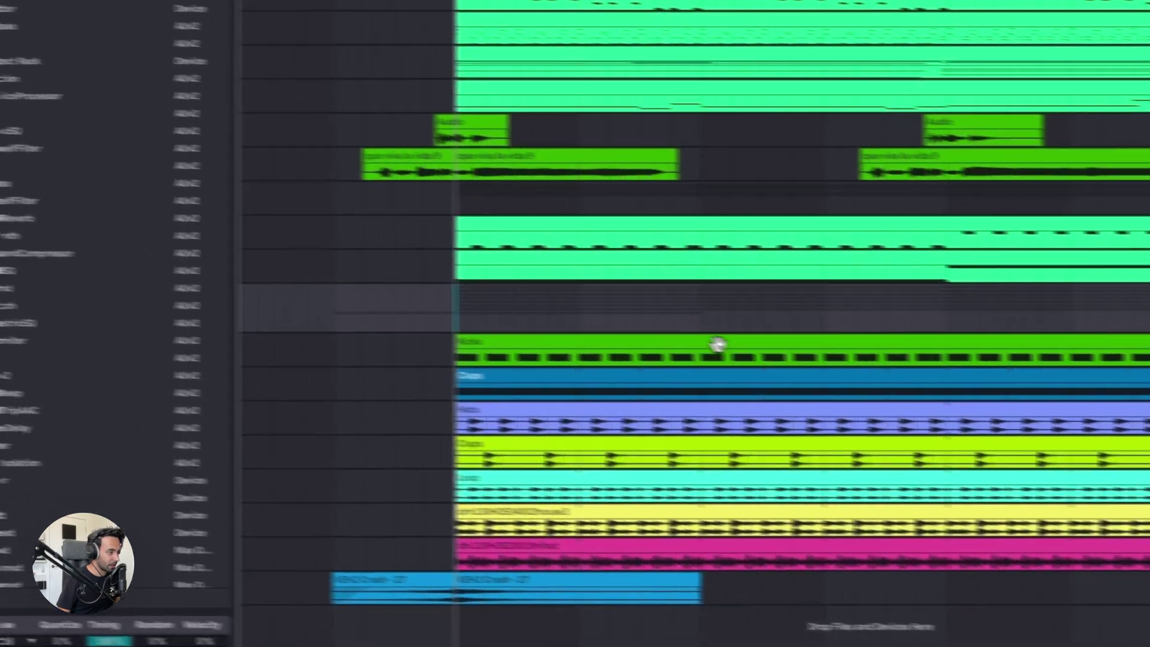
key(space)
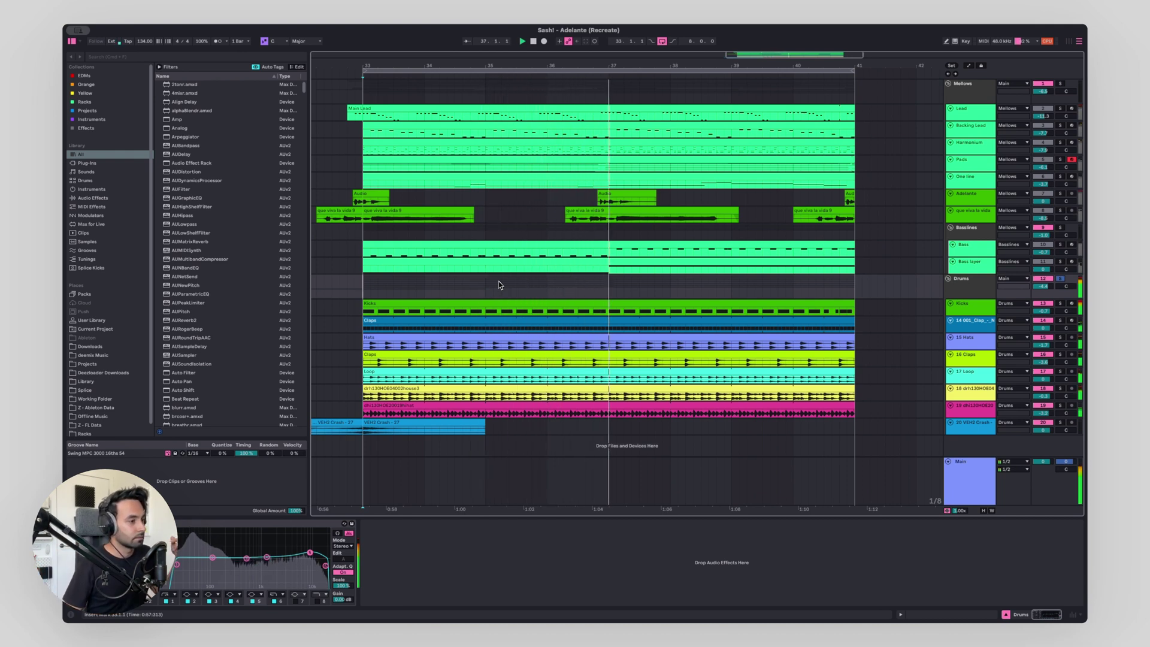
key(space)
- Solo the Kicks track and play it from bar 33 while examining its effect chain
click(373, 310)
key(s)
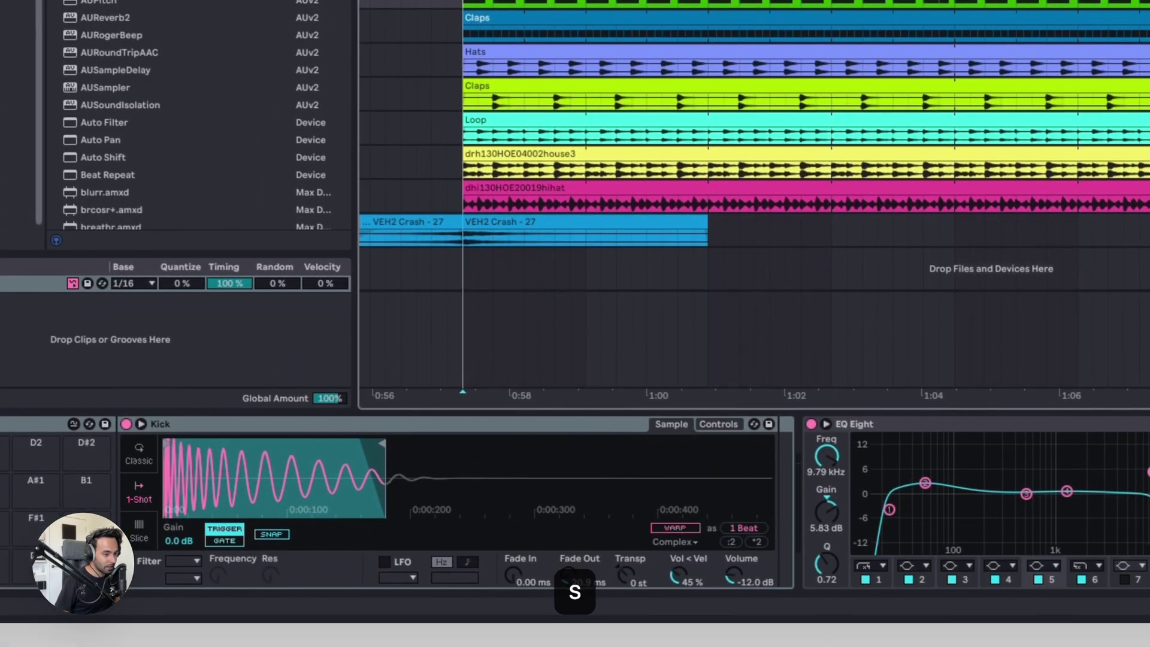
key(space)
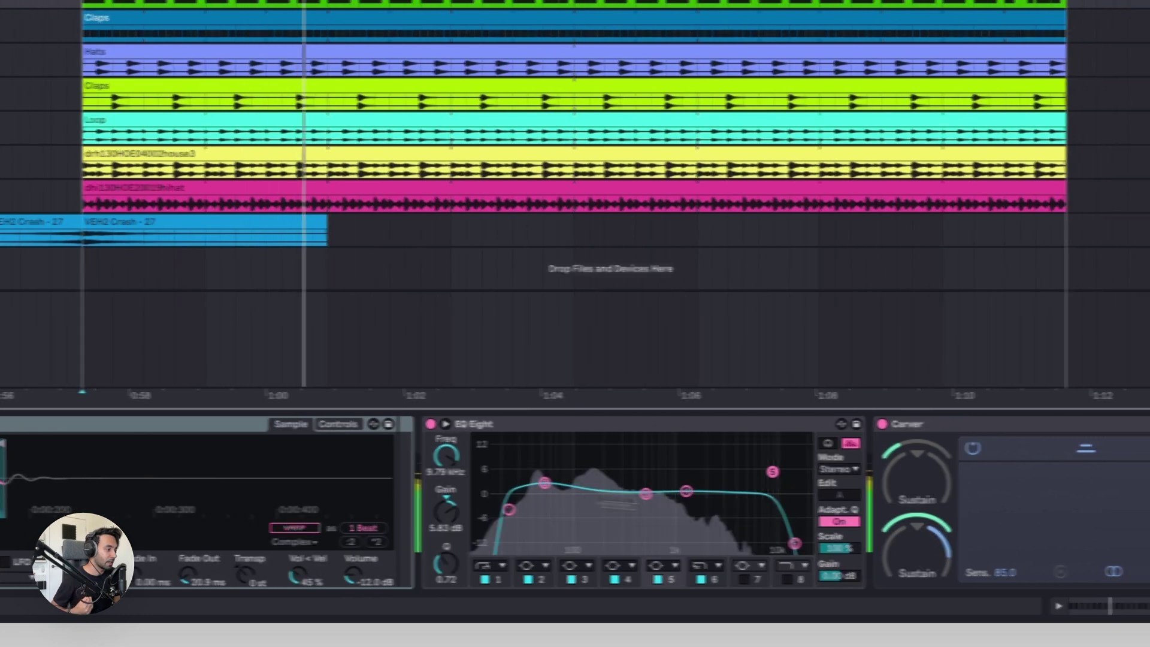
scroll(617, 505, right, 4)
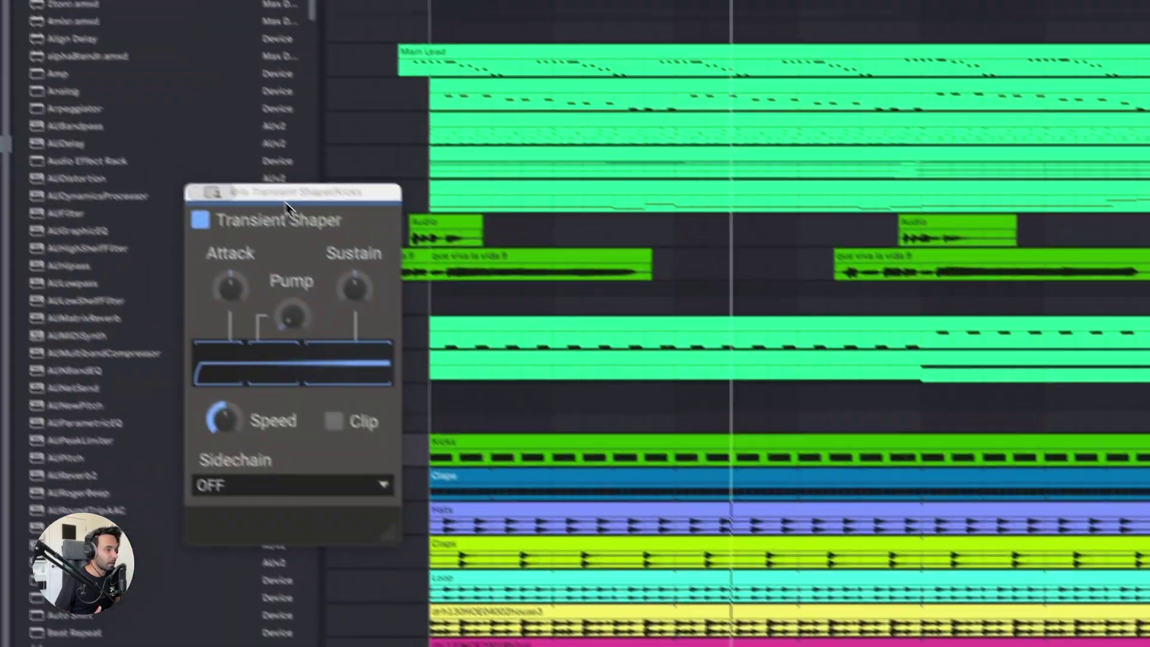
- Compare the kick with kHs Transient Shaper bypassed and active, and delete that device from the Kicks track's effect chain
drag(288, 192, 688, 277)
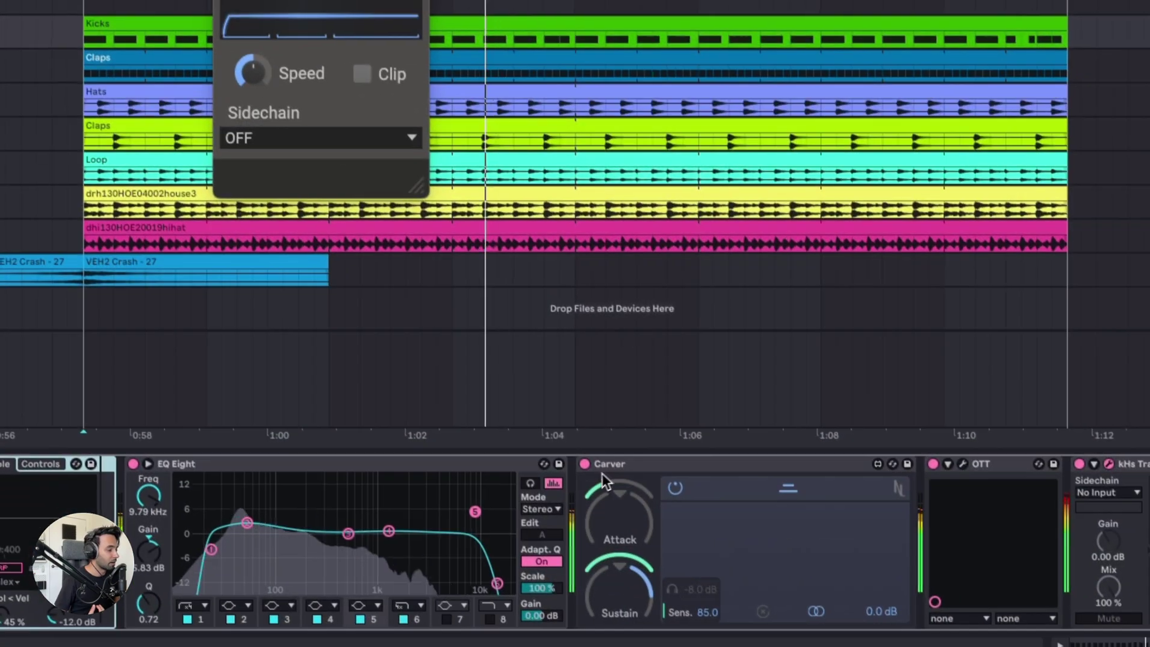
click(621, 466)
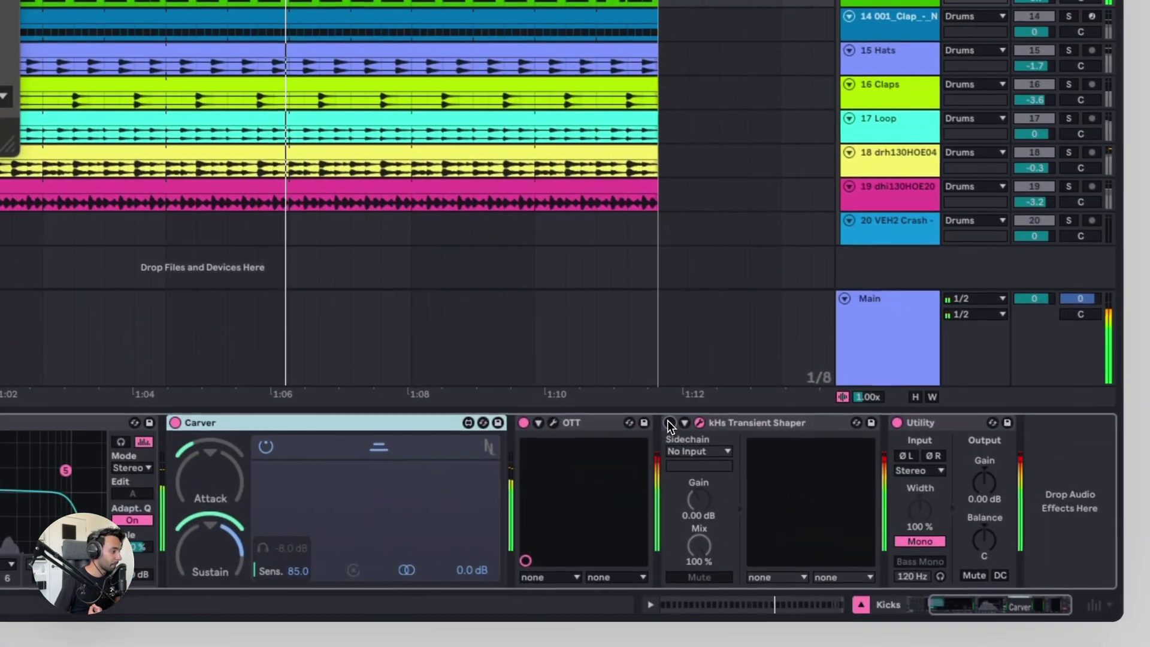
click(671, 425)
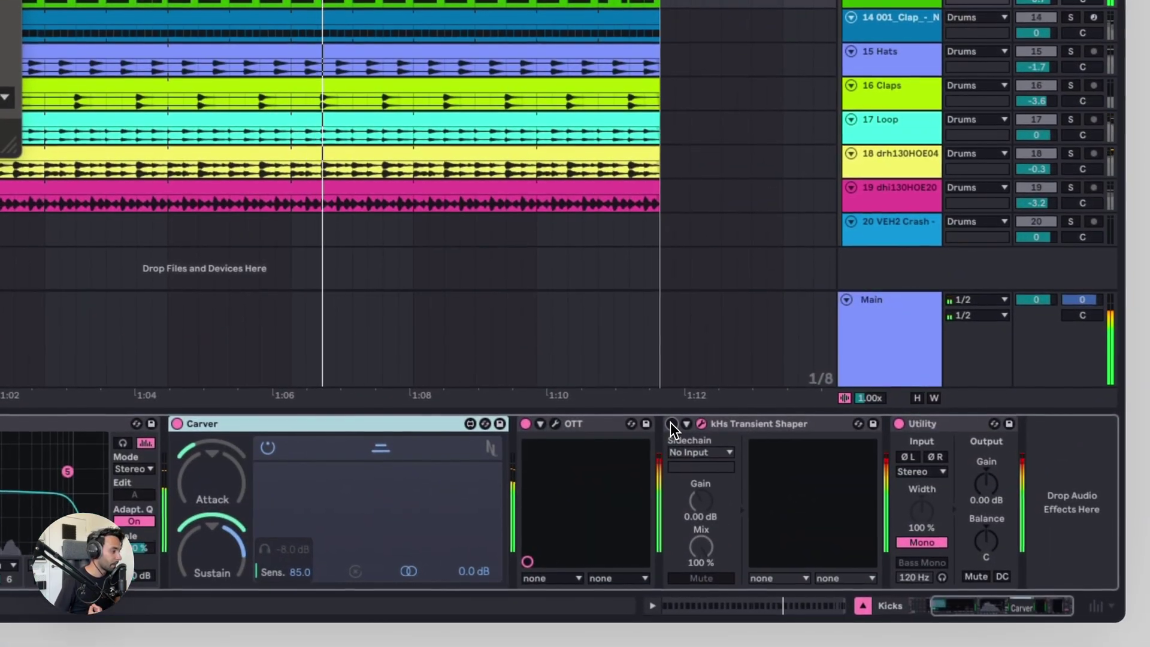
click(701, 424)
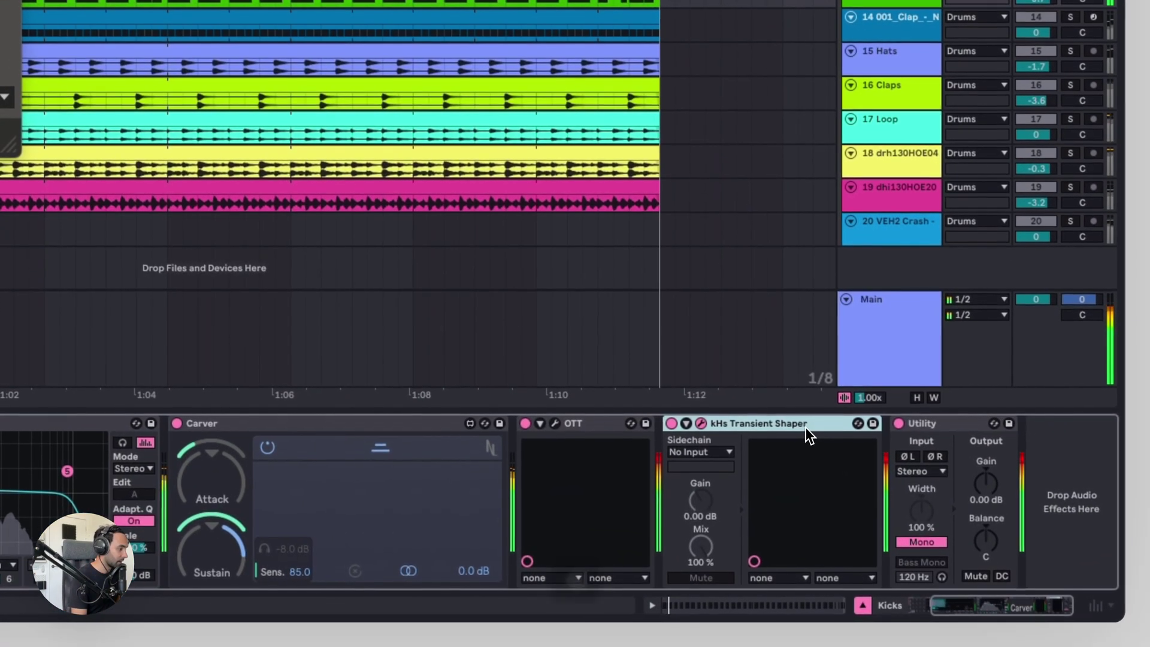
key(BackSpace)
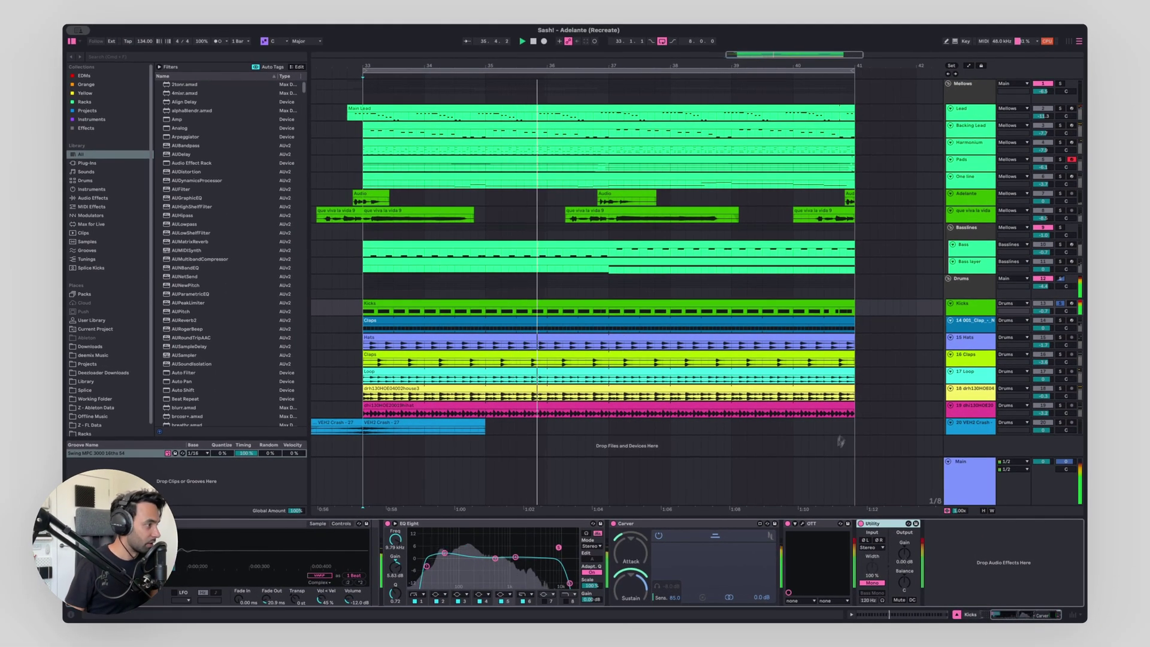
key(space)
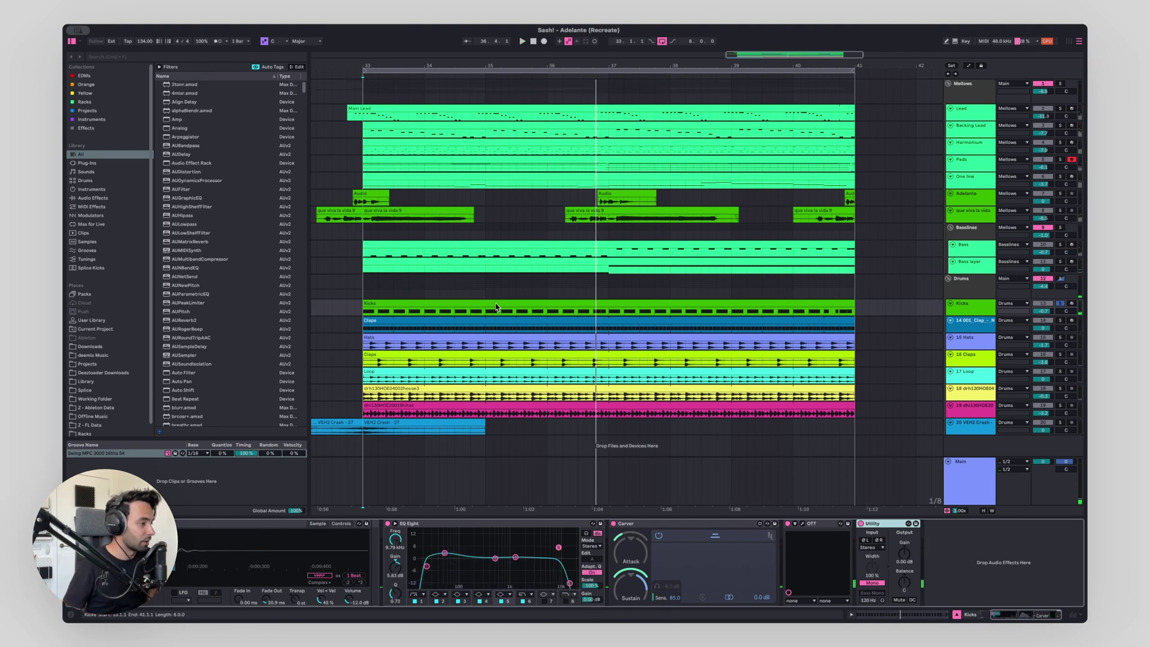
- Solo the 14 001_Clap track and play its Claps clip from bar 33
click(359, 328)
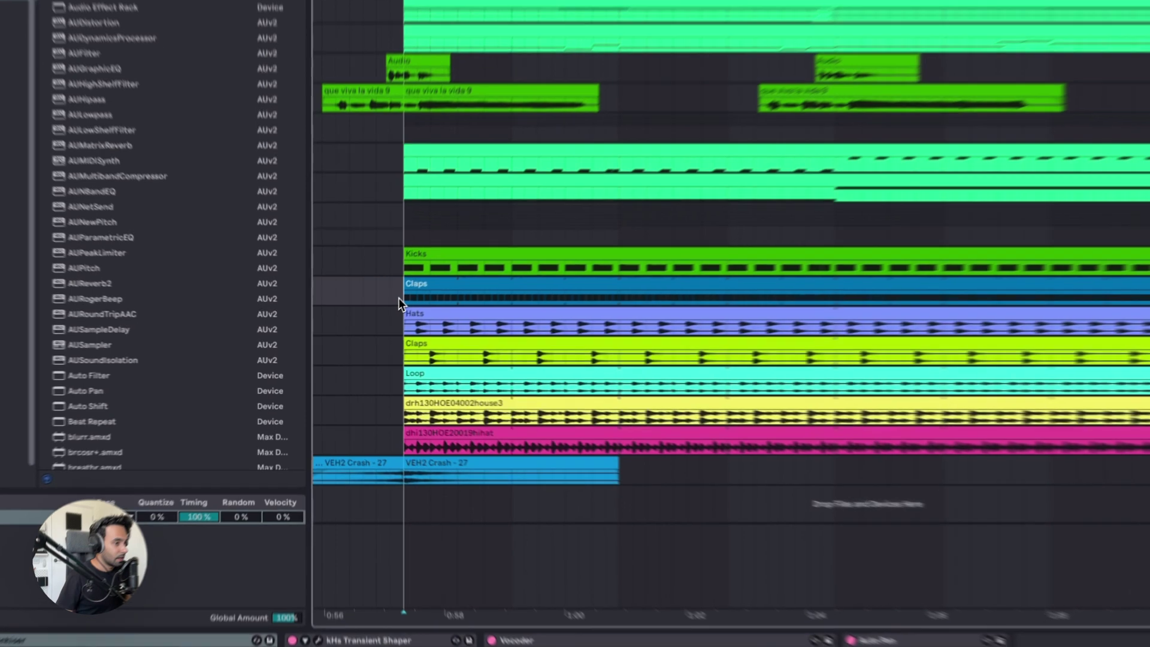
key(s)
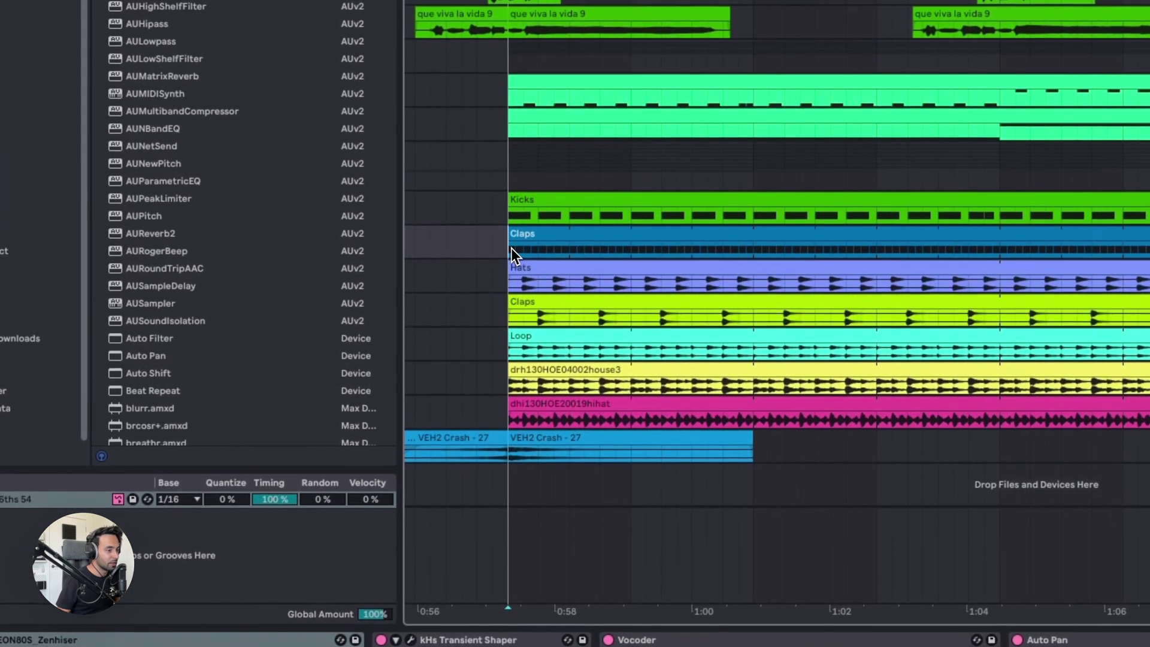
key(space)
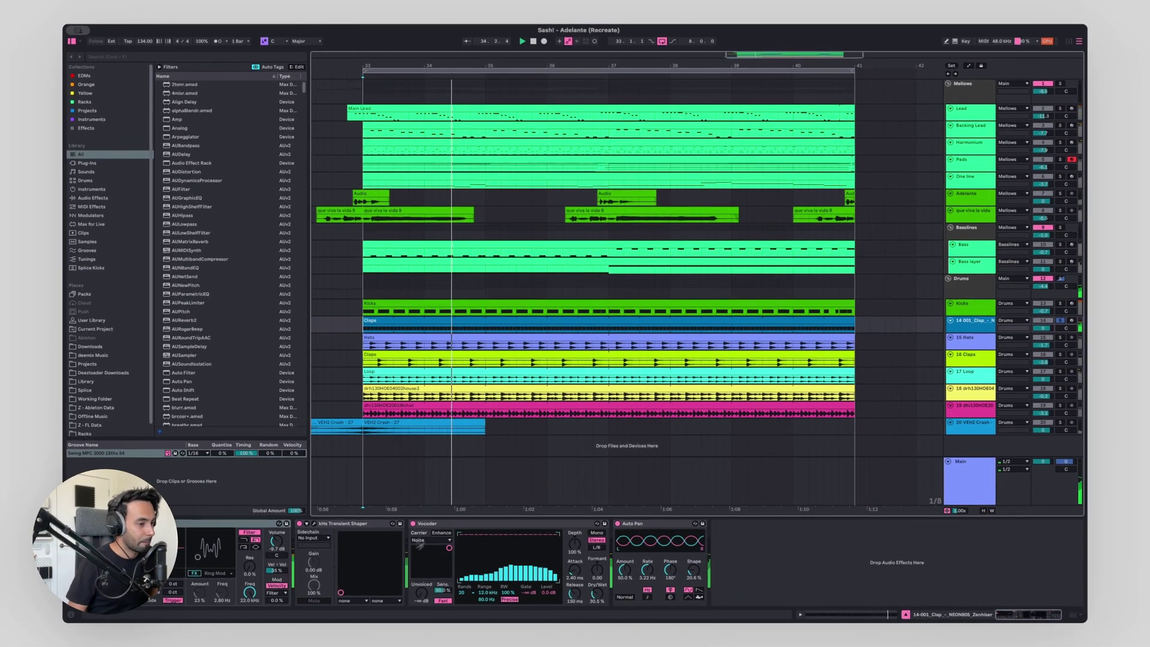
key(space)
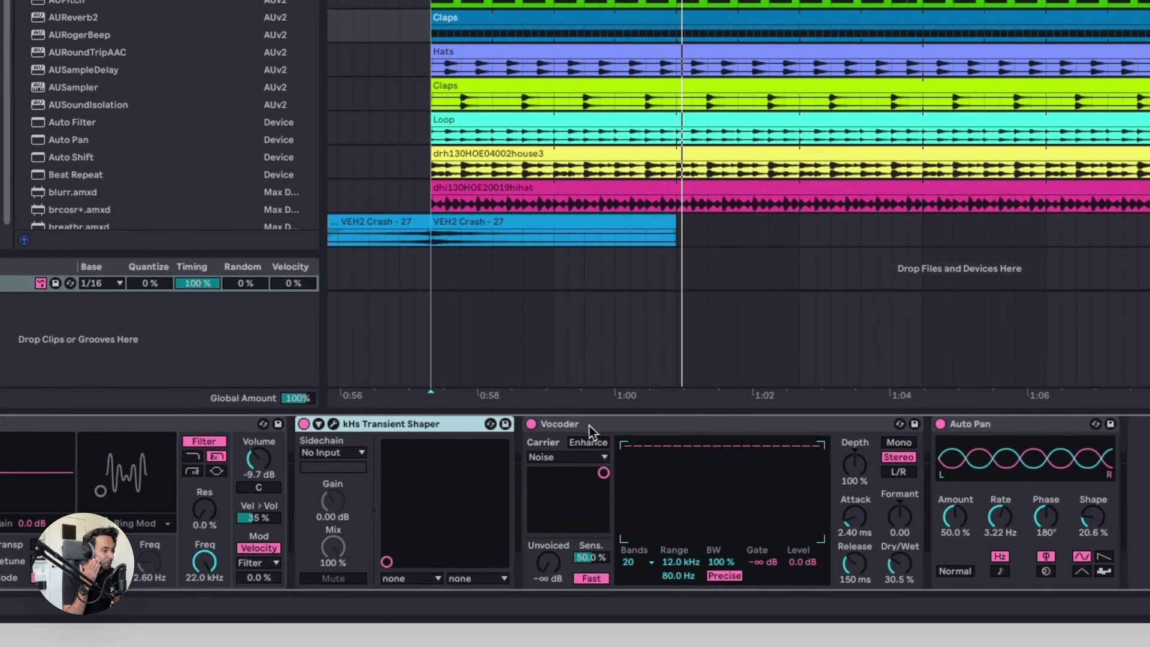
- Audition the 14 001_Clap track with Vocoder bypassed and reactivated for comparison
click(582, 428)
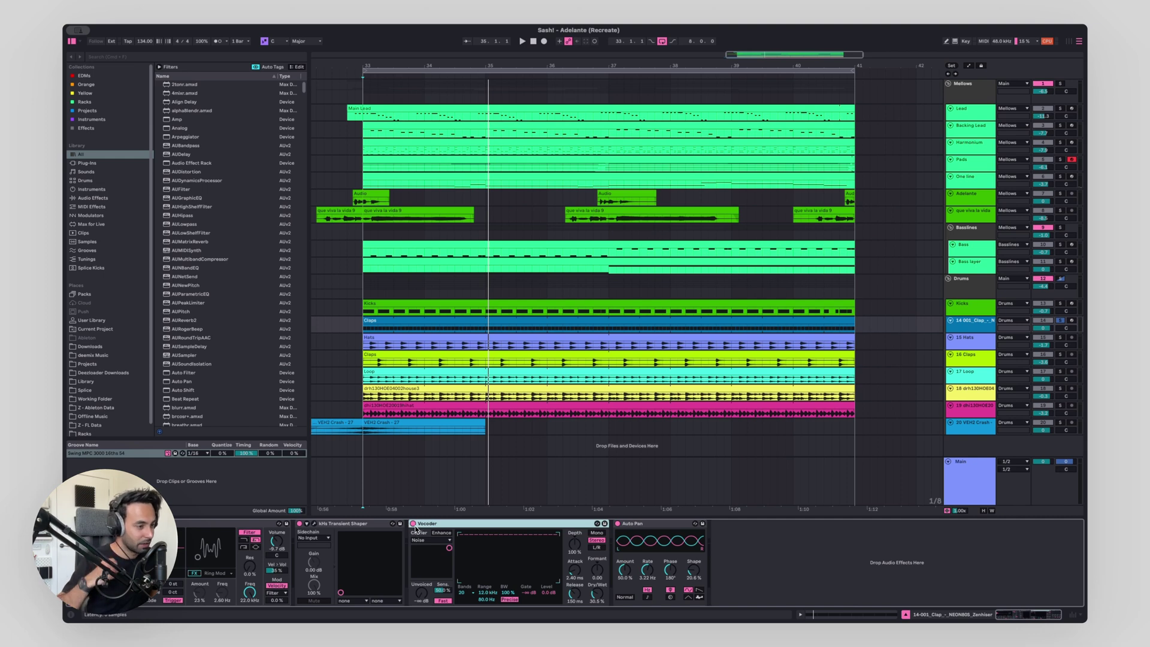
key(space)
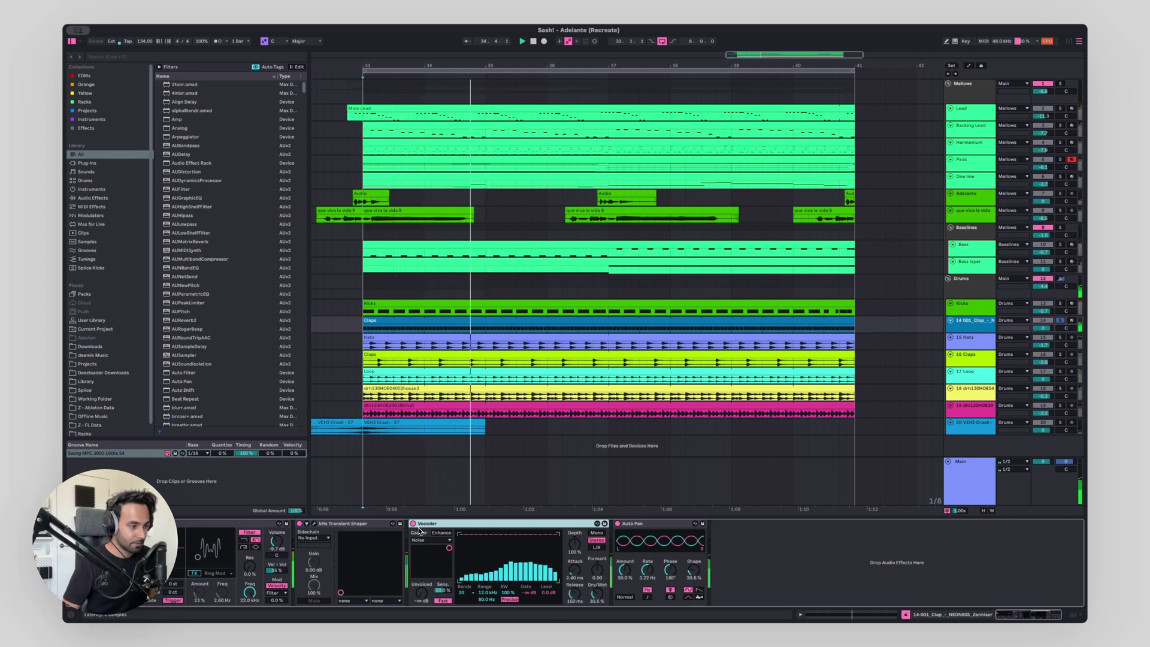
key(space)
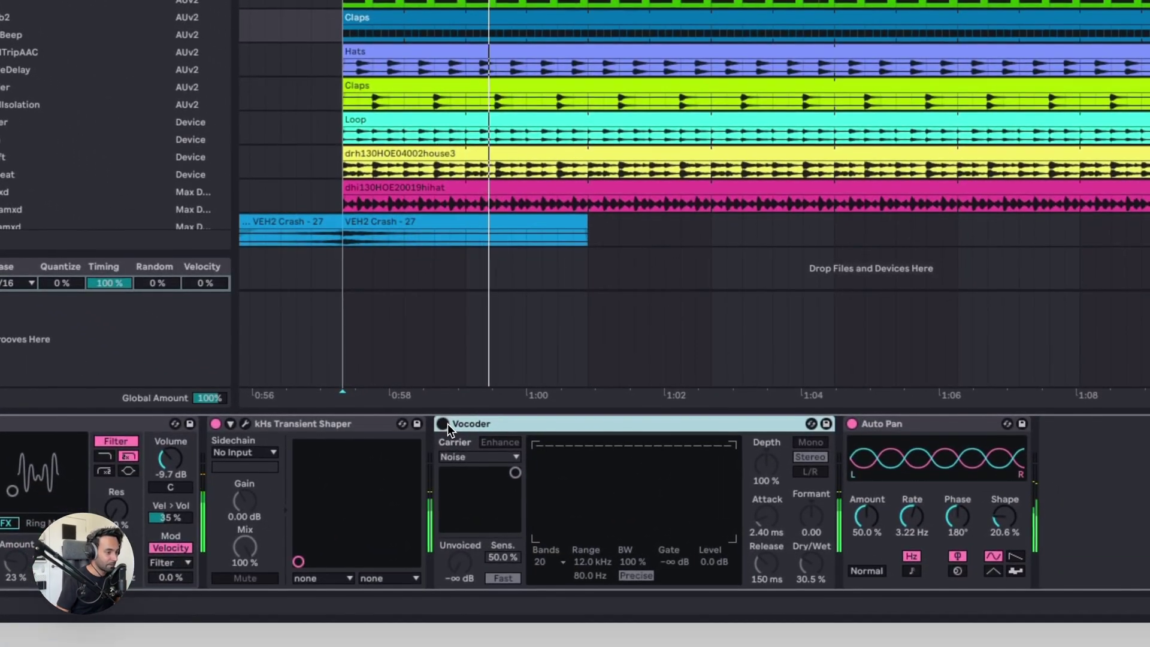
click(446, 424)
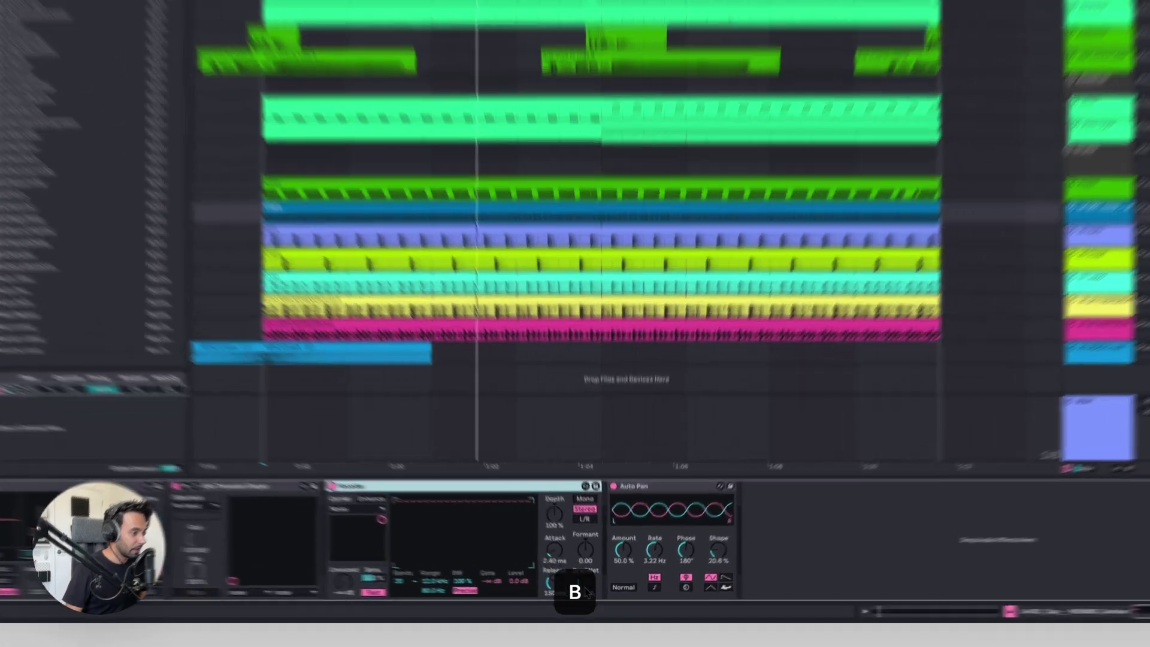
- Audition the 14 001_Clap track with Vocoder's Dry/Wet at 100 % and compare it with the original mix amount
key(space)
key(space)
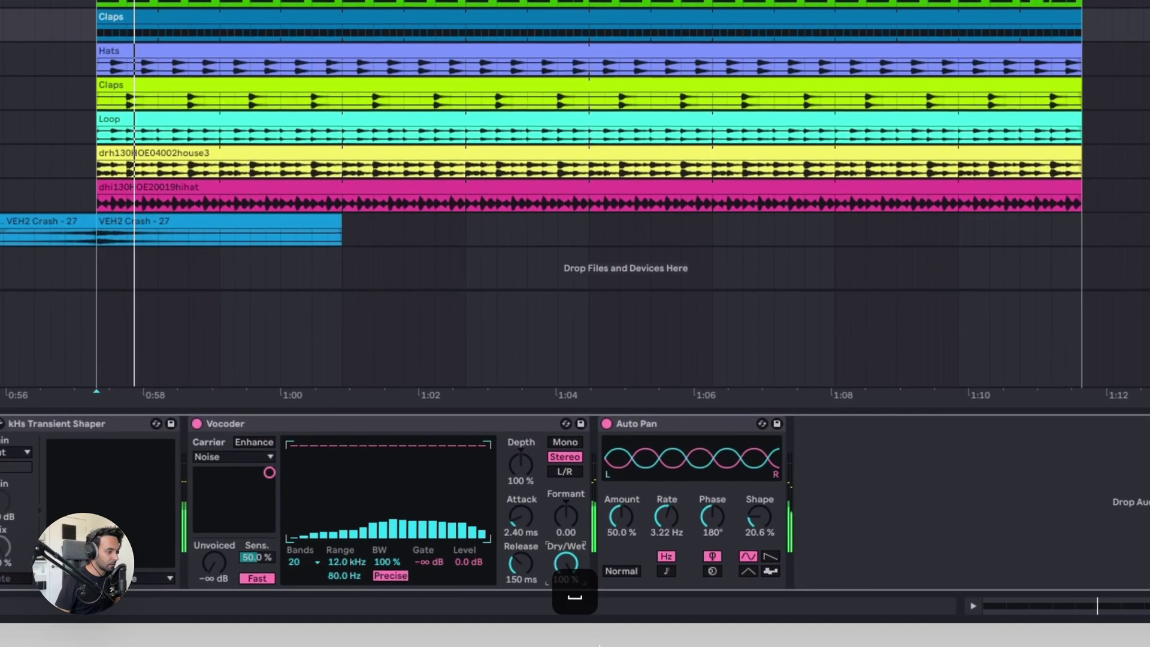
key(space)
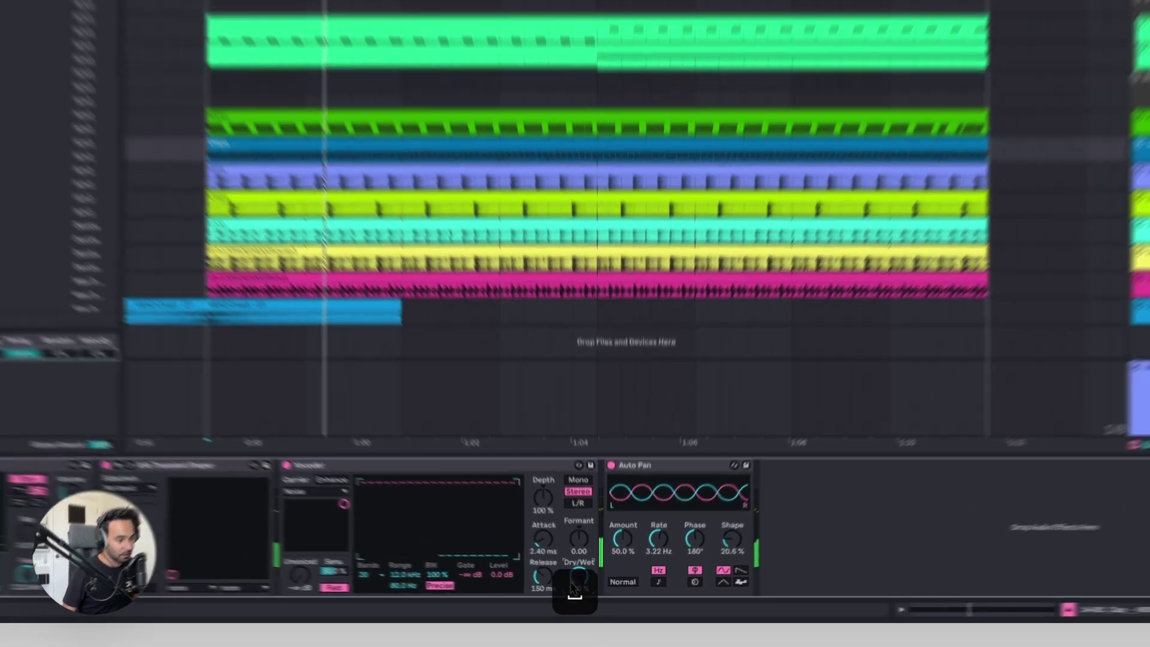
key(space)
key(space)
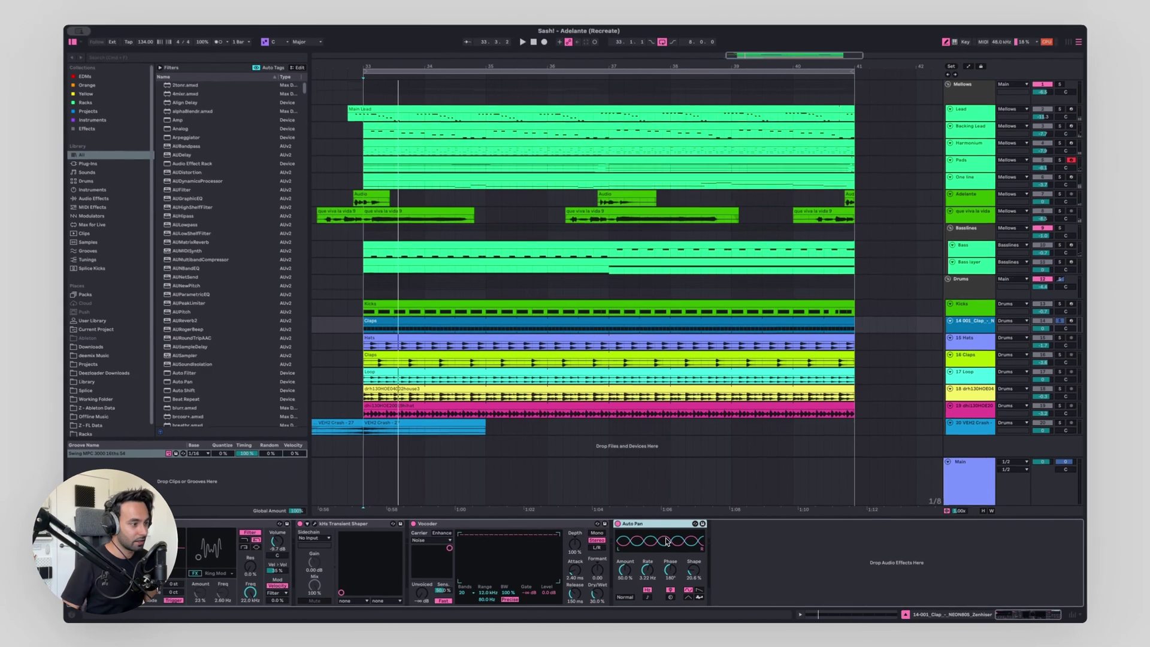
- Play the 14 001_Clap track with Auto Pan switched off and back on for comparison
key(space)
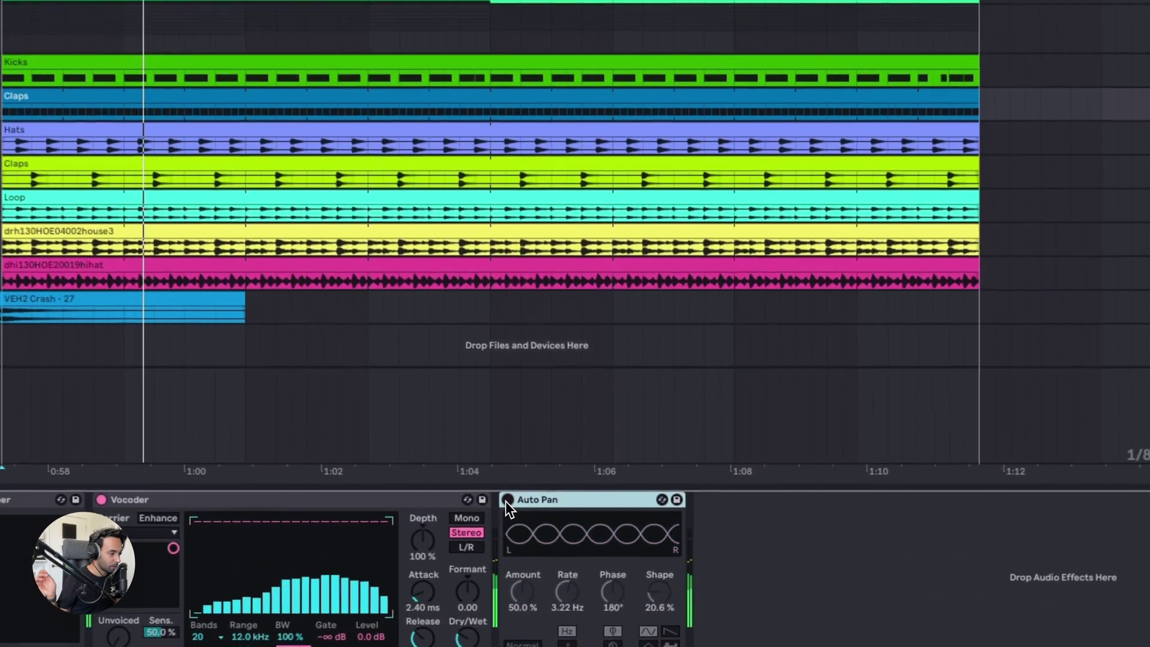
click(506, 500)
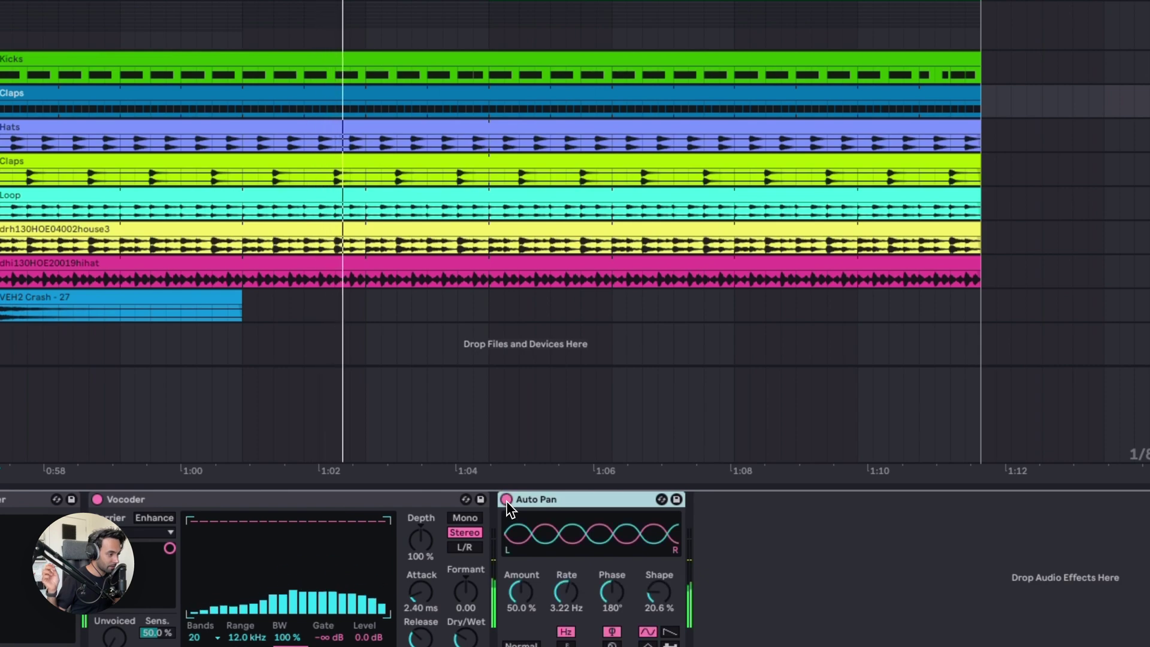
key(space)
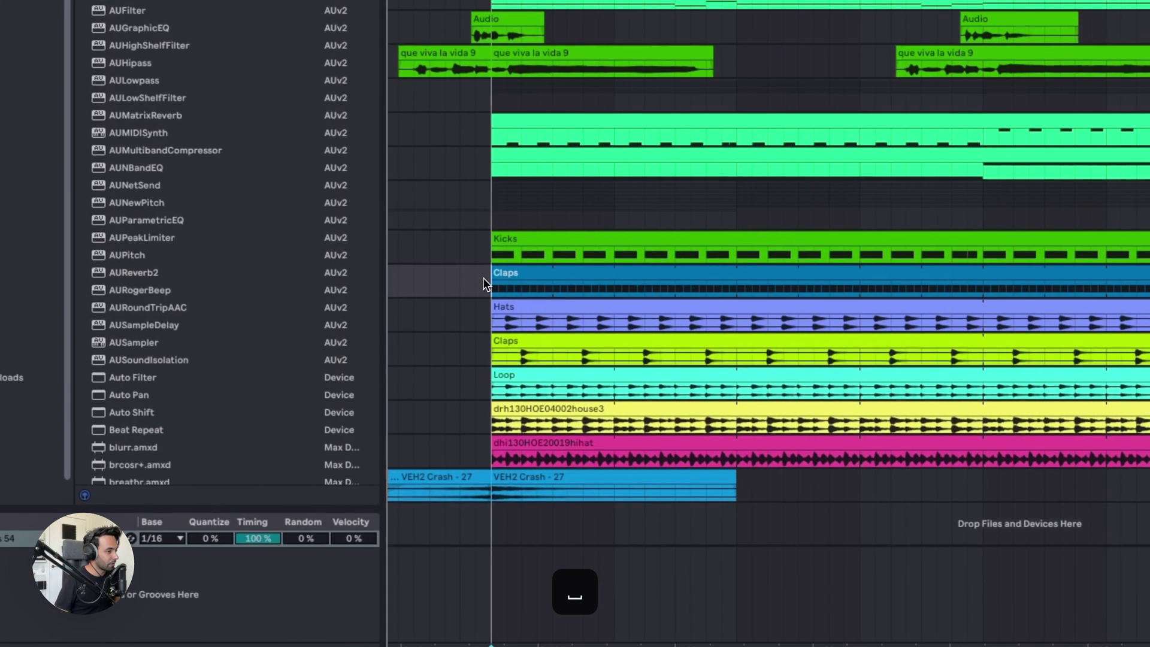
- Solo and play the 15 Hats track and the 16 Claps track one after the other from bar 33
key(s)
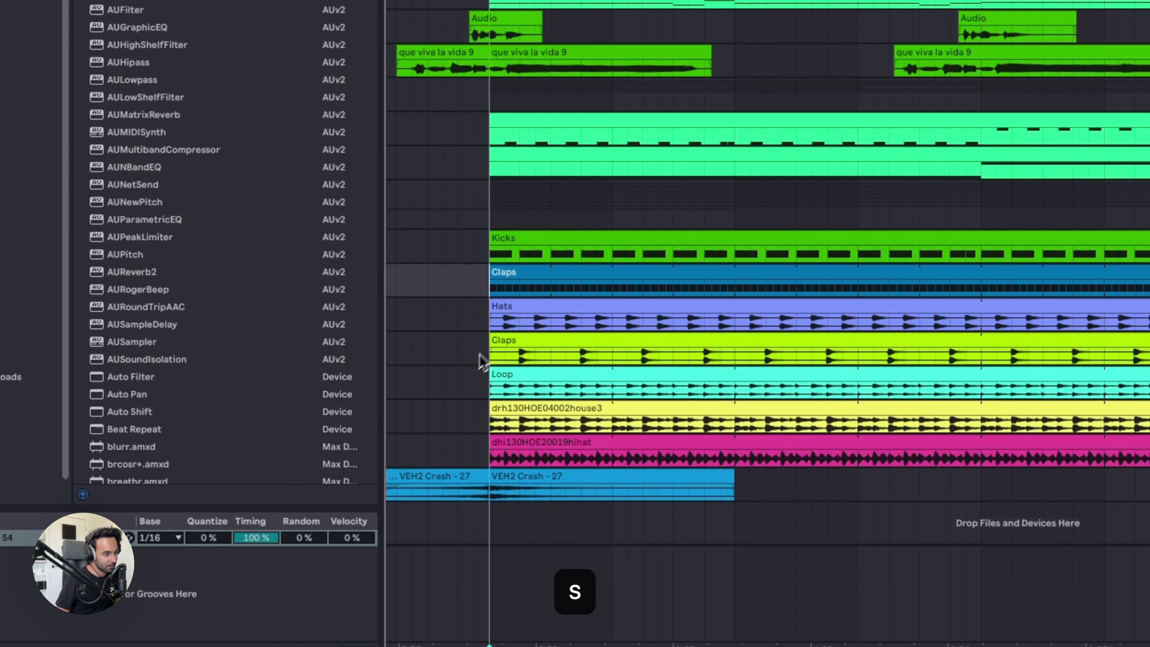
click(491, 323)
key(space)
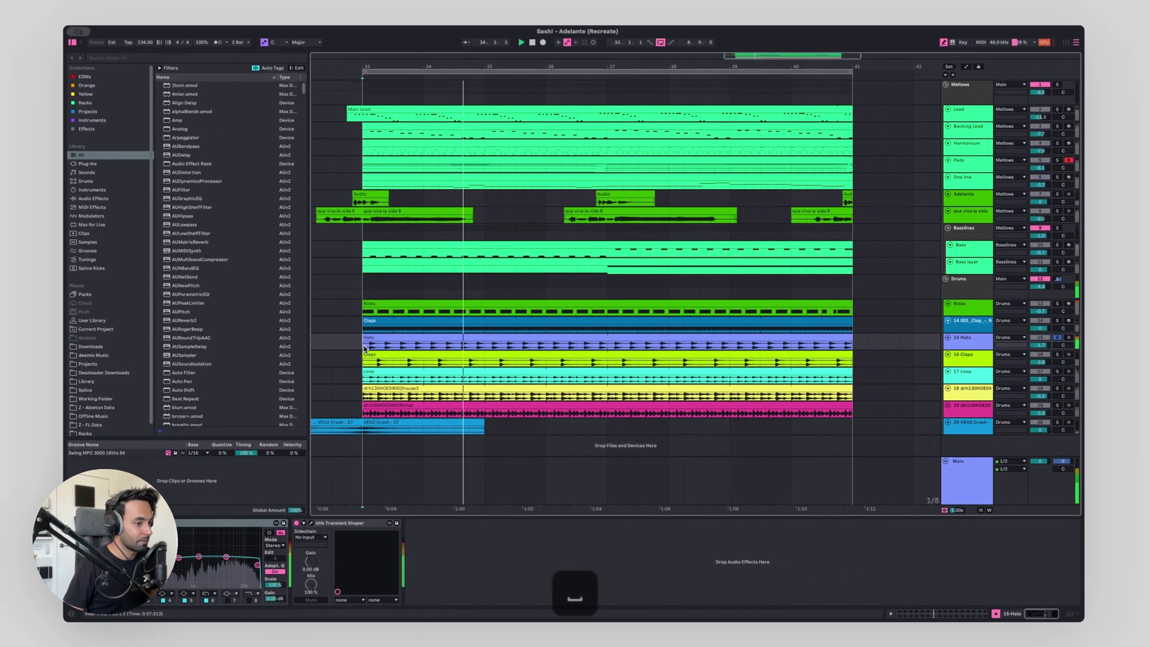
key(space)
key(s)
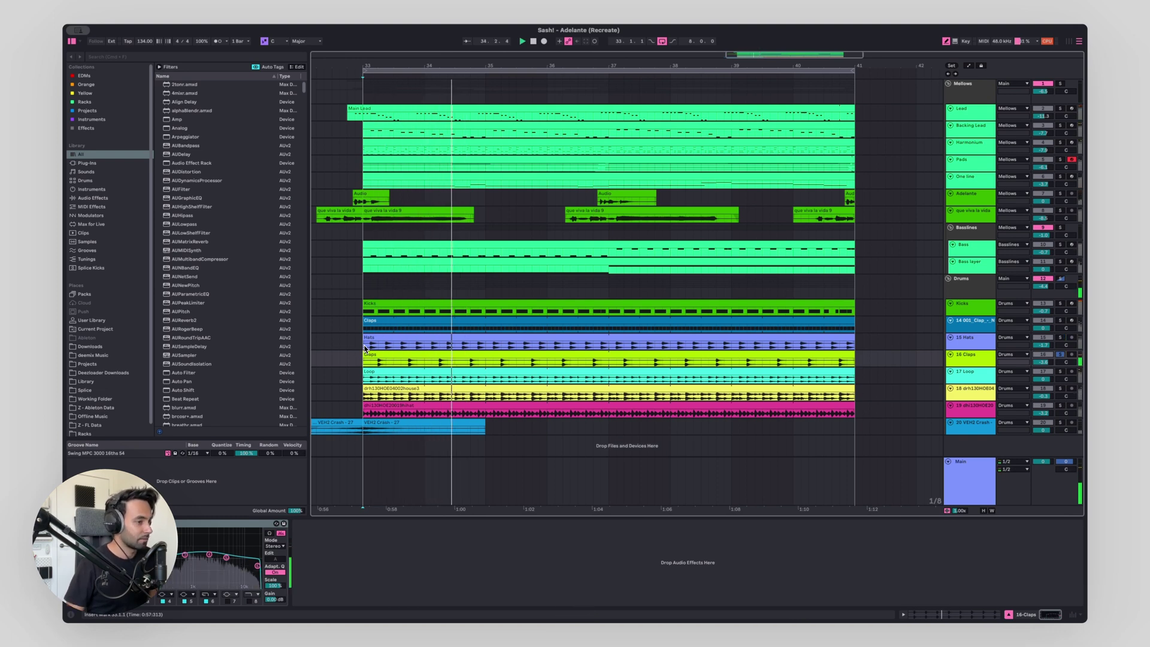
- Solo the 17 Loop track and play it from bar 33
key(Down)
key(s)
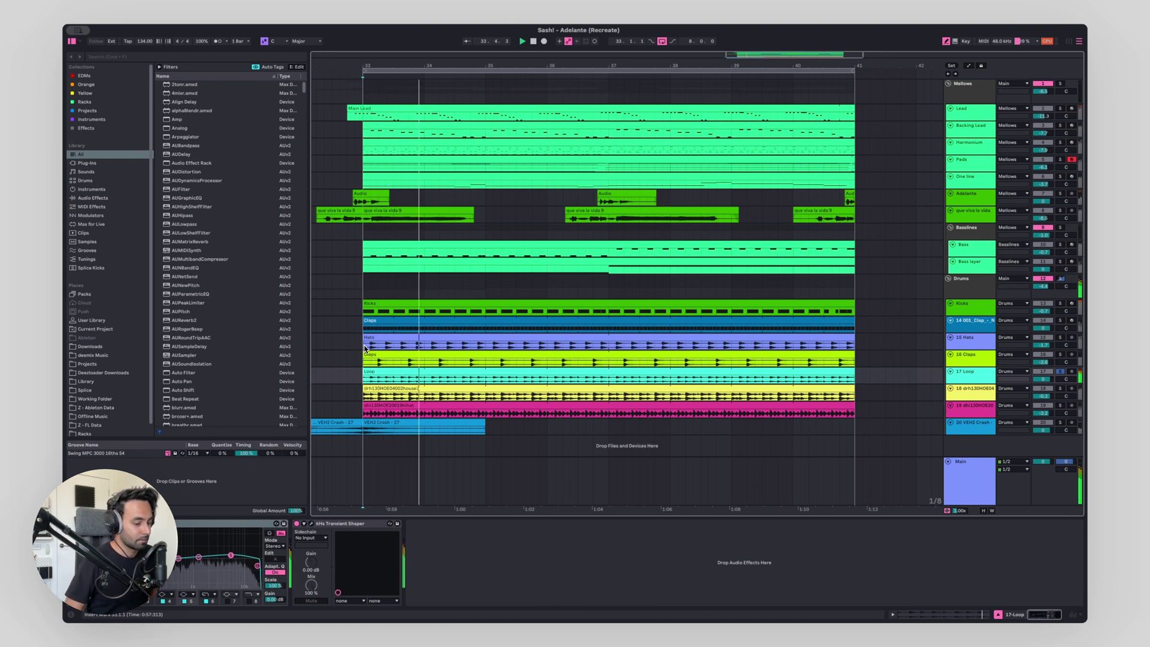
key(space)
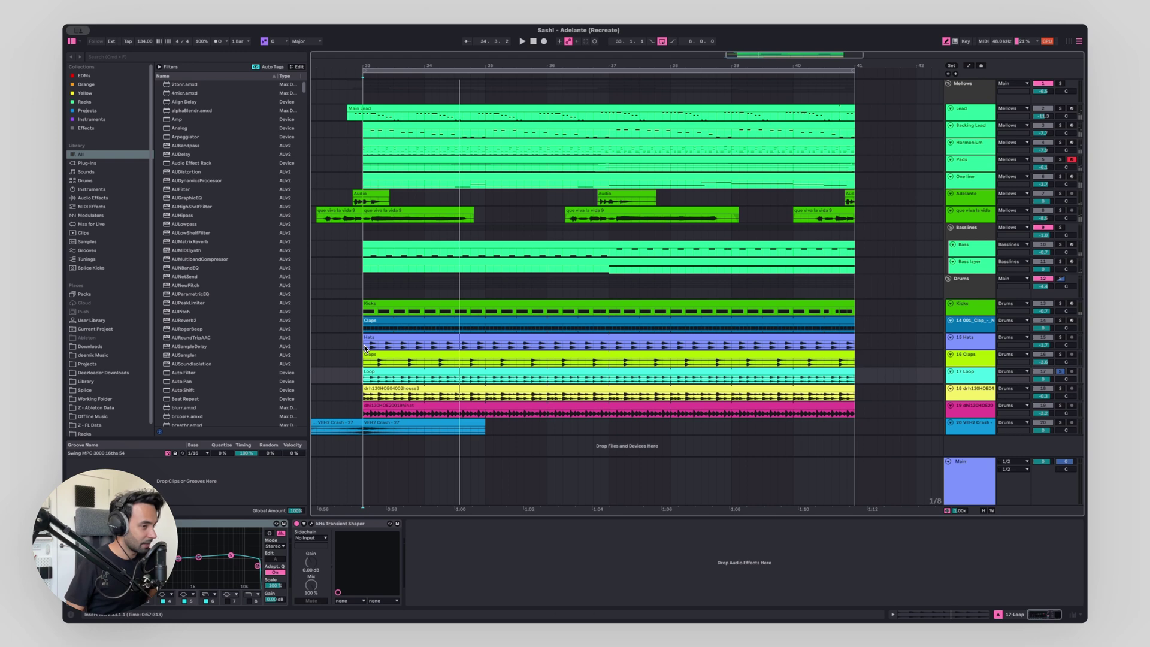
key(space)
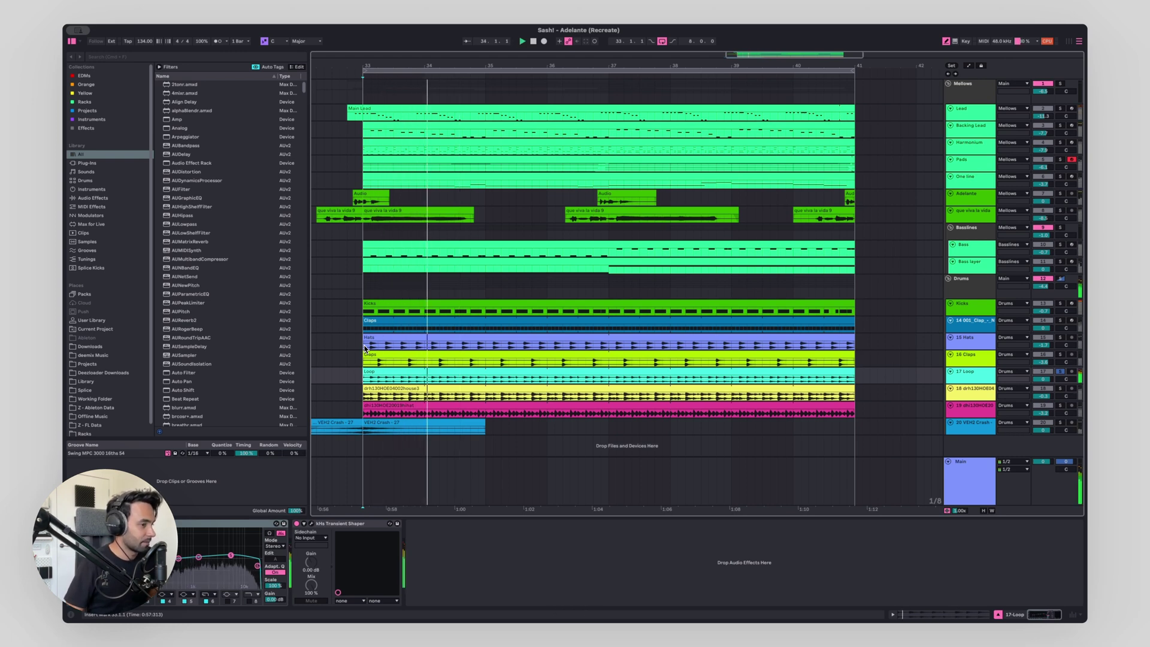
- Solo the drh130HOE04002house3 loop track and play it from bar 33
key(Down)
key(s)
key(Home)
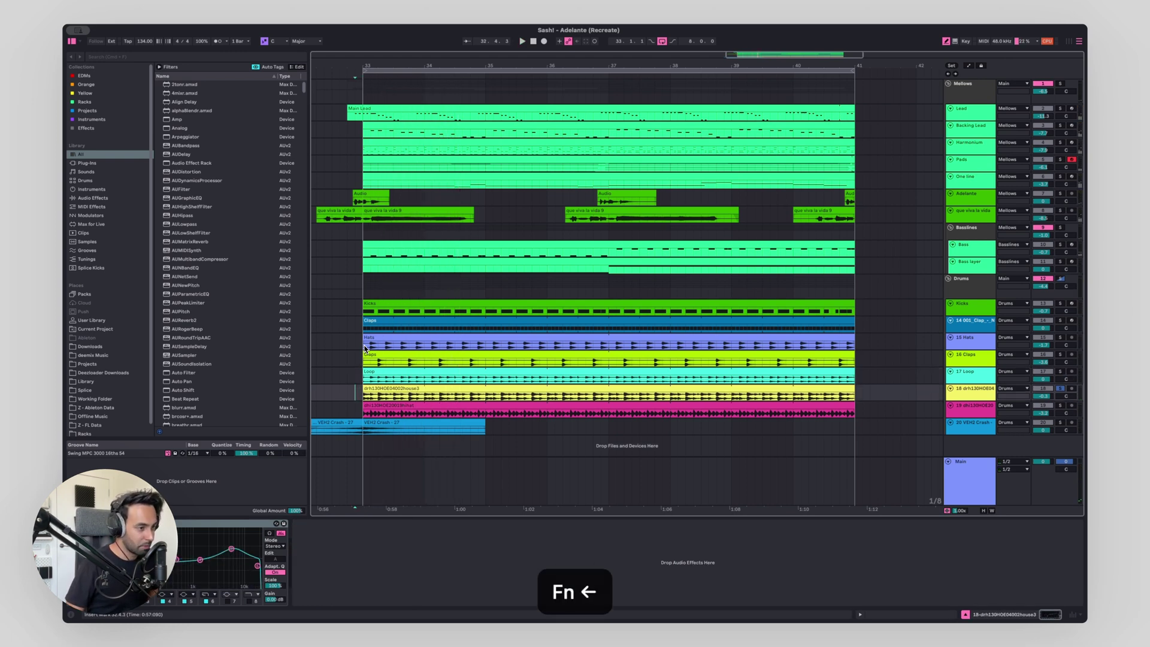
key(Page_Up)
key(space)
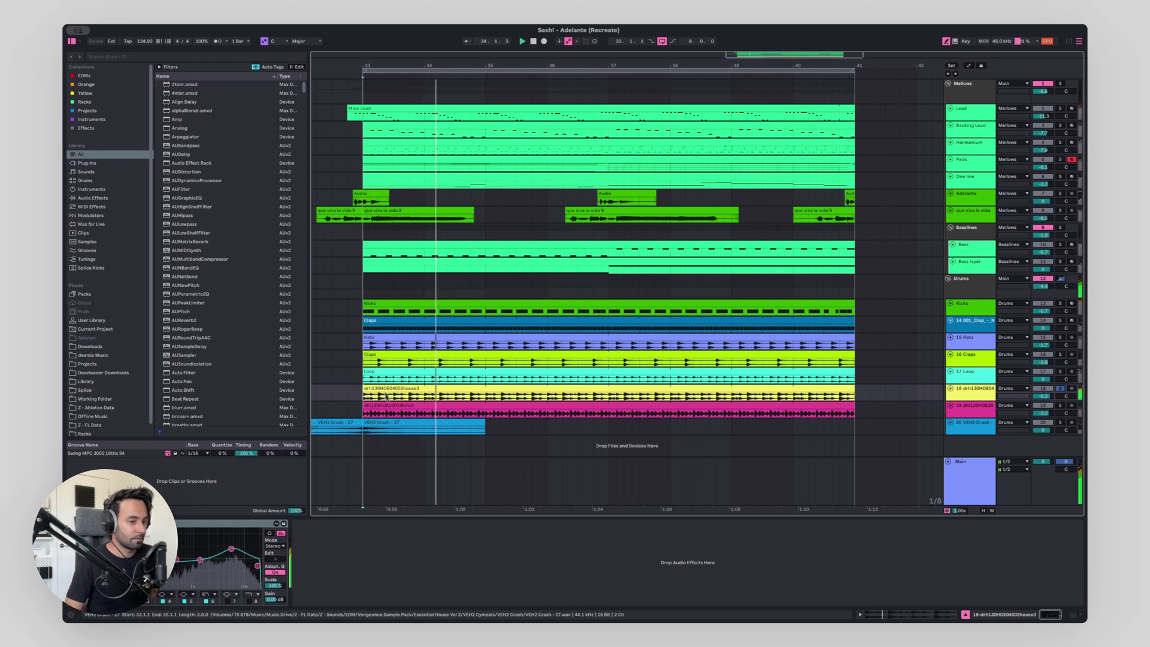
key(space)
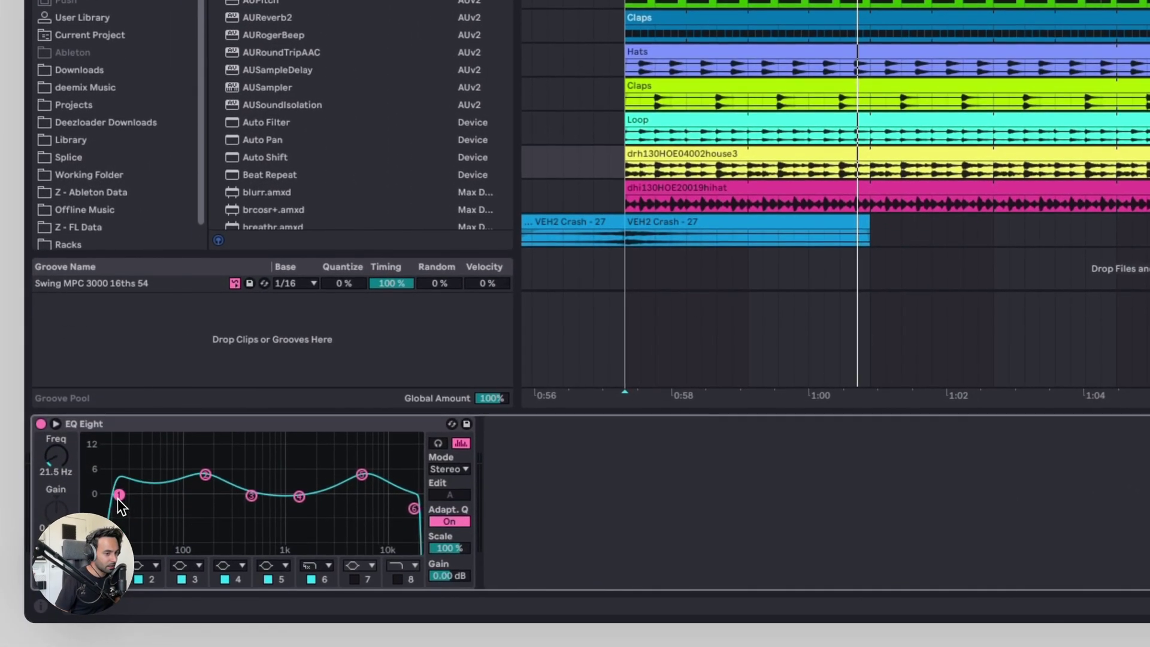
- Play the drh130HOE04002house3 loop through its EQ Eight, undo the last change and replay the loop from bar 33
key(space)
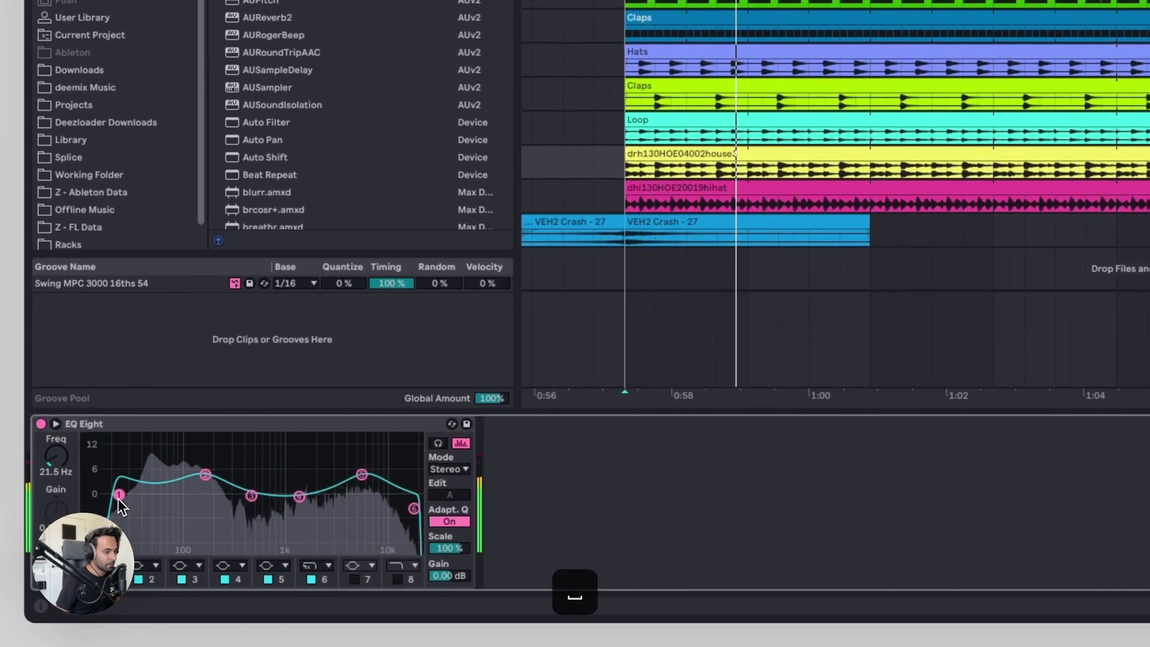
key(super+z)
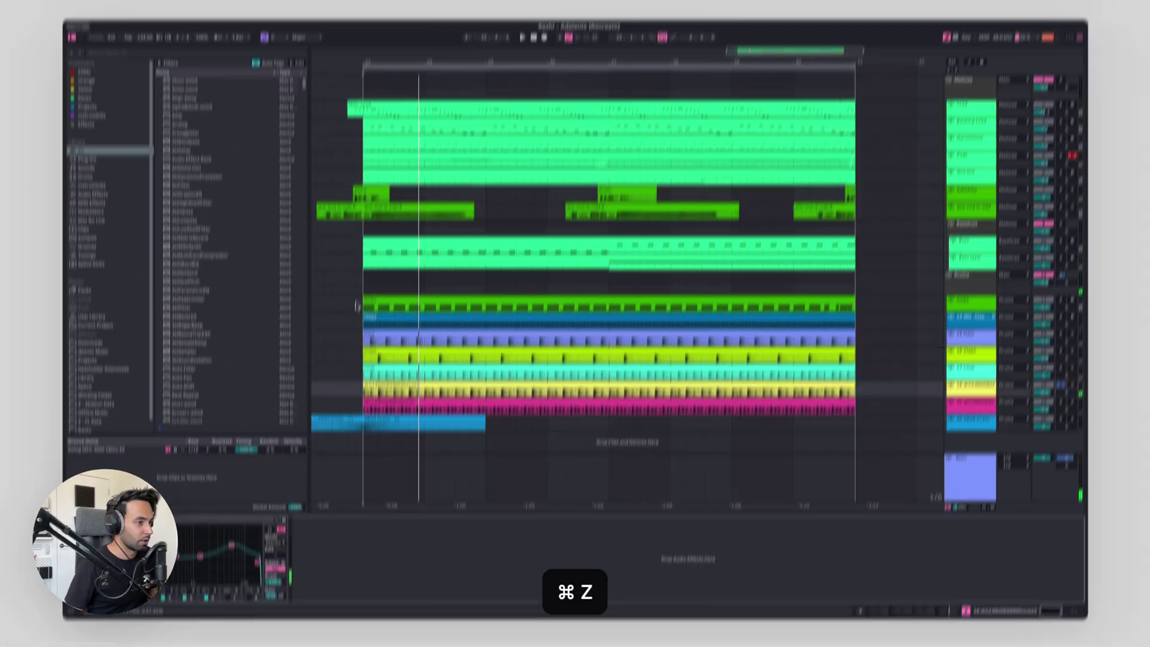
key(space)
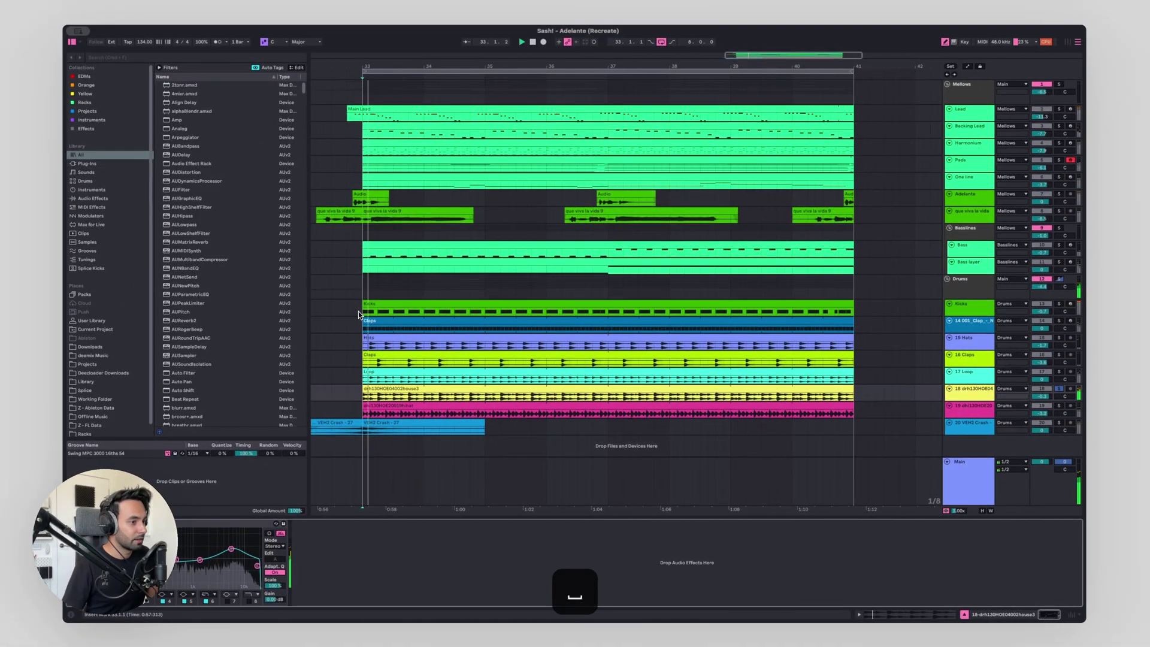
- Solo and play the dhi130HOE20019hihat track from bar 33 and the VEH2 Crash track from bar 32
click(357, 414)
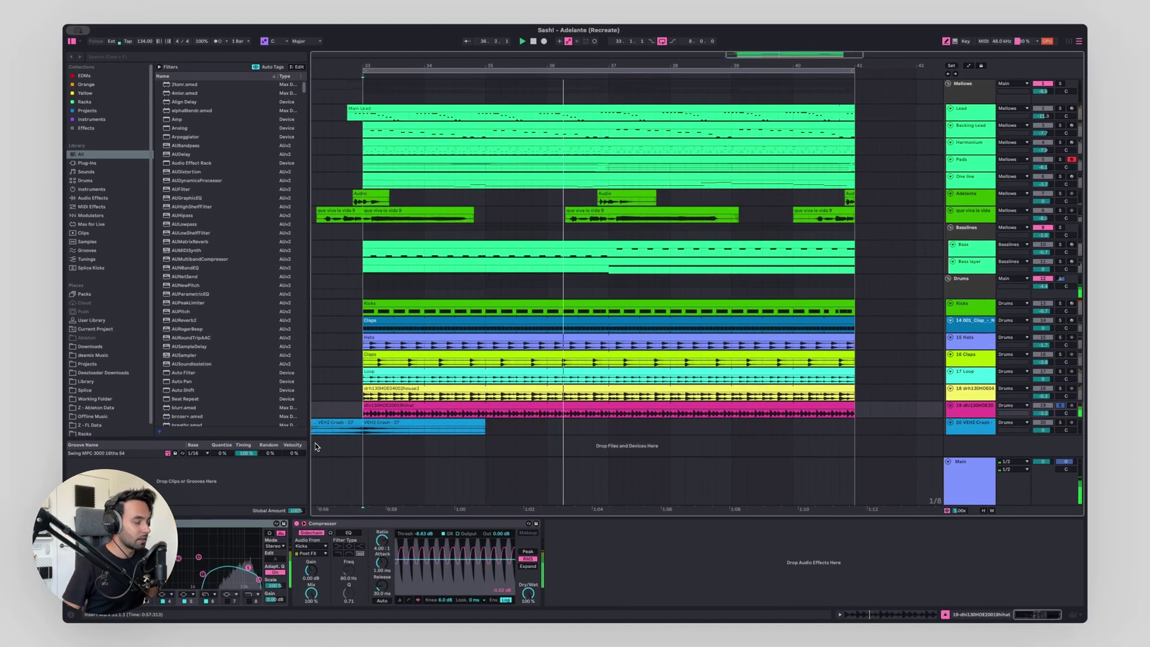
key(space)
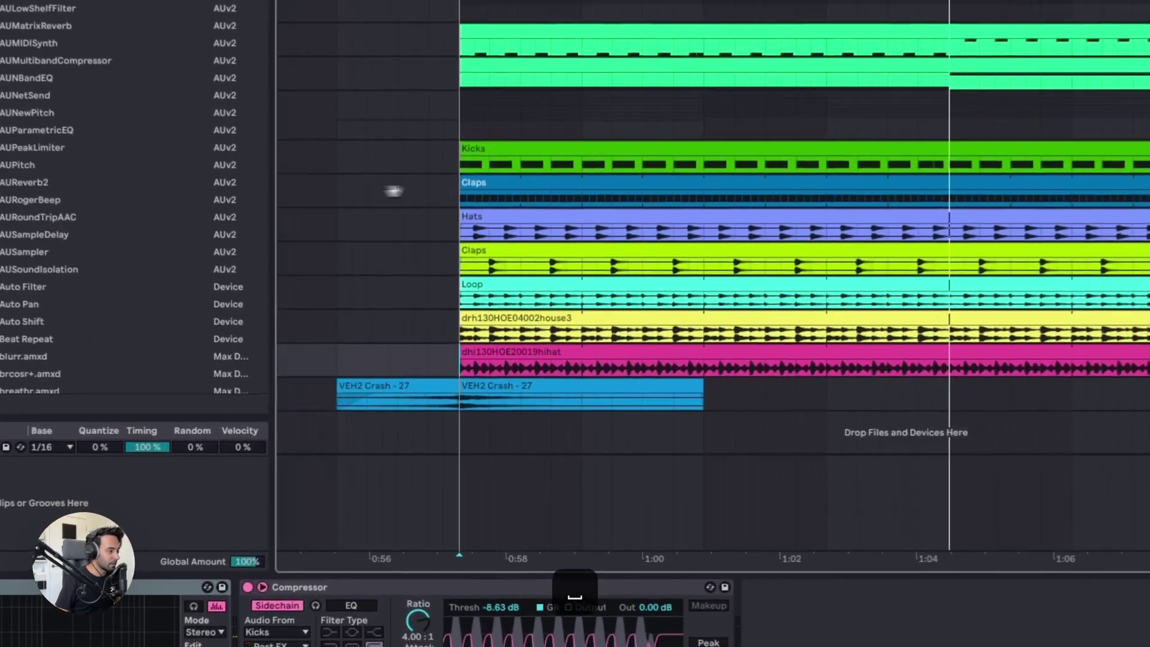
scroll(393, 191, left, 5)
click(494, 403)
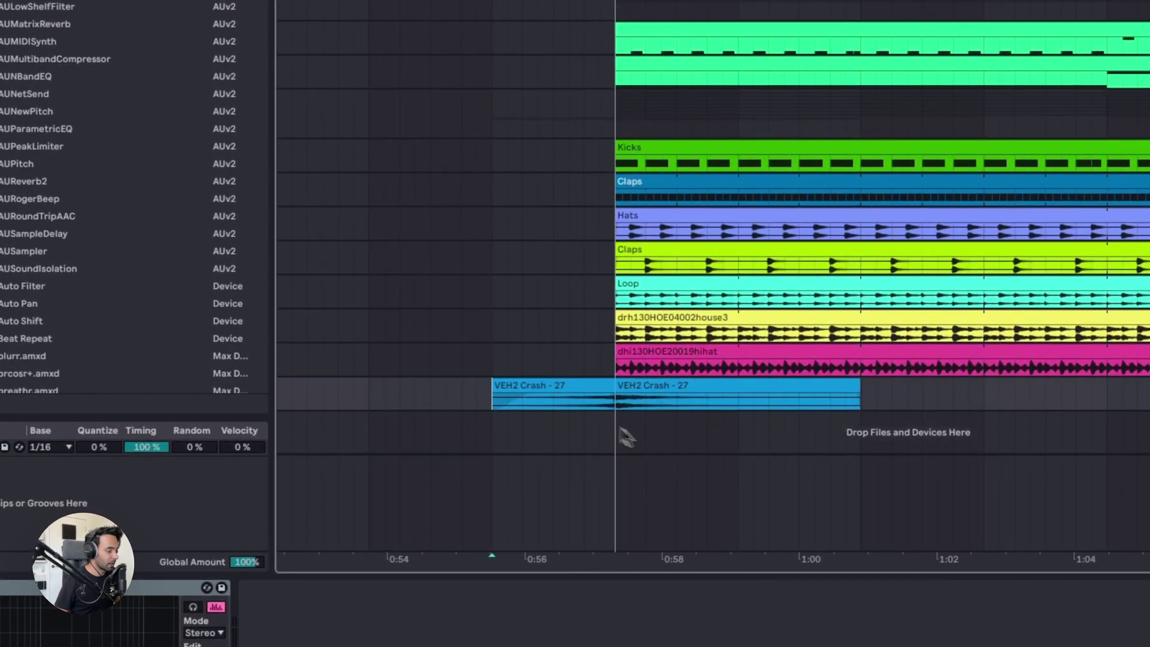
key(s)
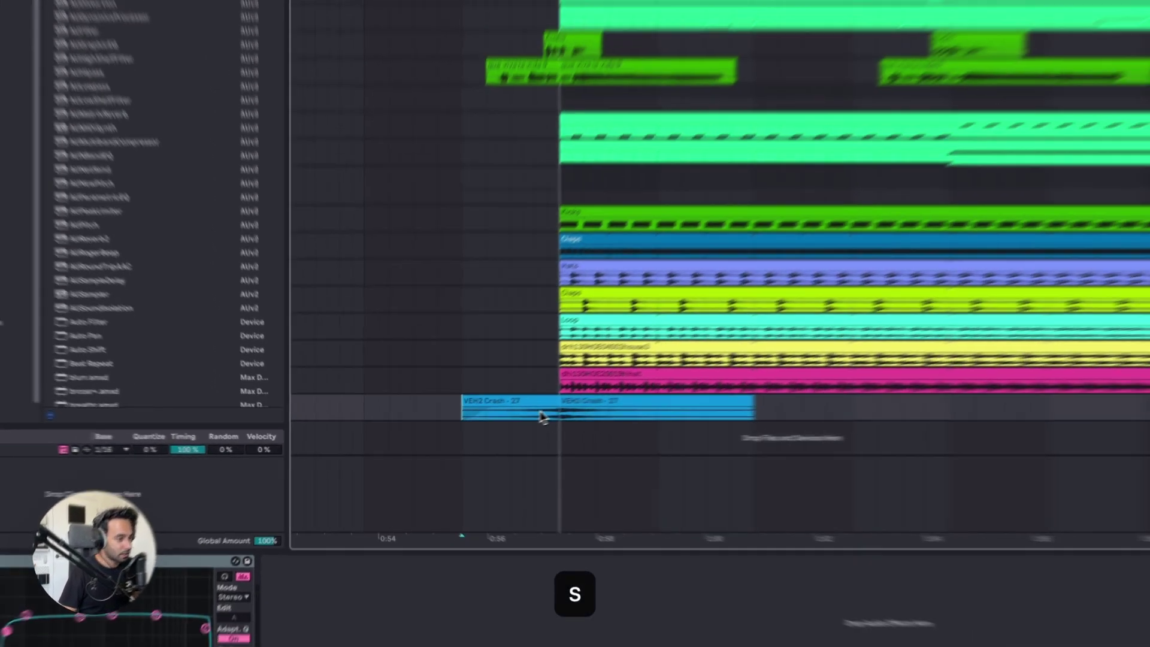
key(space)
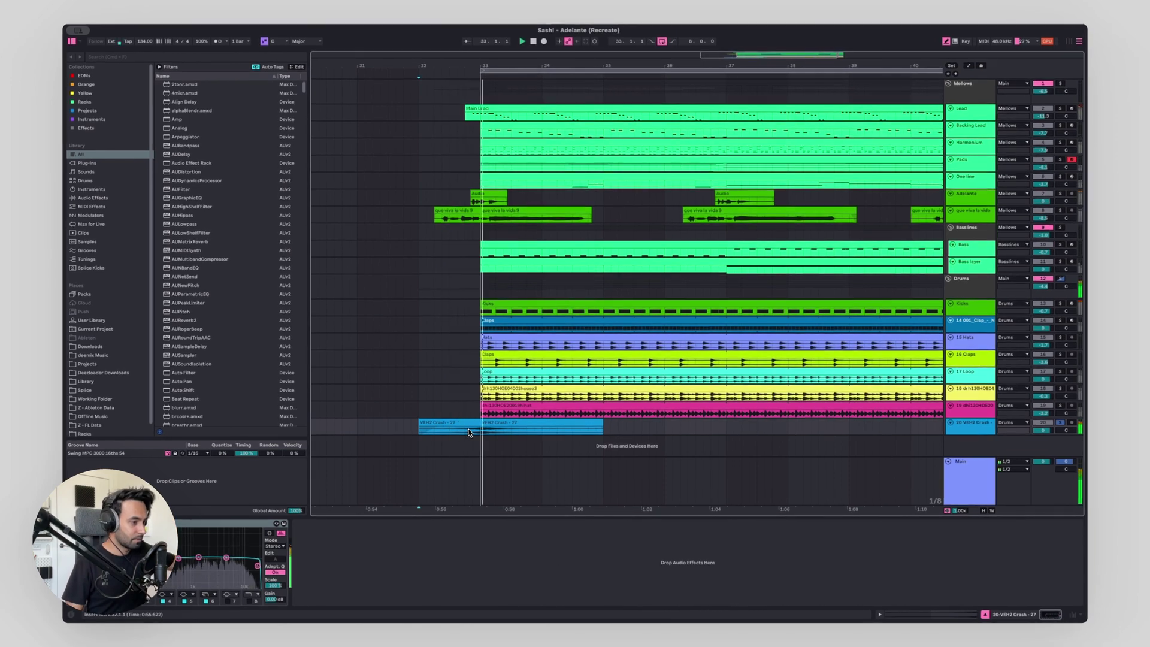
key(space)
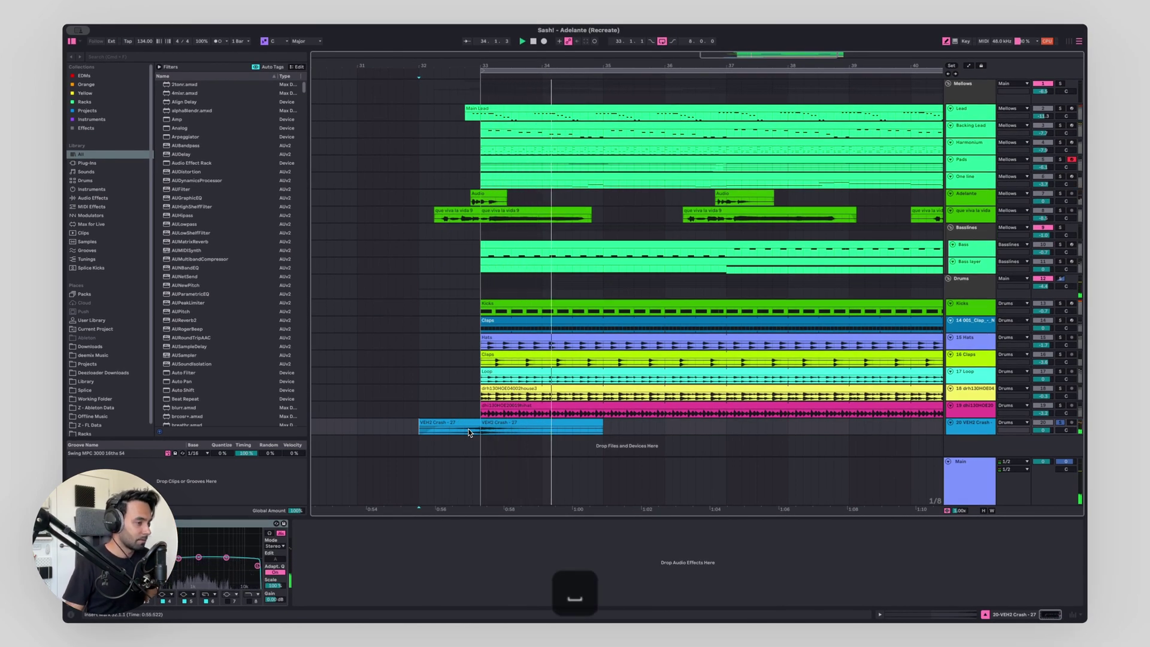
- Solo the Drums group and play it from bar 33, and unsolo it to play the full mix from bar 32
scroll(477, 329, right, 5)
scroll(477, 329, left, 2)
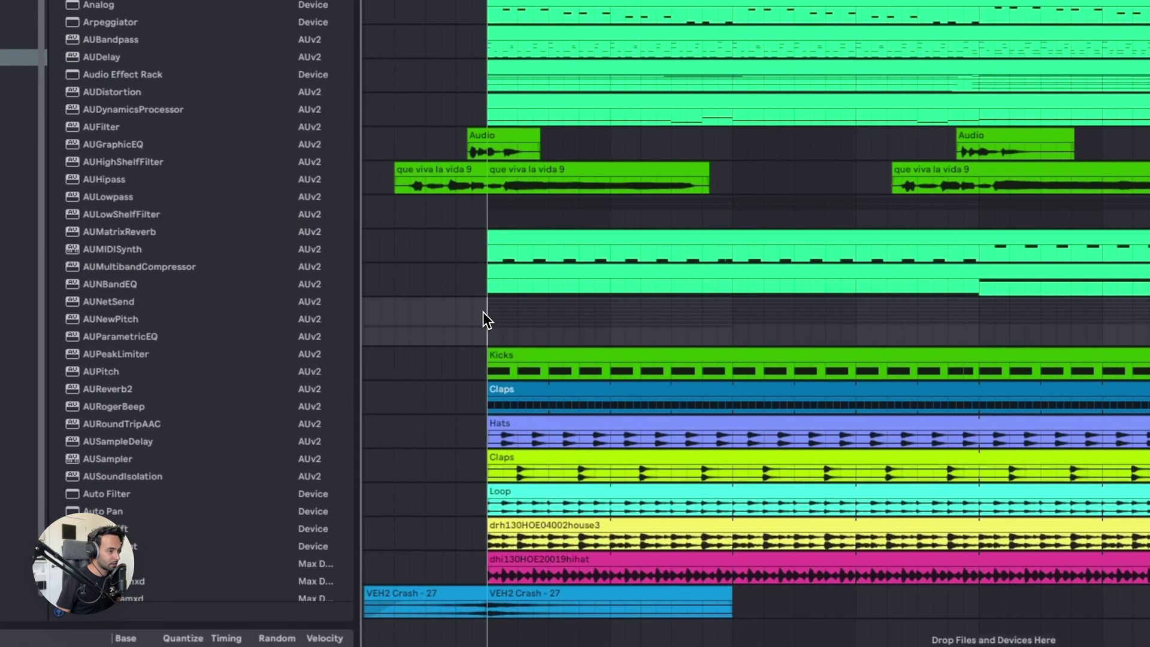
key(space)
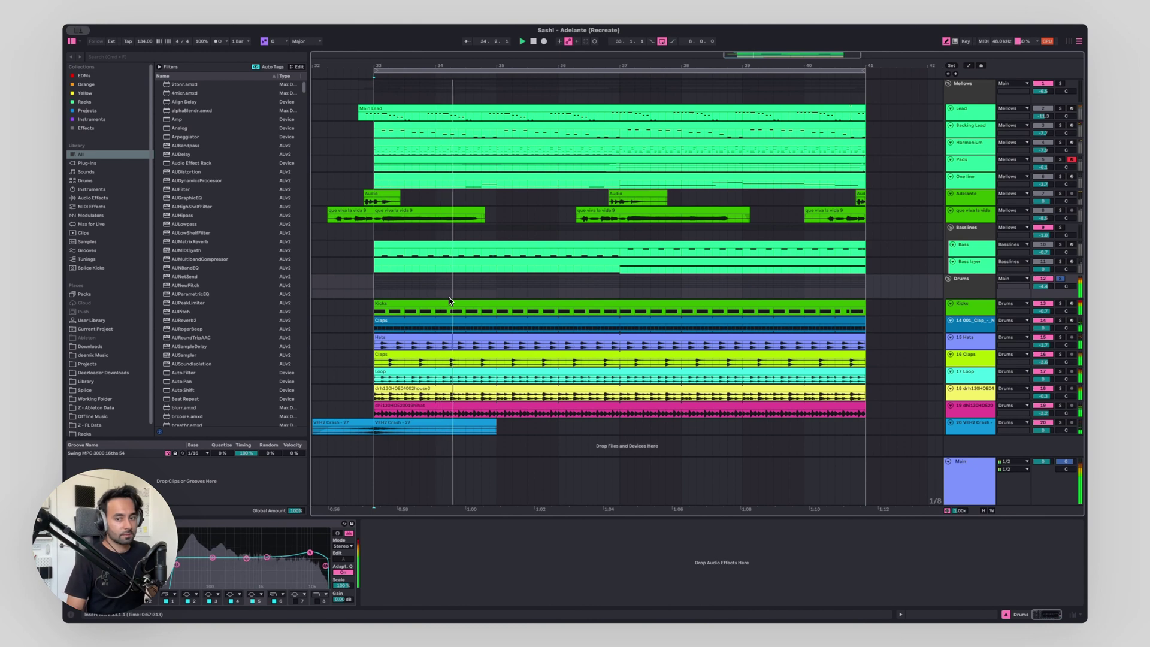
key(space)
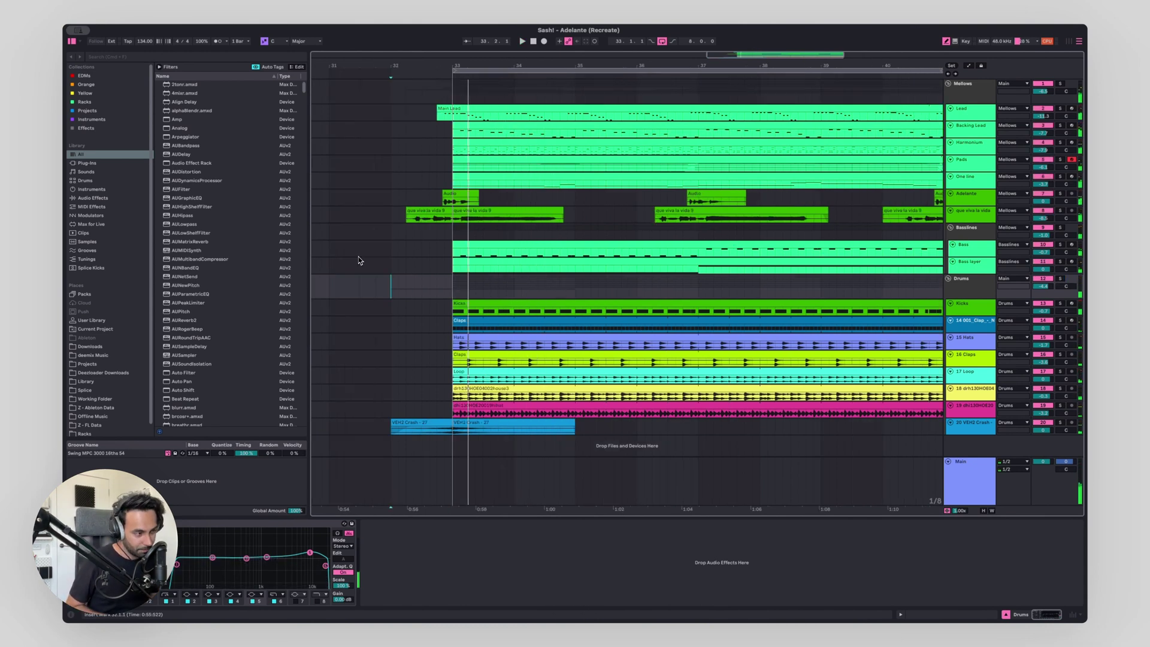